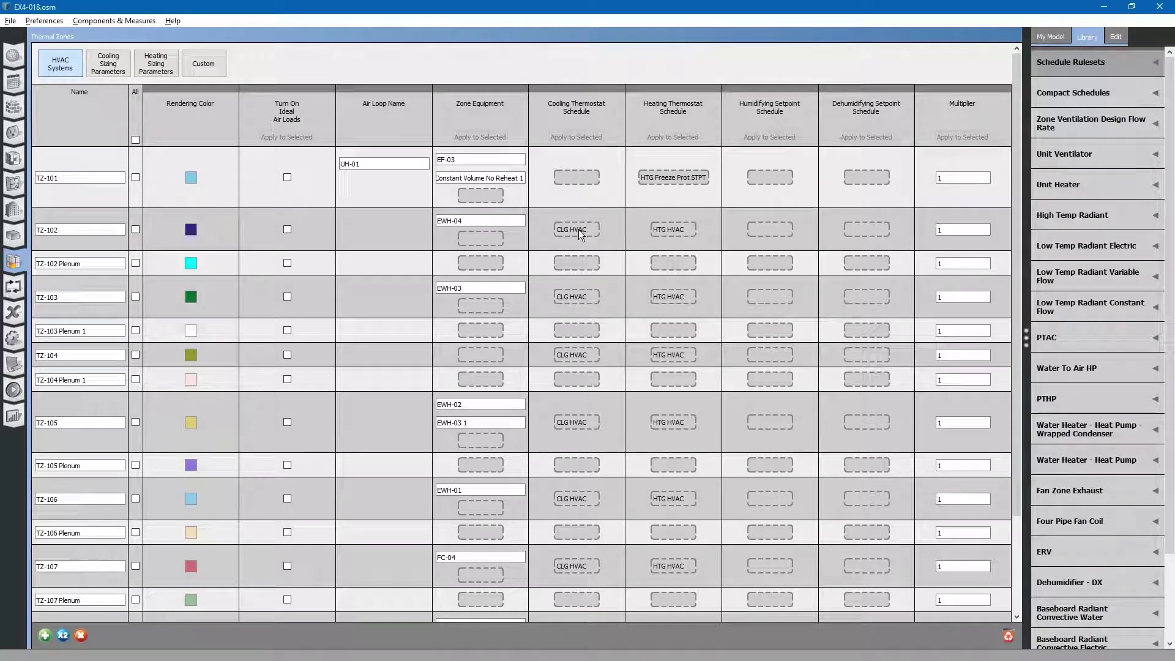
# Step: Clear the CLG HVAC cooling thermostat schedules from TZ-102 and TZ-103
pyautogui.click(575, 233)
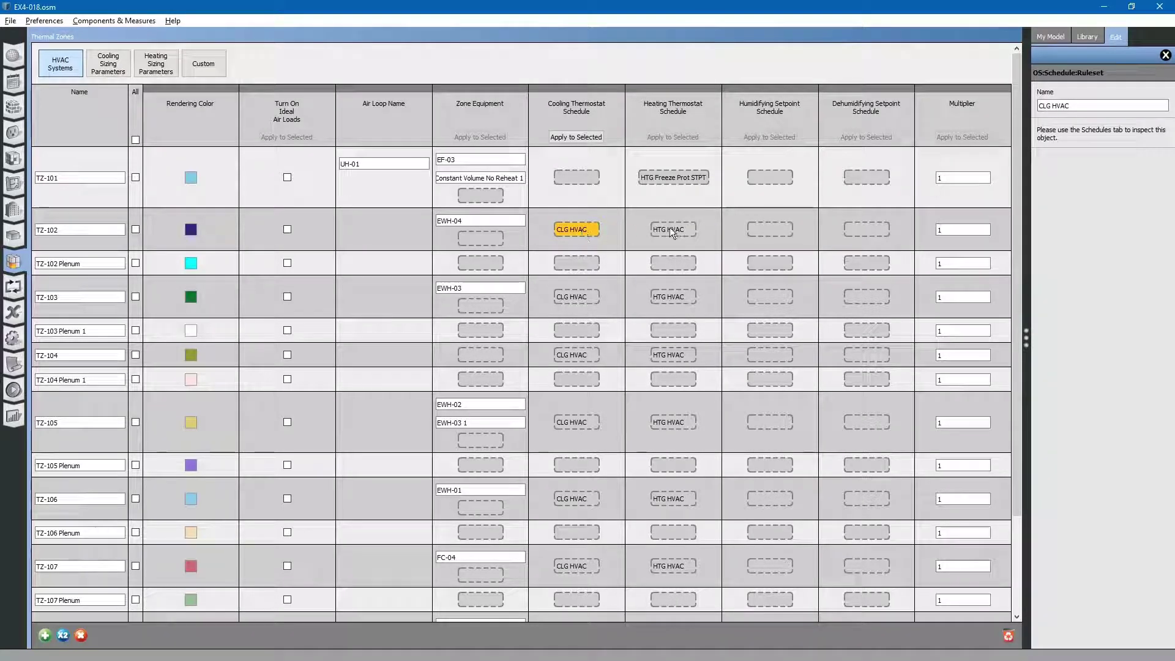
pyautogui.click(1165, 56)
pyautogui.click(1165, 55)
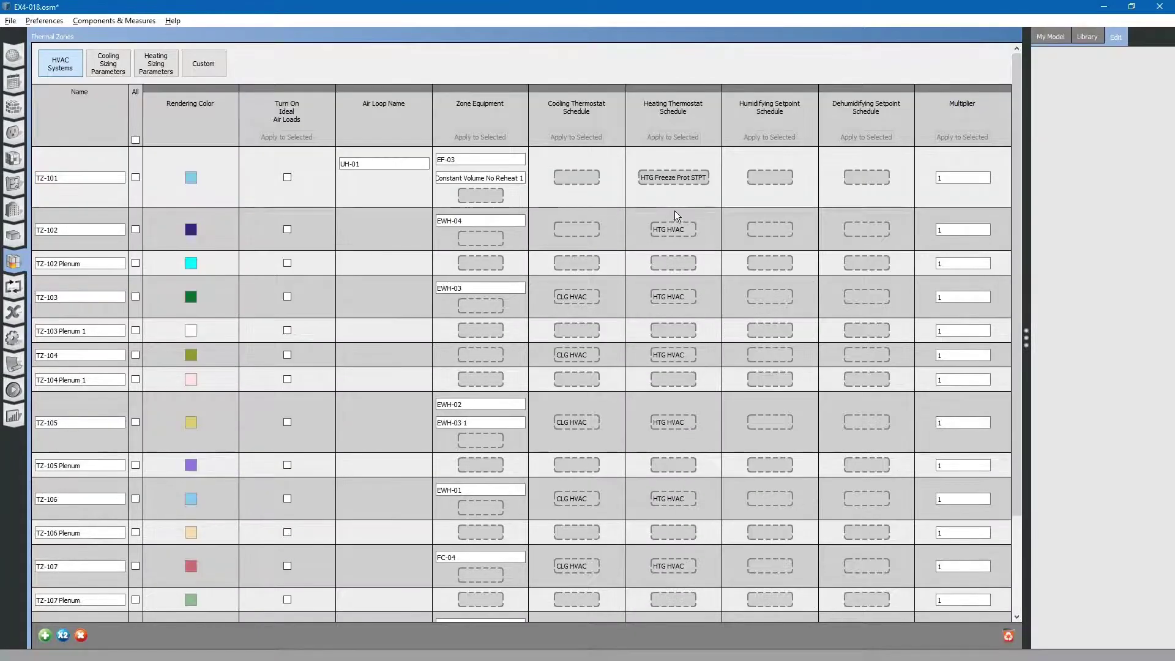
pyautogui.click(575, 296)
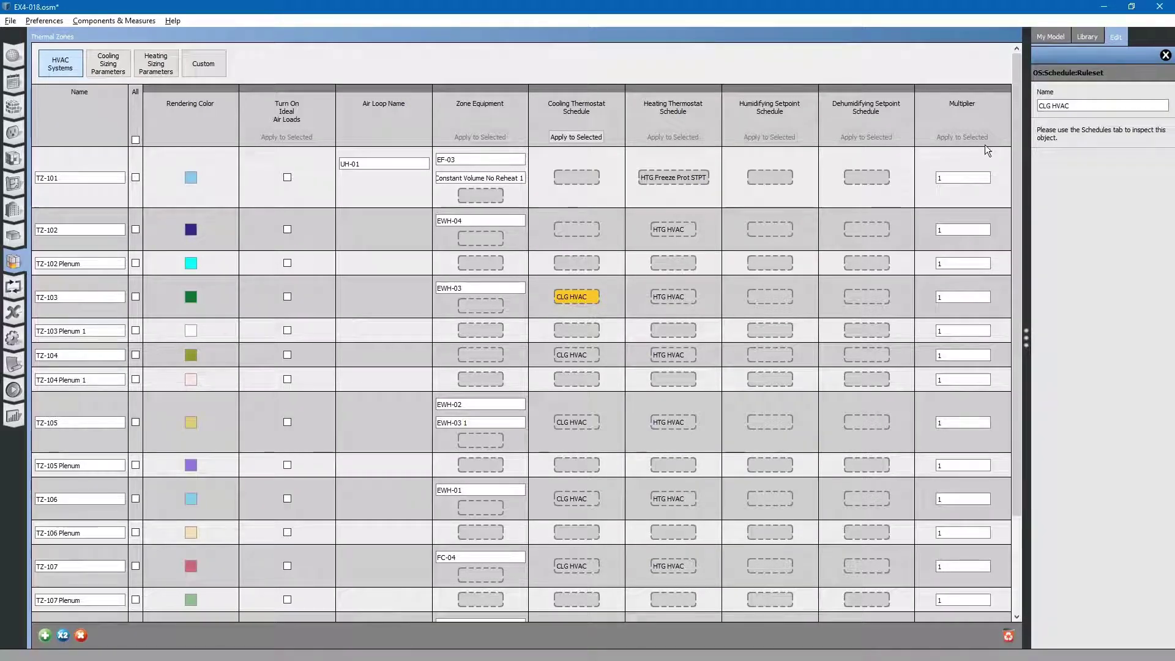
pyautogui.click(1165, 56)
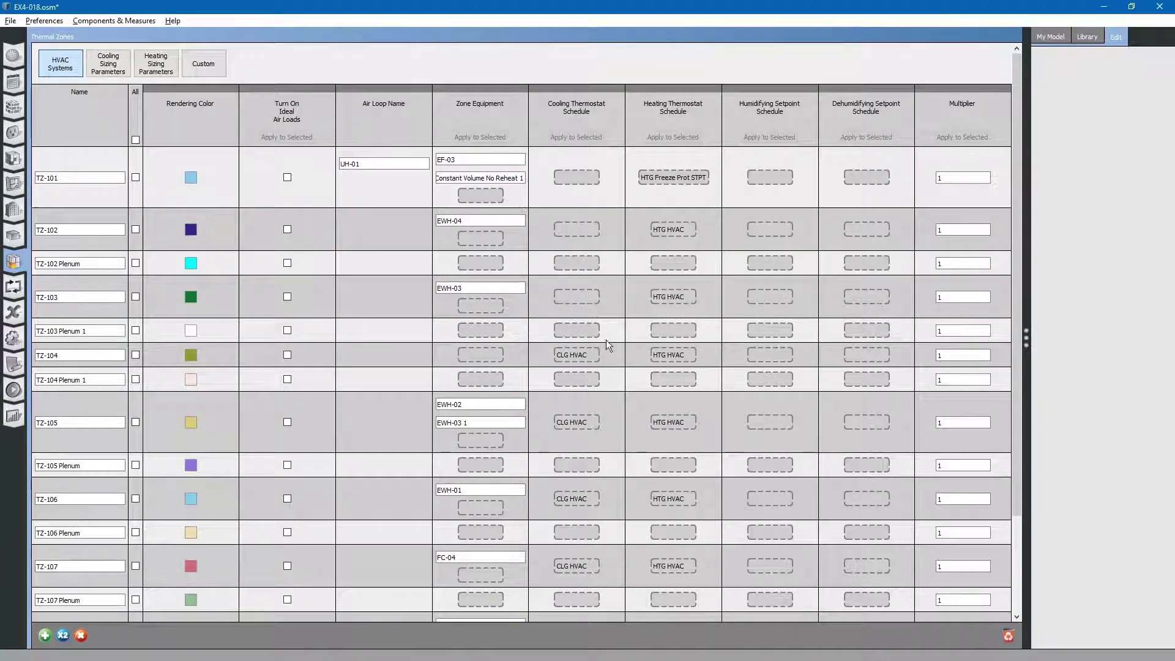
# Step: Remove TZ-104's cooling and heating schedules and TZ-105's cooling schedule
pyautogui.click(578, 355)
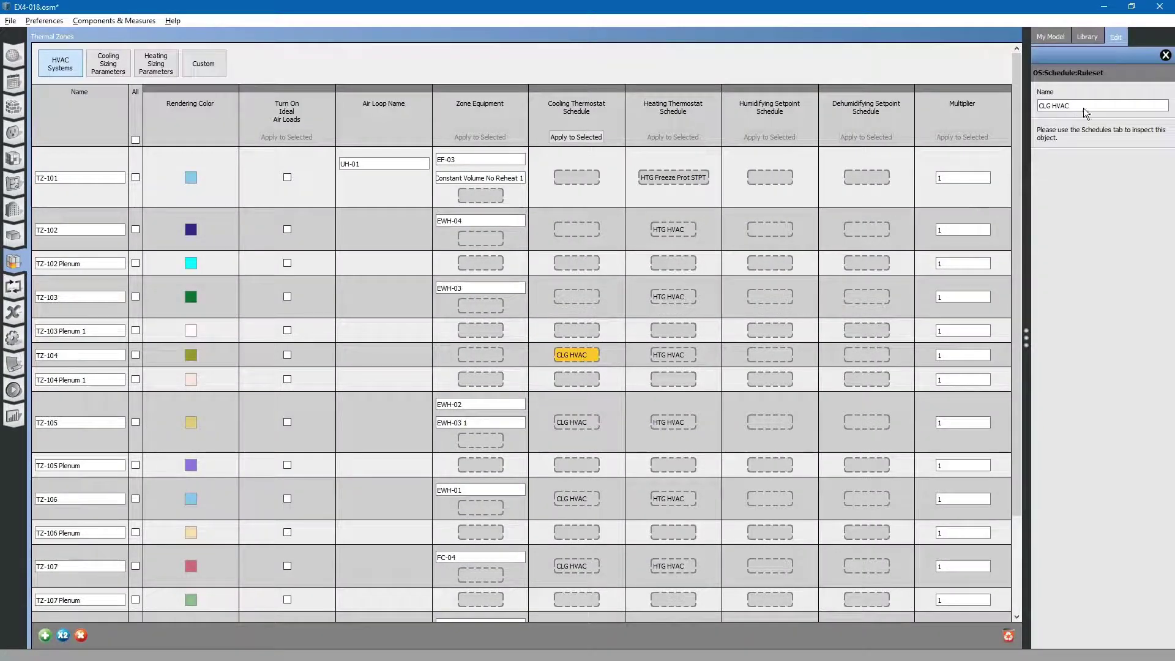
pyautogui.click(1165, 56)
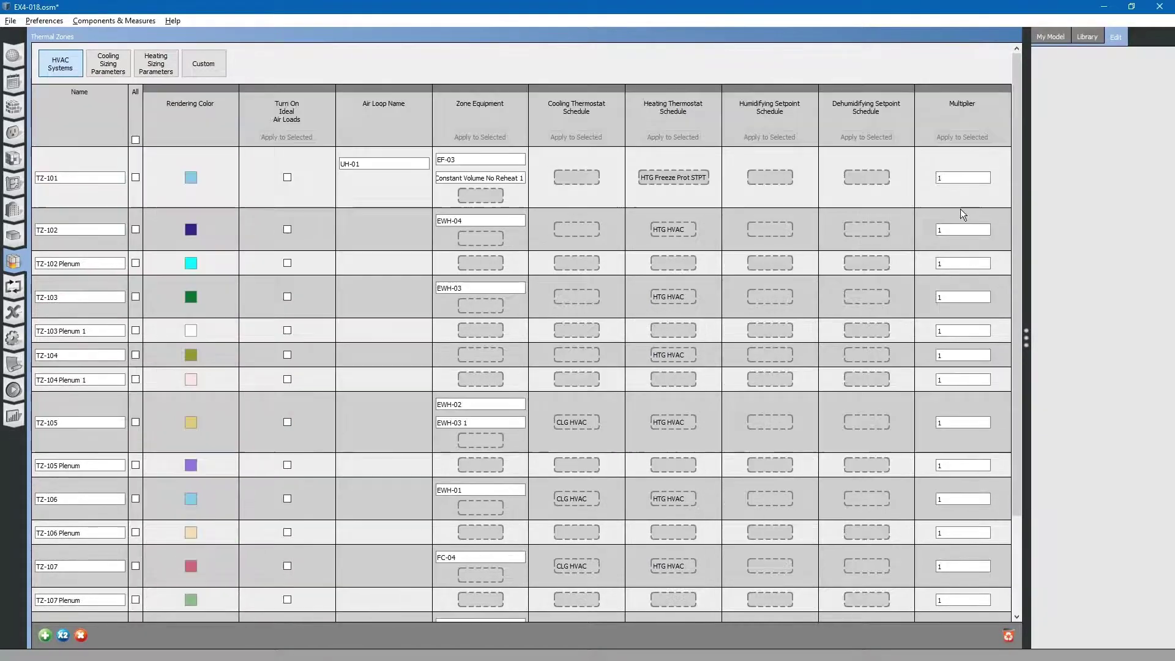
pyautogui.click(674, 355)
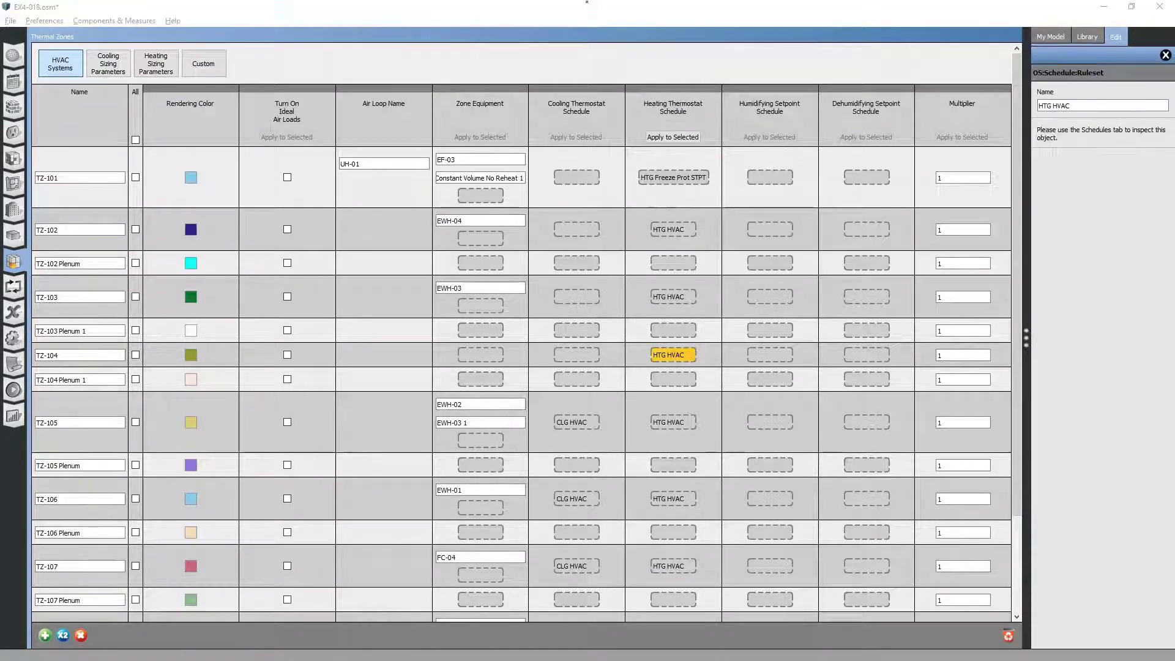
pyautogui.click(1165, 57)
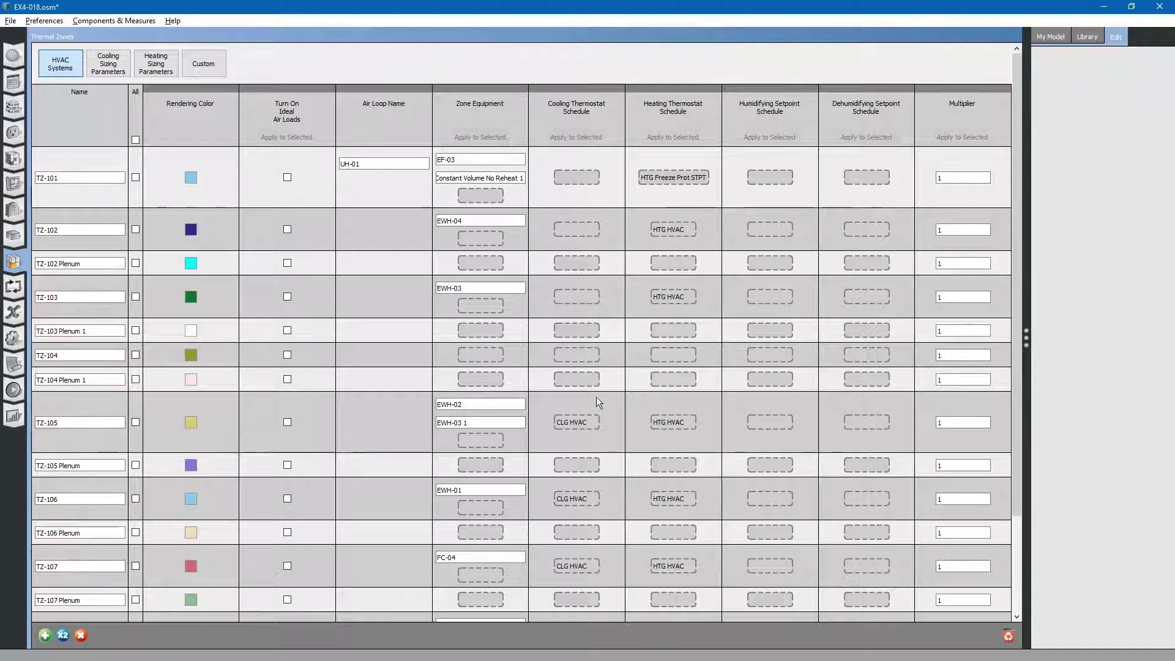
pyautogui.click(581, 423)
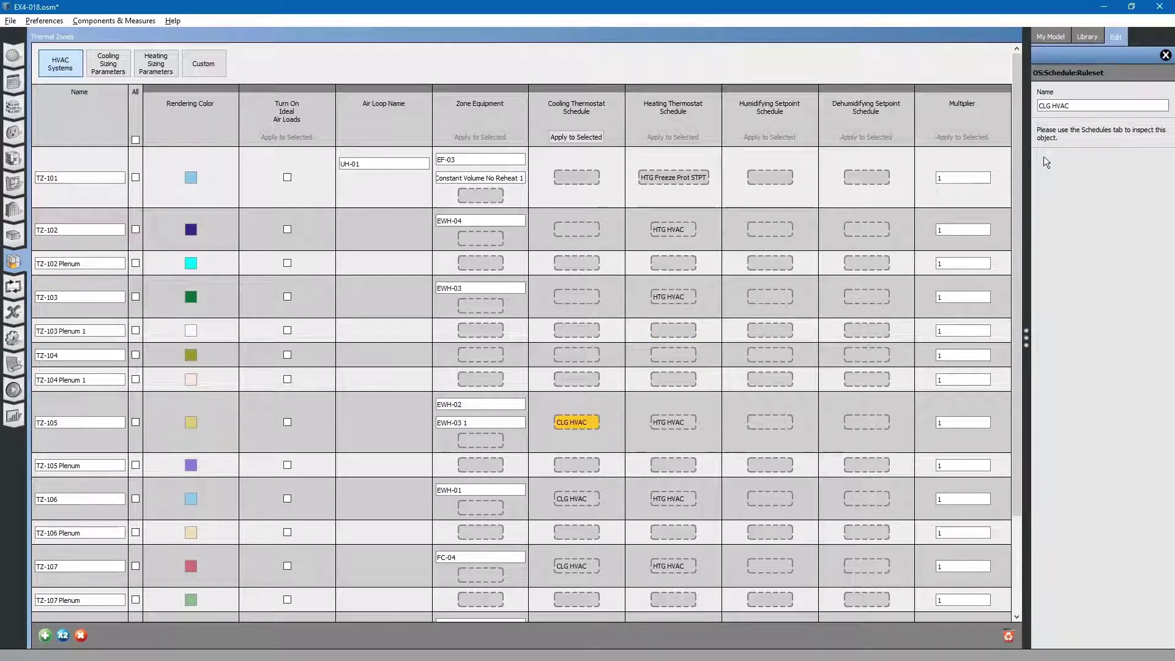
pyautogui.click(1110, 114)
pyautogui.press('Delete')
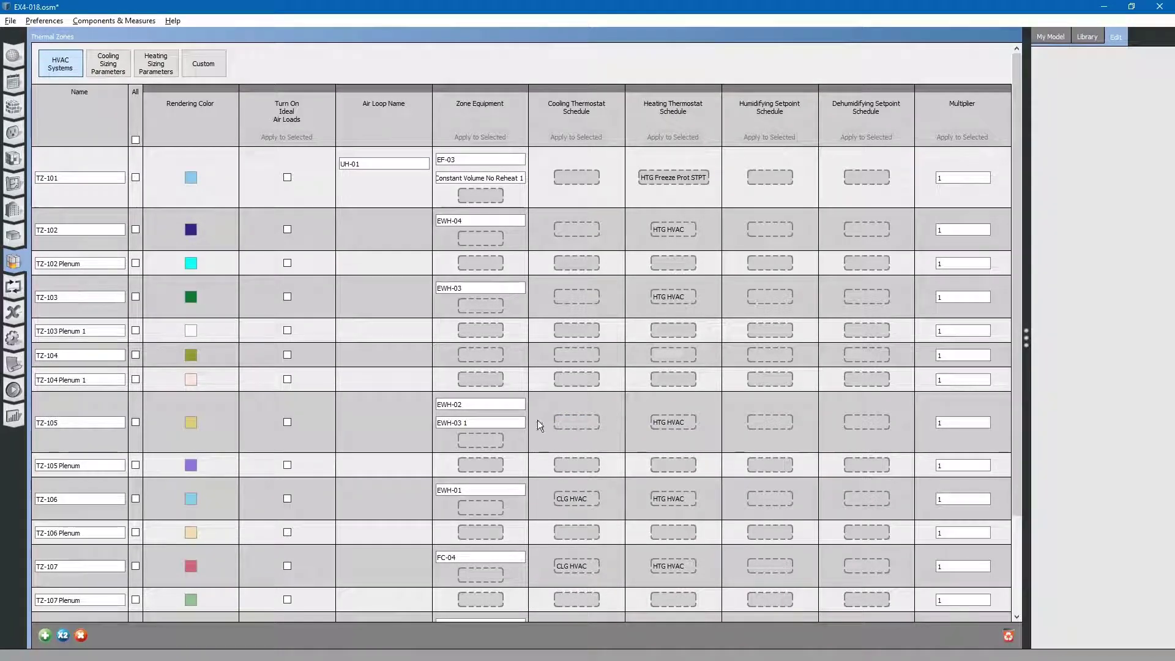
# Step: Delete the EWH-03 1 unit heater from TZ-105 and clear TZ-106's cooling schedule
pyautogui.click(508, 422)
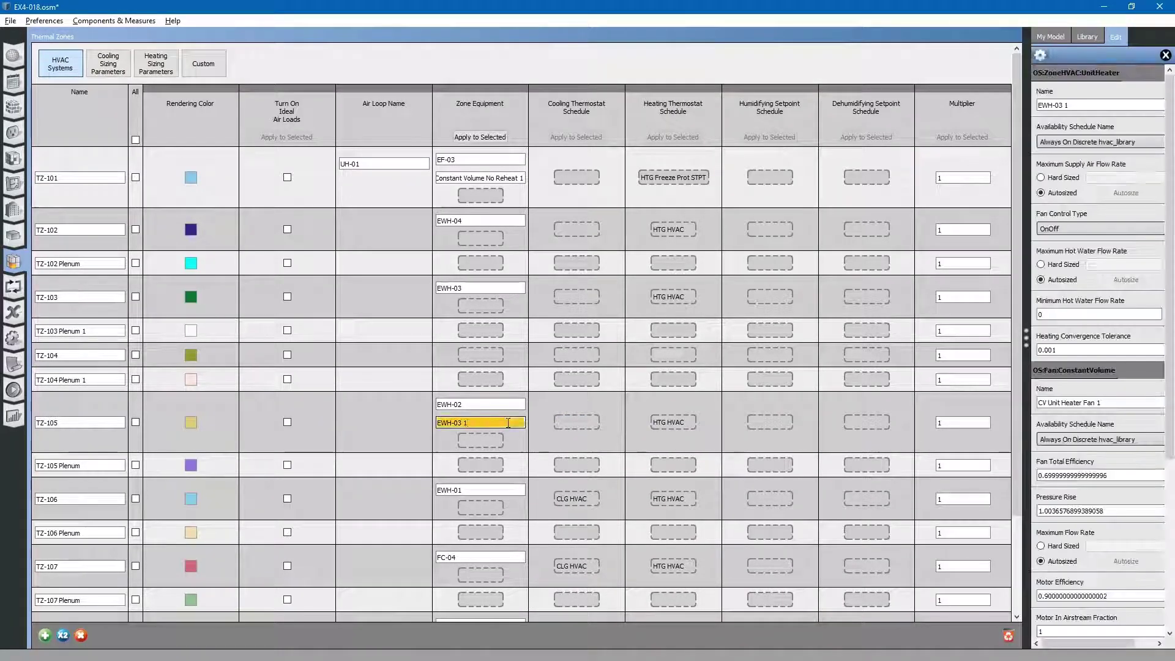
pyautogui.click(1165, 55)
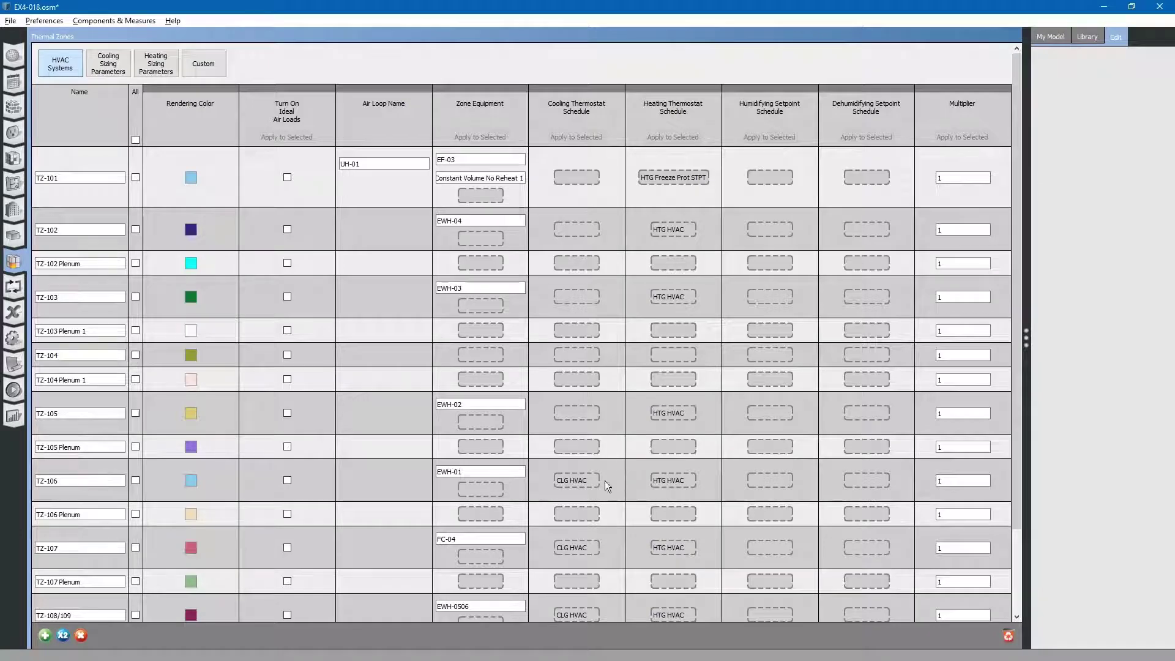
pyautogui.click(575, 481)
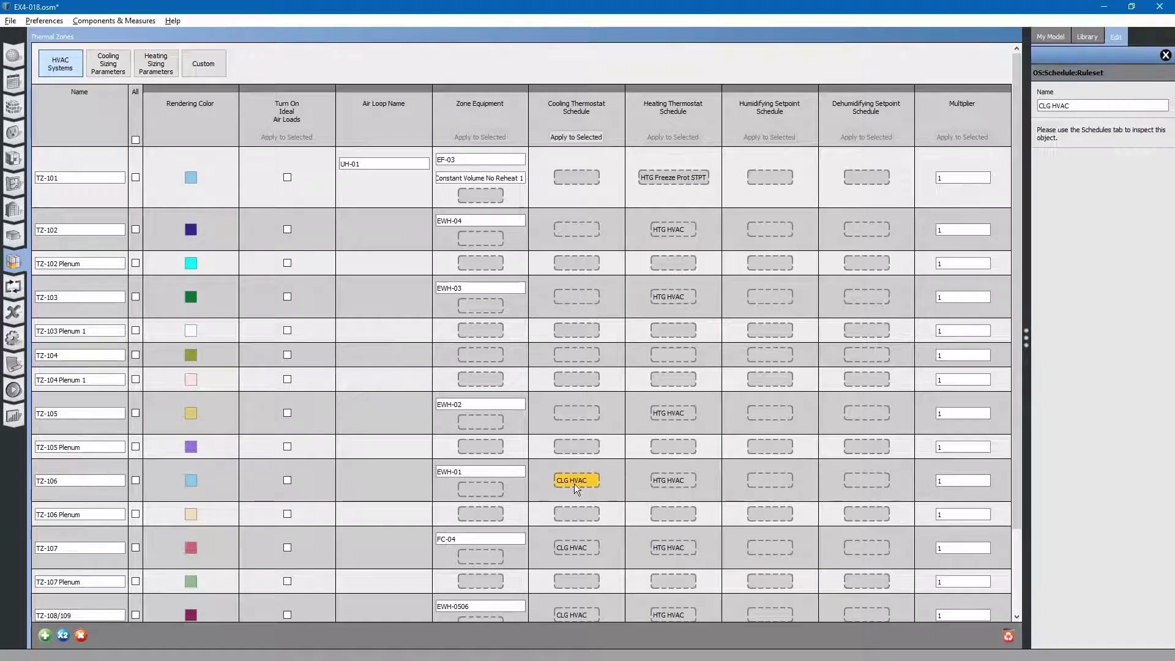
pyautogui.click(1166, 55)
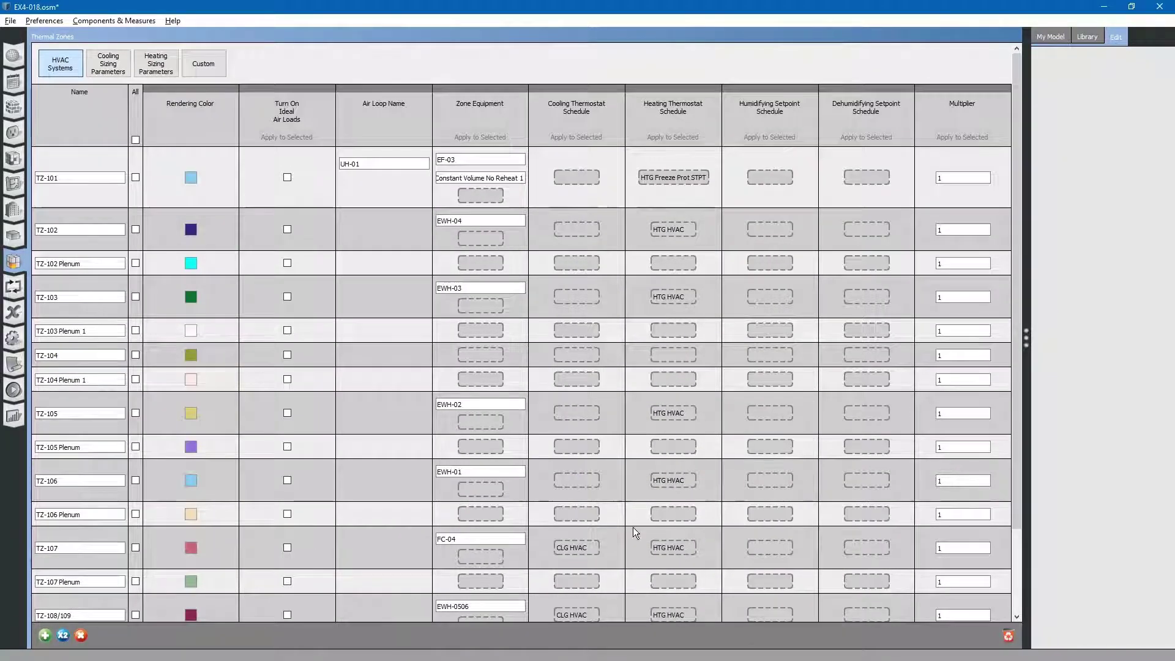
# Step: Clear TZ-107's CLG HVAC schedule and select TZ-108/109's cooling schedule
pyautogui.scroll(-3, 619, 527)
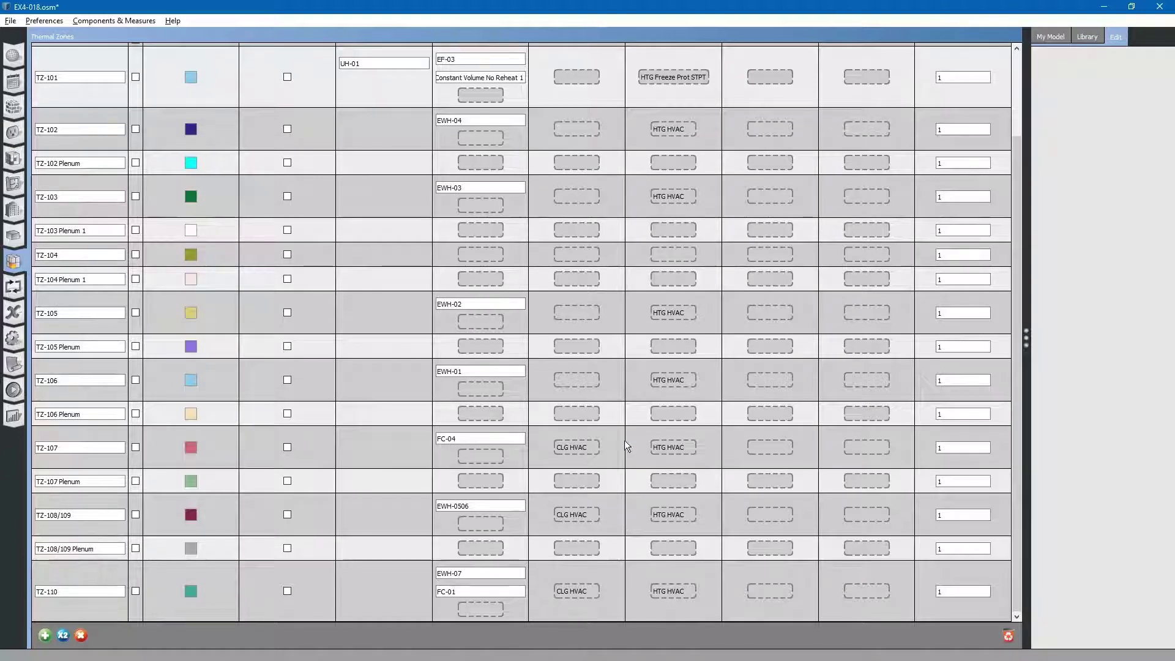
pyautogui.click(579, 446)
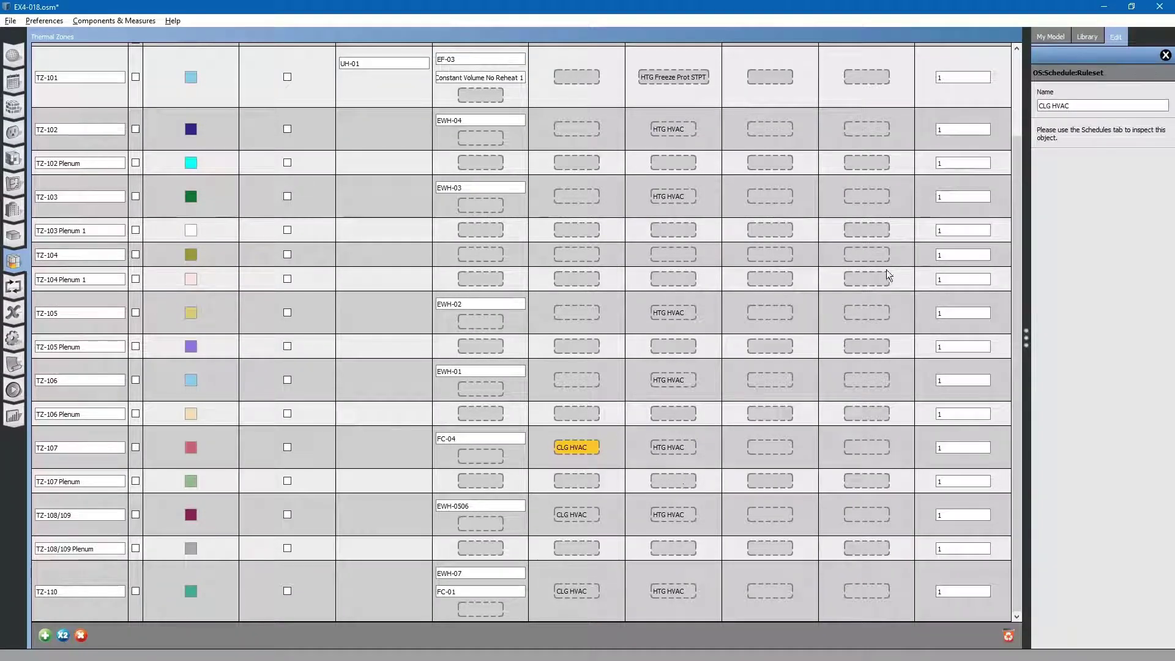
pyautogui.click(1166, 55)
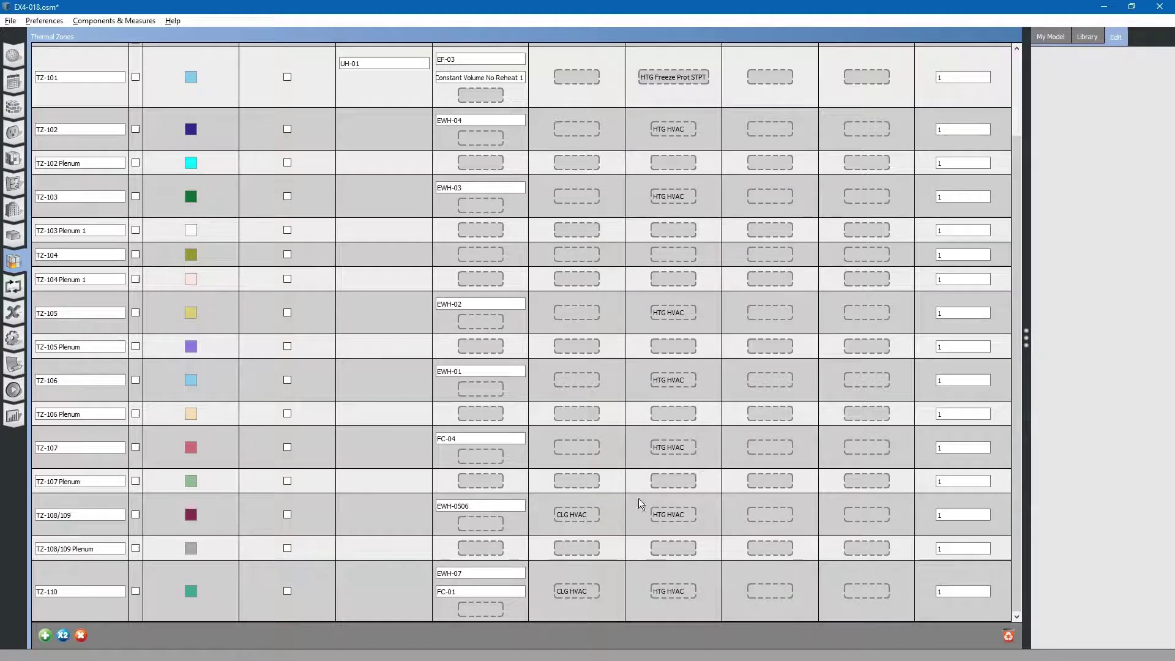
pyautogui.click(571, 514)
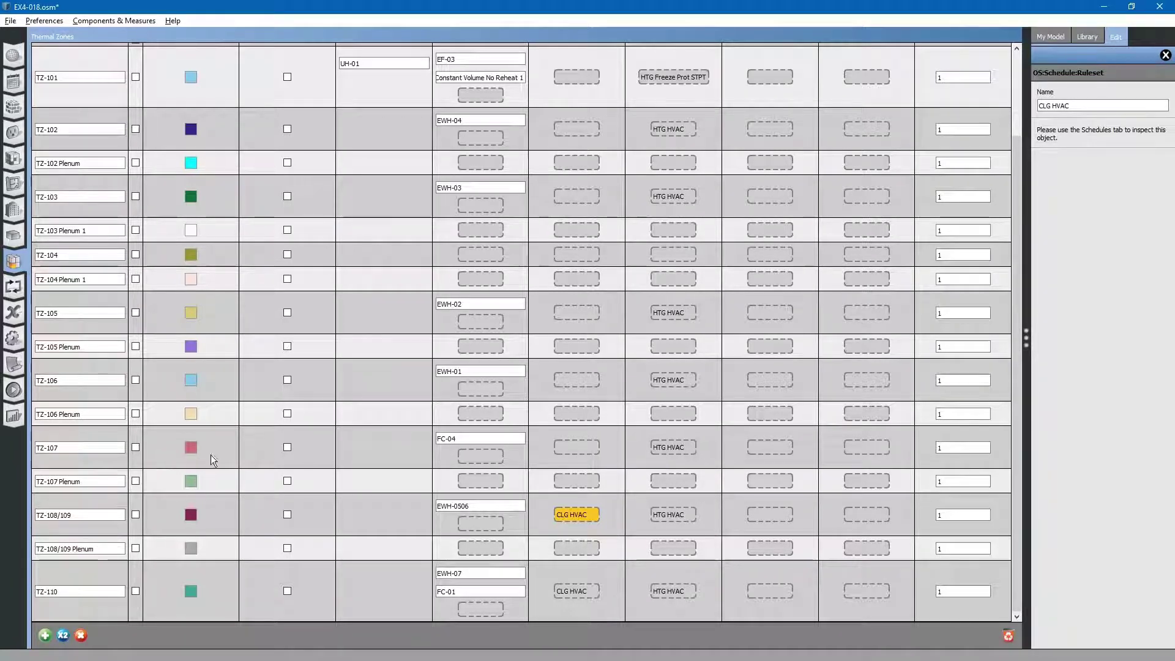
# Step: Reapply CLG HVAC to TZ-107 with Apply to Selected, then select TZ-108/109's cooling schedule
pyautogui.click(142, 448)
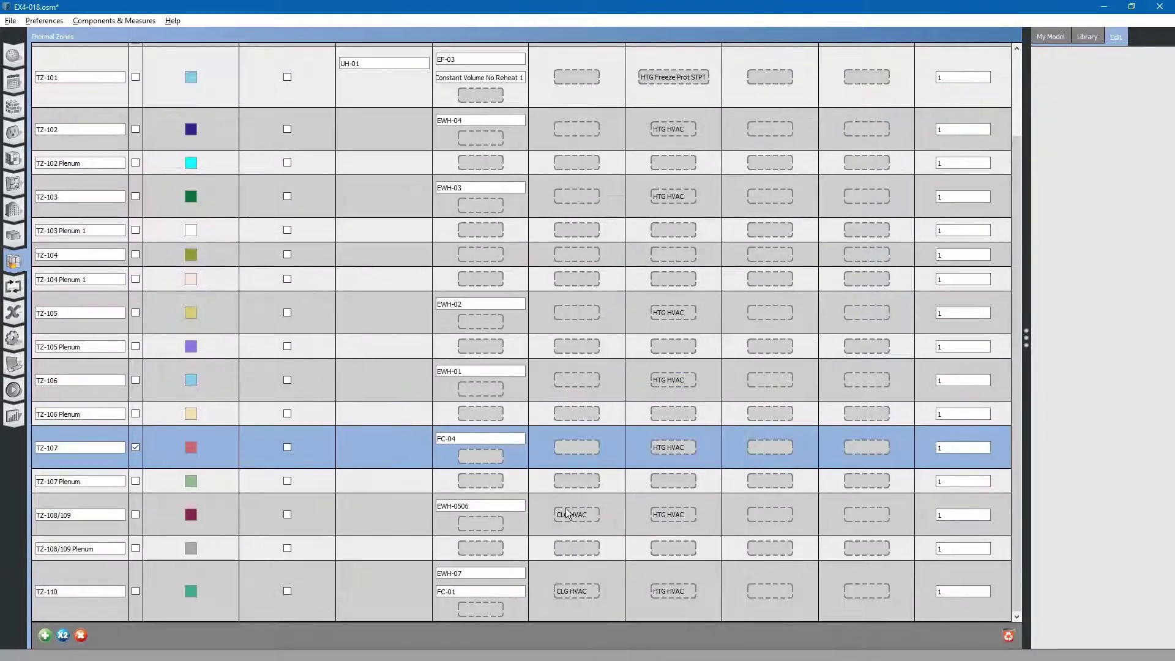
pyautogui.click(569, 514)
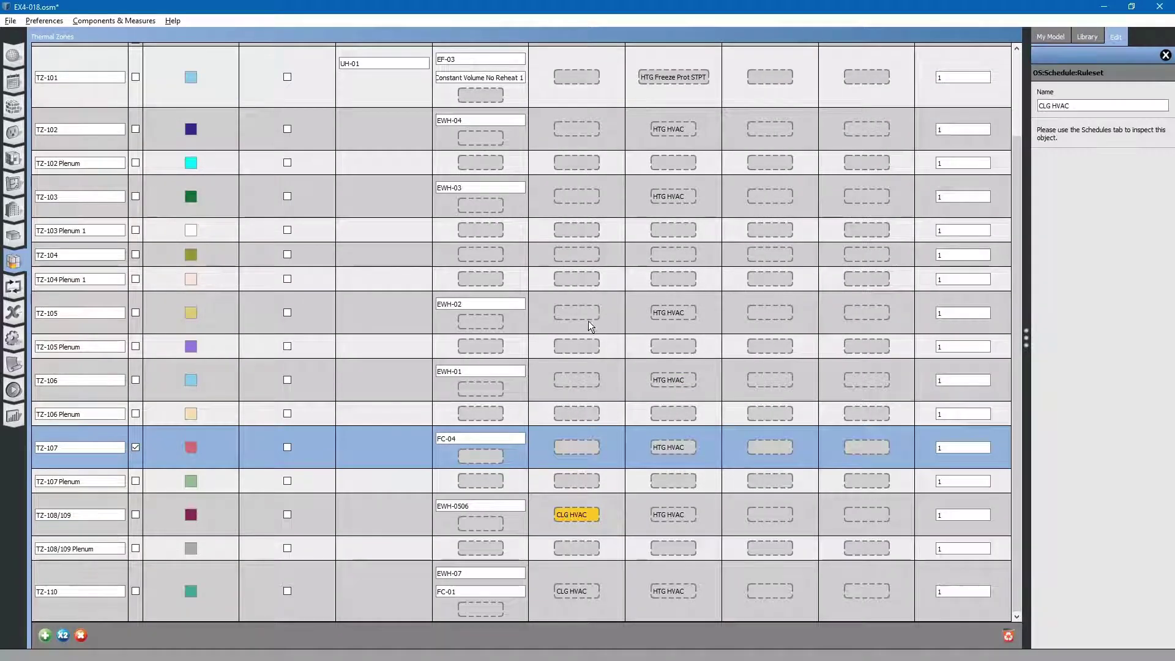
pyautogui.scroll(3, 594, 282)
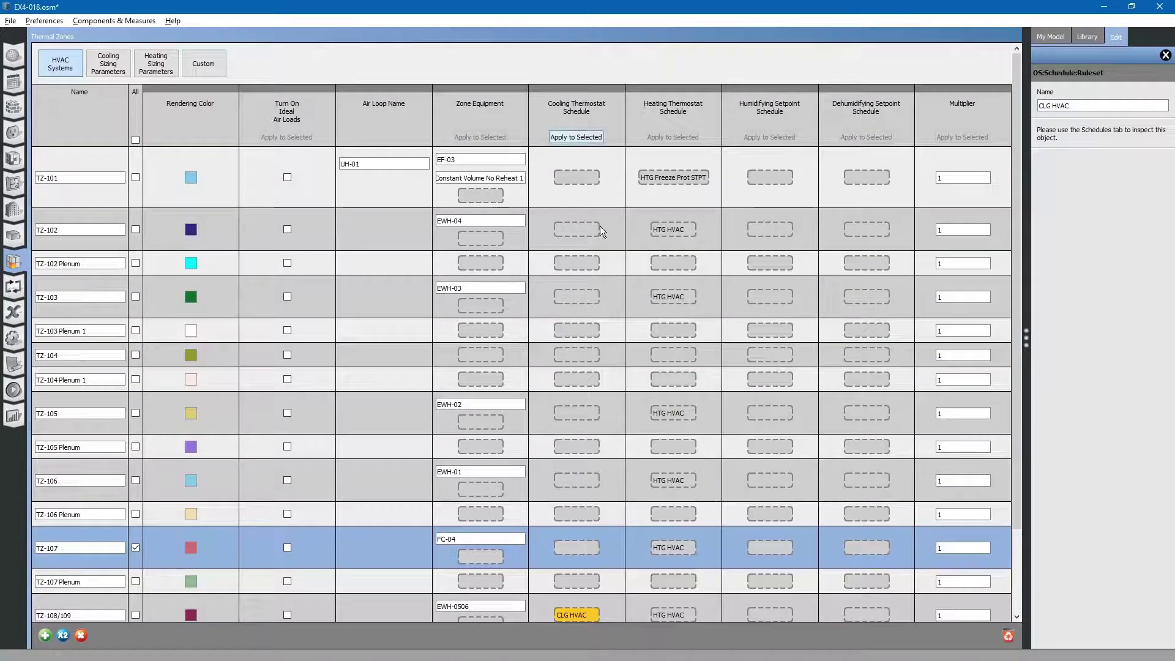
pyautogui.scroll(-3, 585, 468)
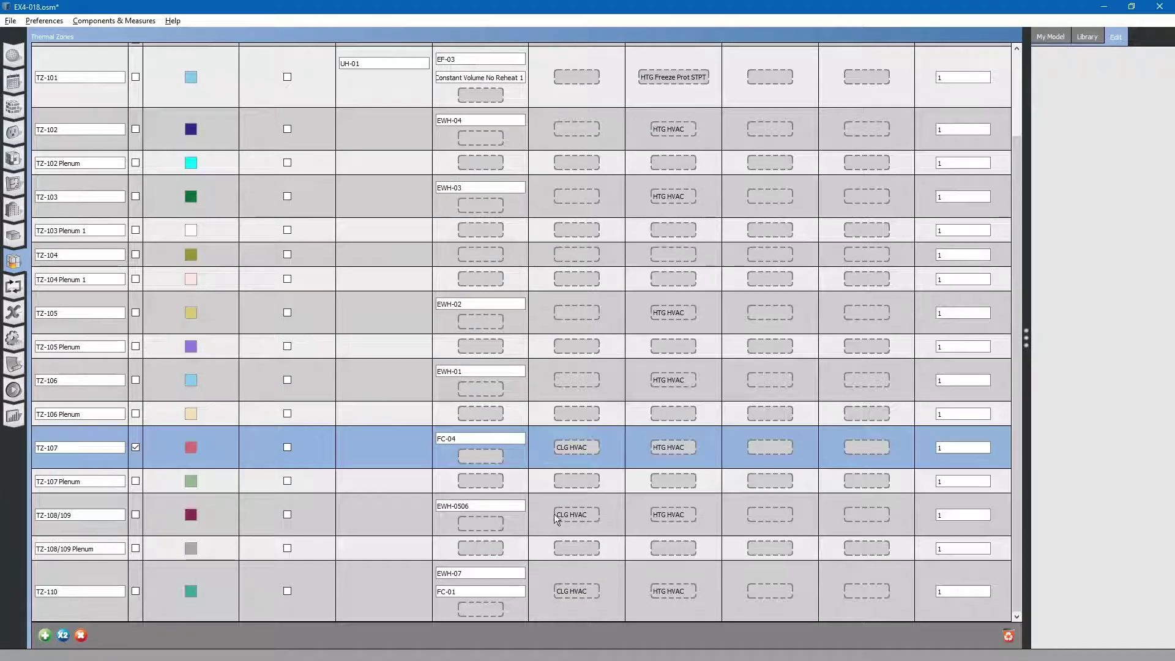
pyautogui.click(135, 447)
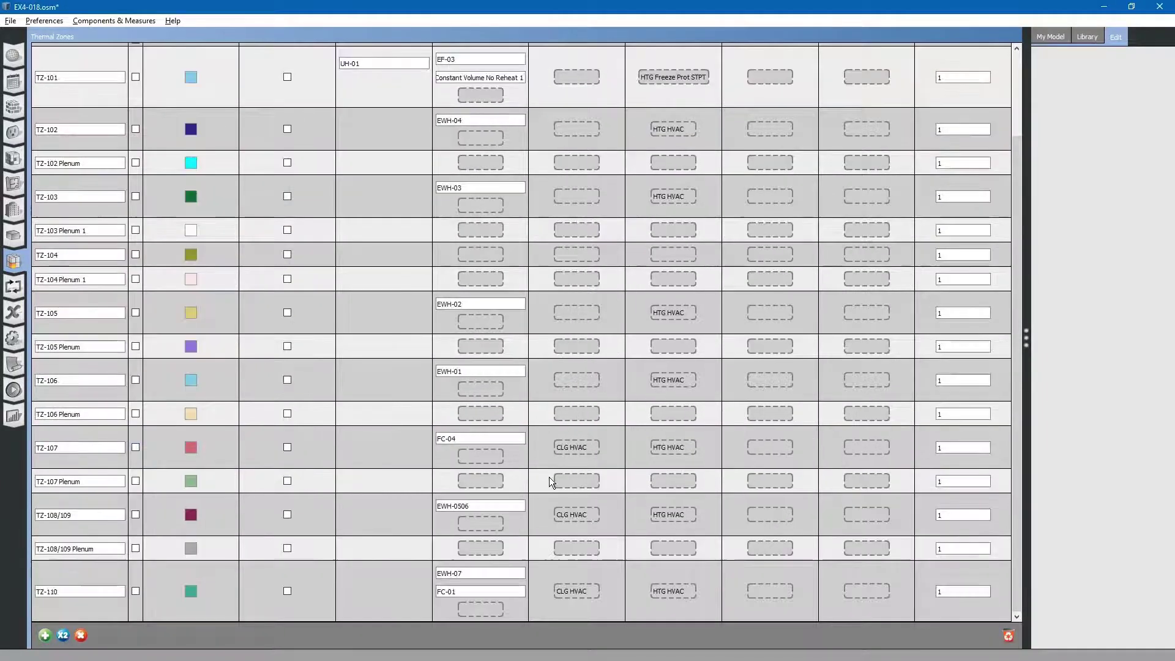
pyautogui.click(579, 515)
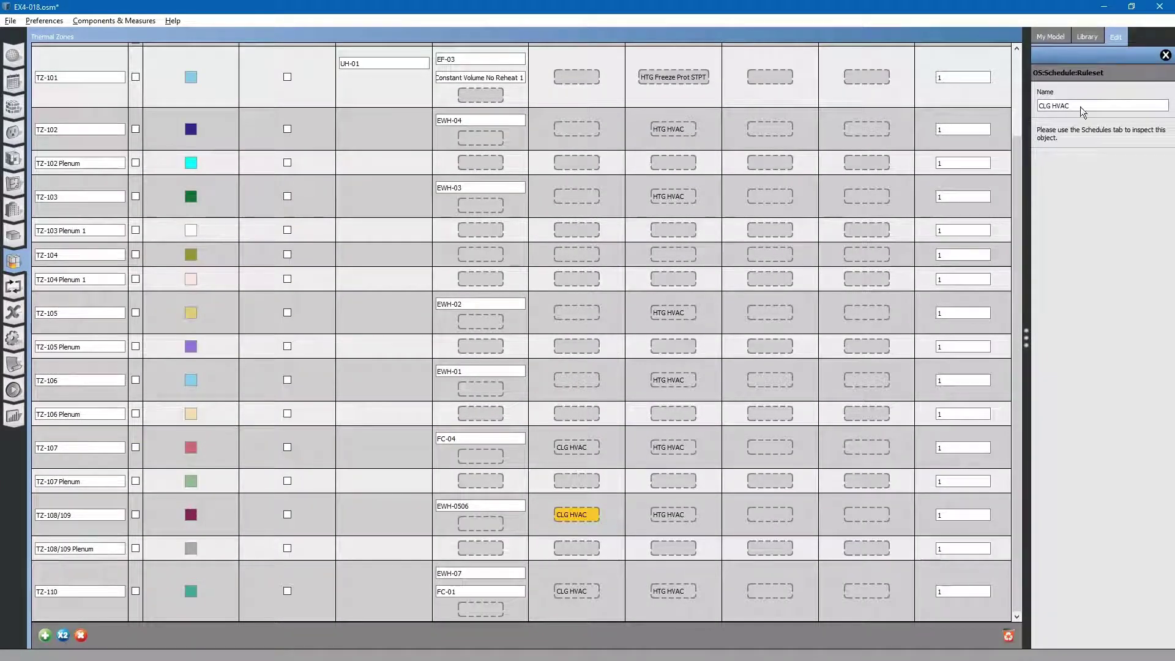
# Step: Clear TZ-108/109's cooling schedule and add an empty air loop, Air Loop HVAC 1
pyautogui.click(1165, 55)
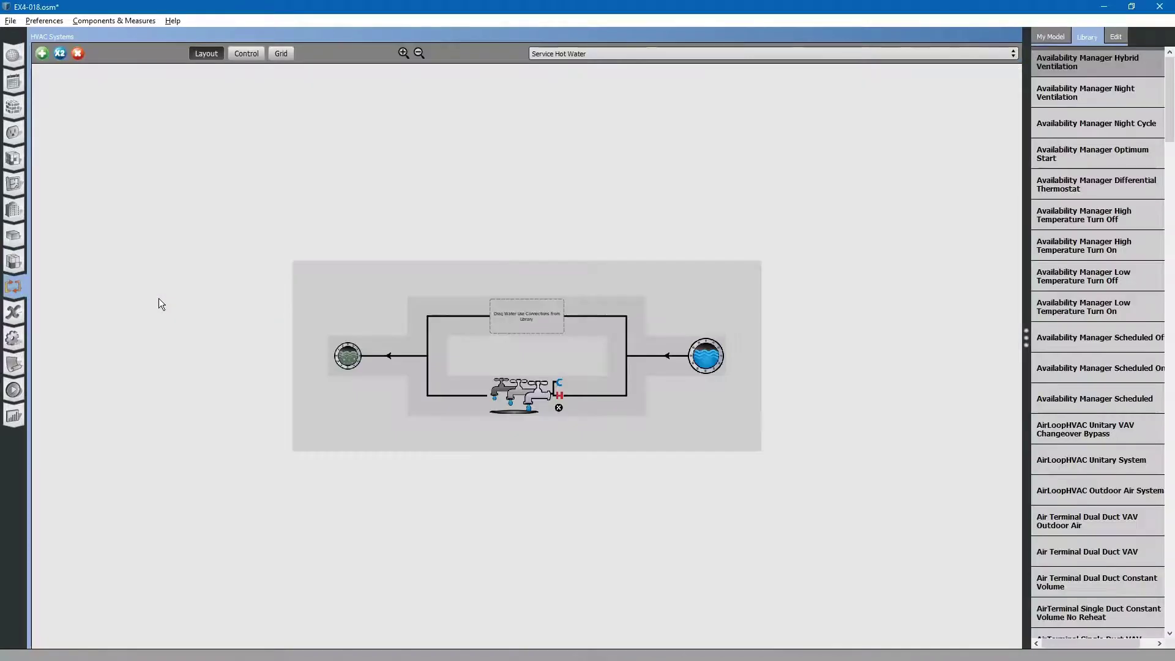
pyautogui.click(41, 53)
pyautogui.moveTo(670, 211); pyautogui.dragTo(670, 405)
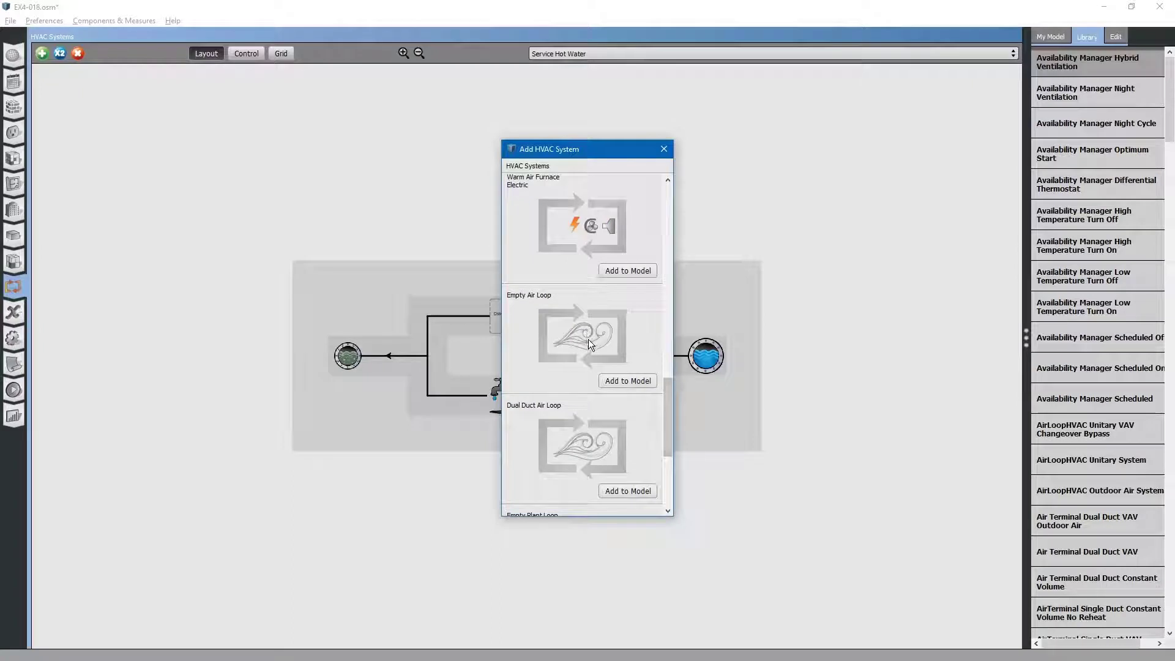
pyautogui.click(628, 380)
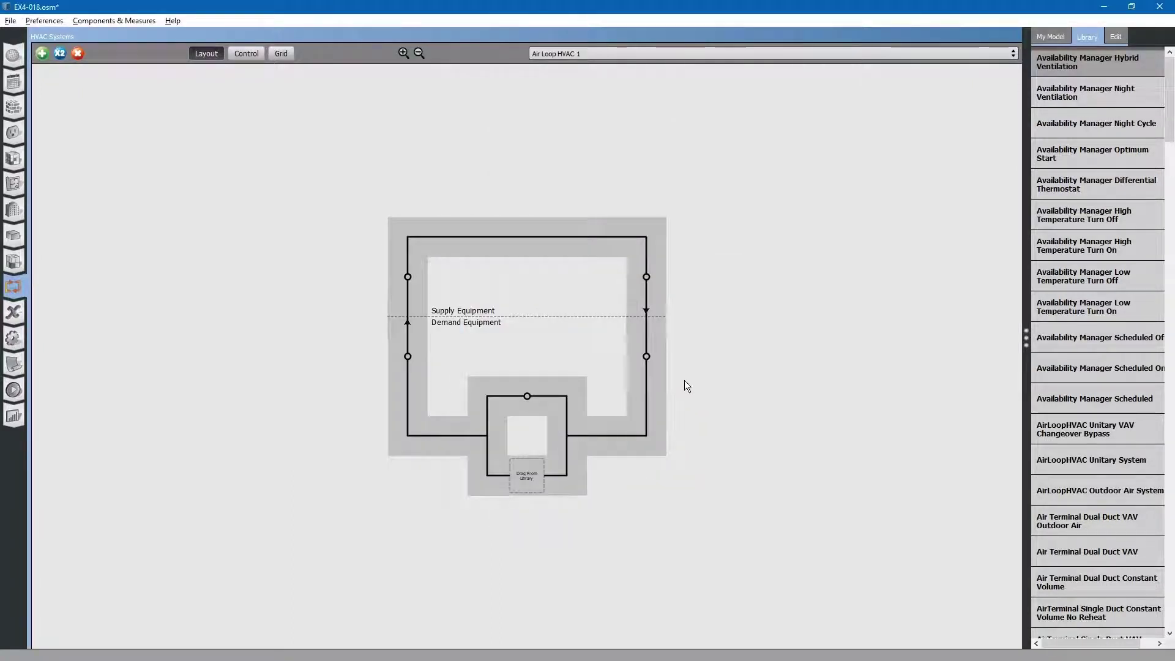
# Step: Rename Air Loop HVAC 1 to DOAS and widen the properties panel
pyautogui.click(500, 313)
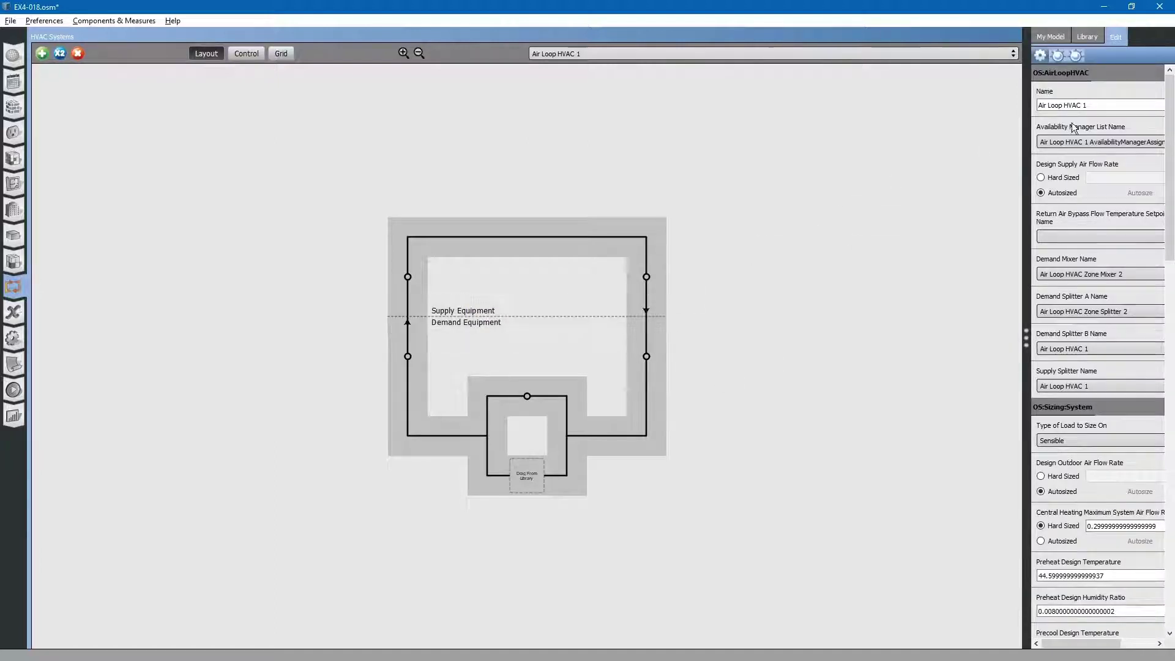
pyautogui.tripleClick(1068, 105)
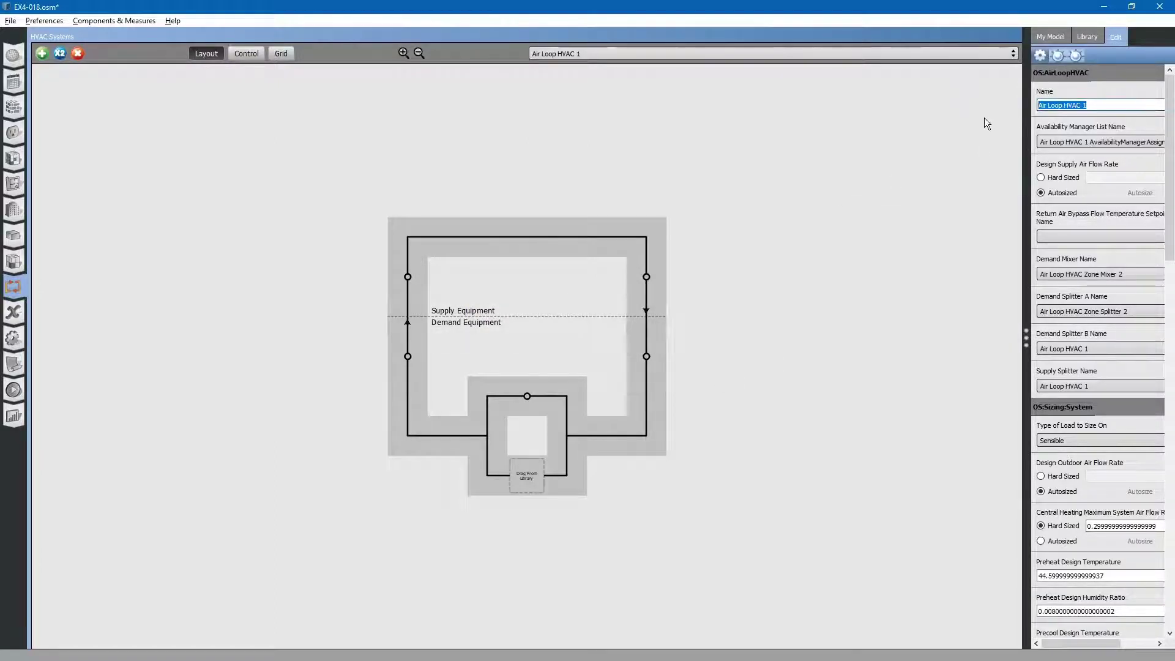
pyautogui.press('capslock')
pyautogui.press('capslock')
pyautogui.write('DO')
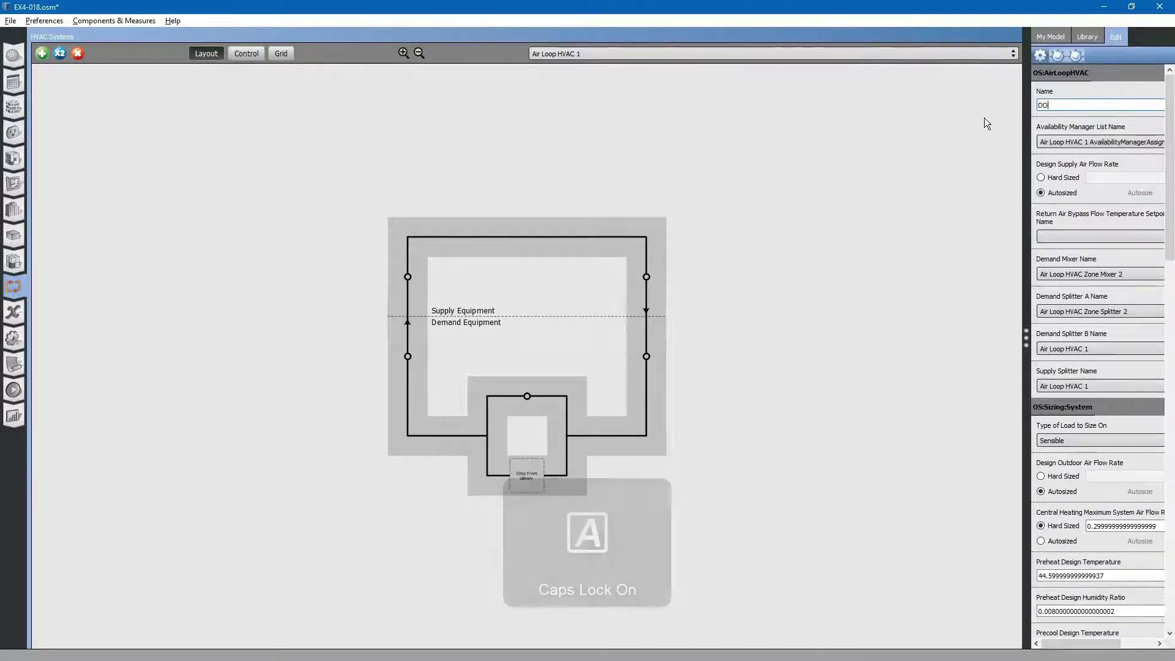
pyautogui.write('AS')
pyautogui.moveTo(1022, 336); pyautogui.dragTo(826, 337)
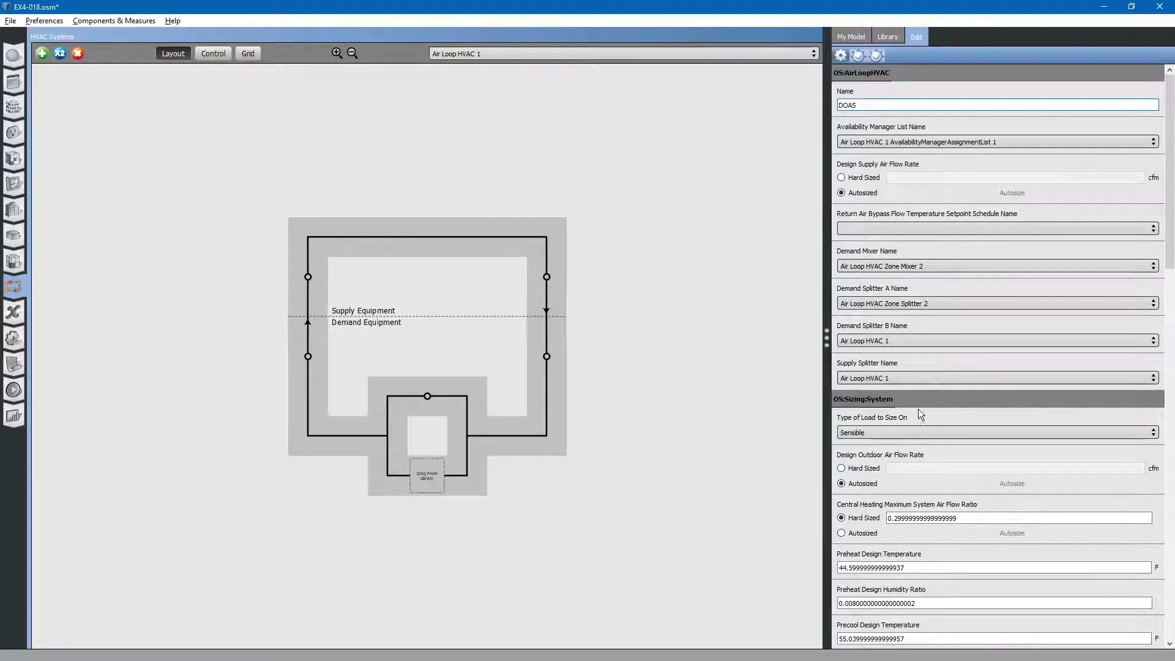
# Step: Size DOAS on VentilationRequirement, heating air flow ratio 1, preheat temperature 44.6 F
pyautogui.click(915, 432)
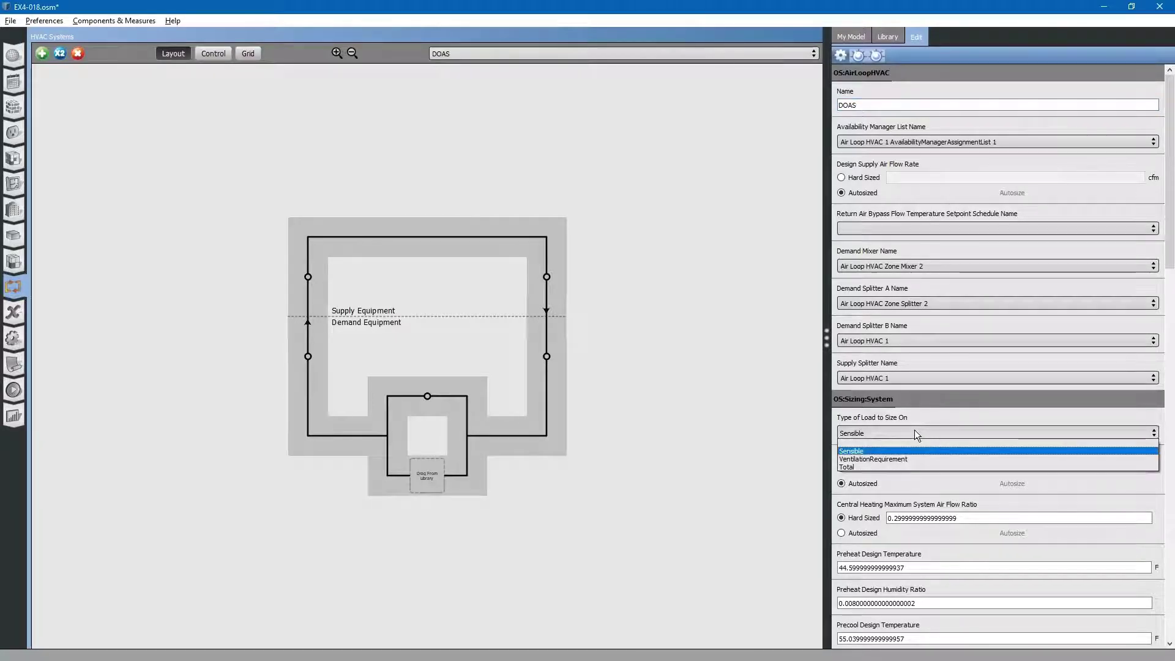
pyautogui.click(898, 459)
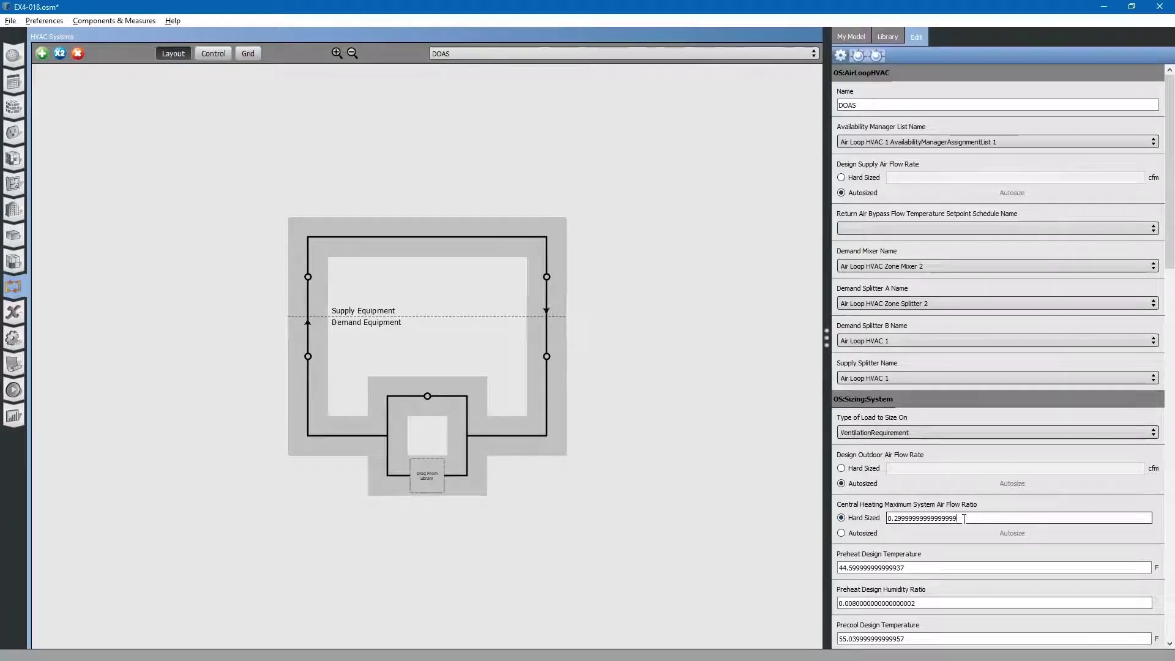
pyautogui.moveTo(964, 517); pyautogui.dragTo(886, 534)
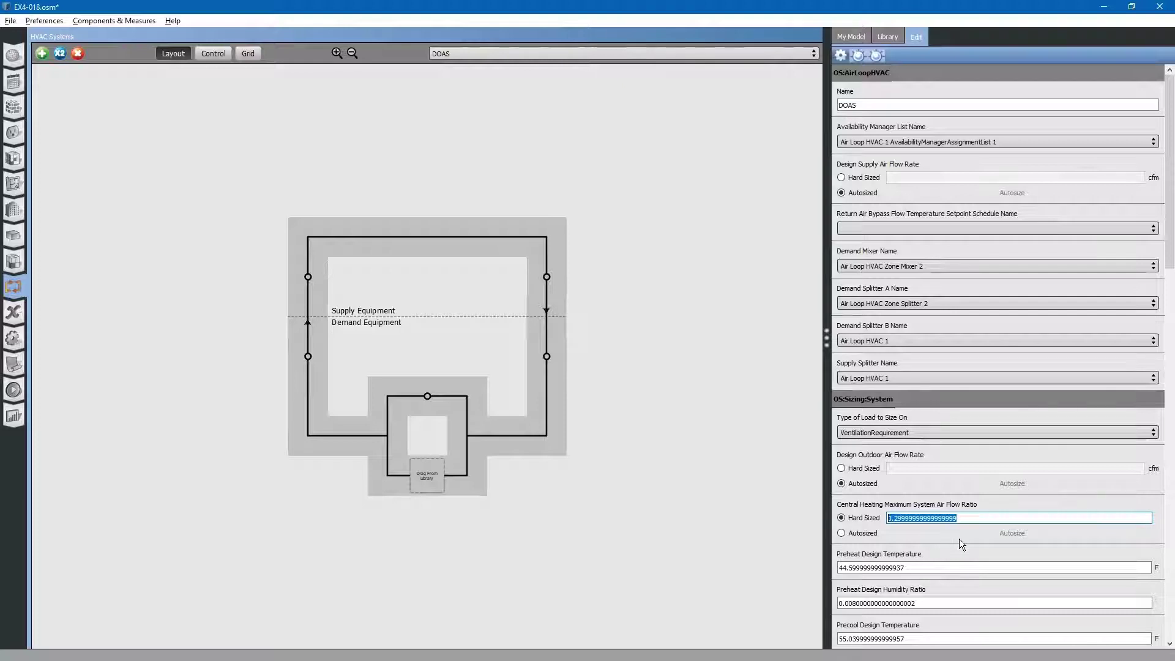
pyautogui.write('1')
pyautogui.click(925, 566)
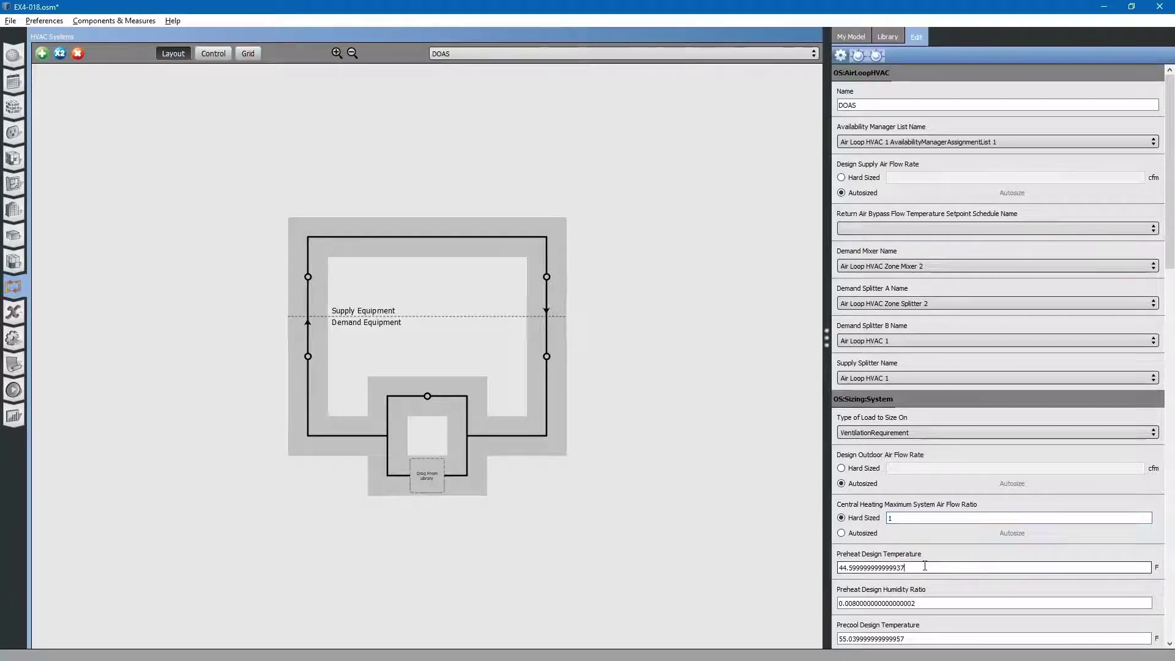
pyautogui.scroll(-5, 971, 493)
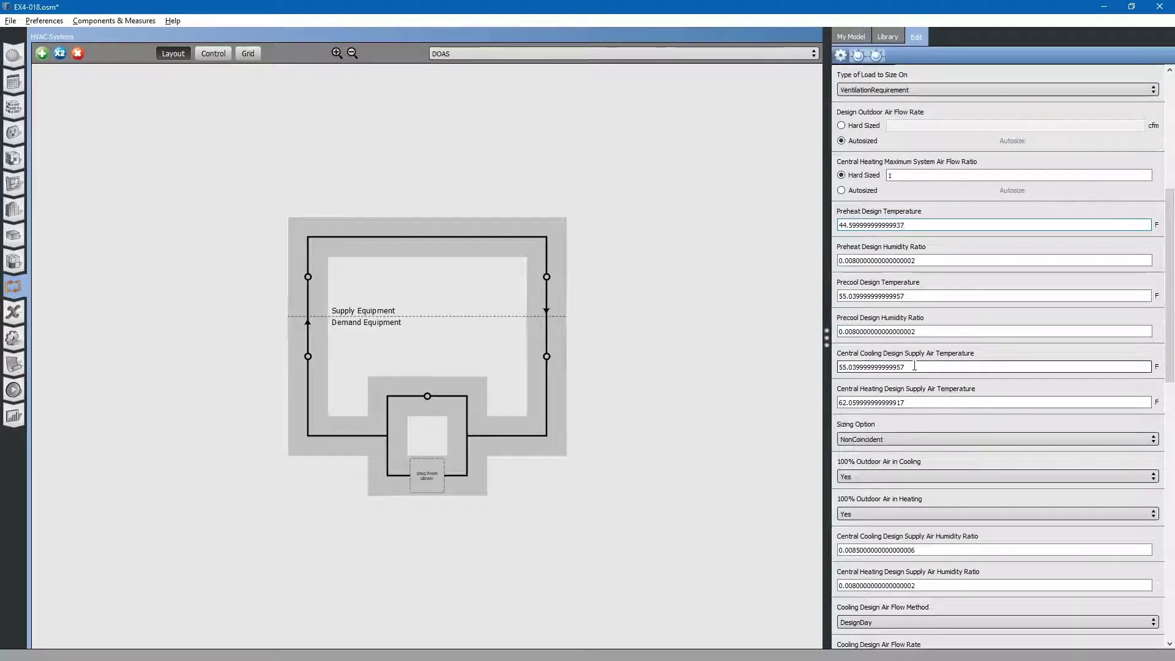
pyautogui.moveTo(914, 366); pyautogui.dragTo(809, 370)
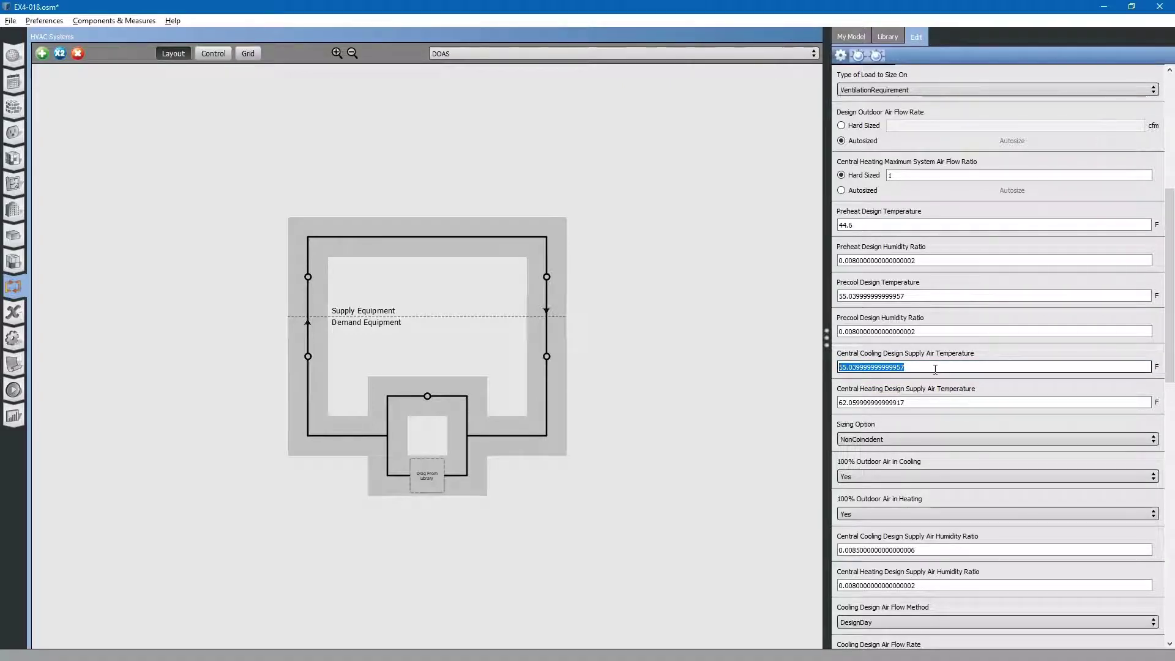
# Step: Set central cooling supply air temperature to 55.04 F and heating to 67 F
pyautogui.write('55.04')
pyautogui.click(921, 403)
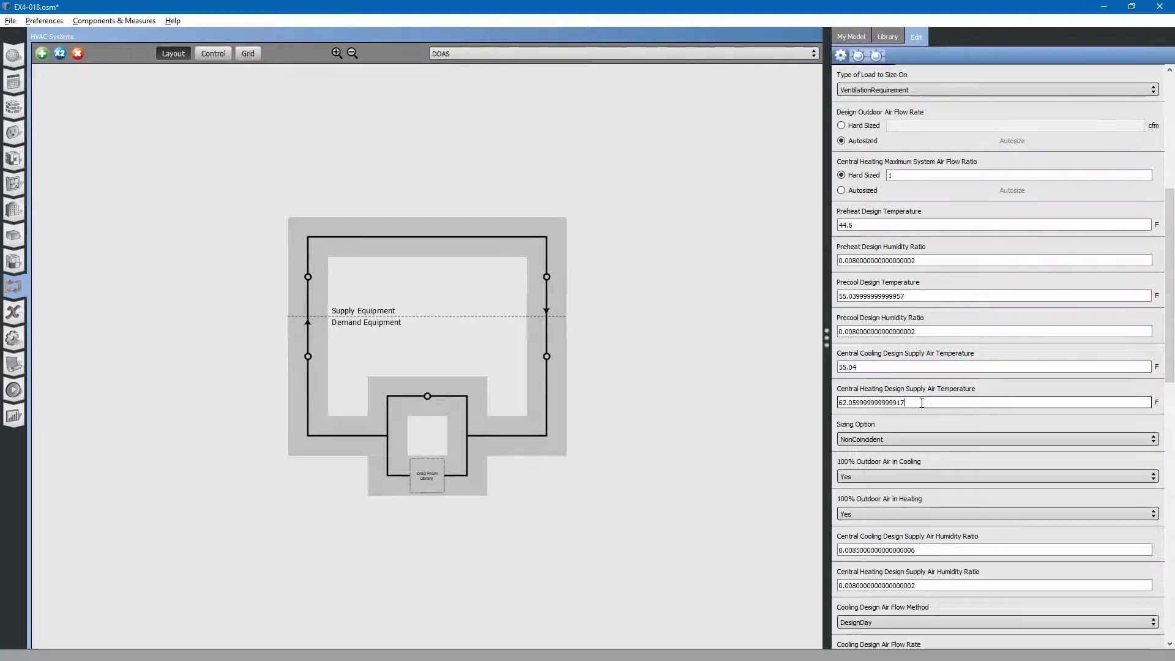
pyautogui.moveTo(921, 403); pyautogui.dragTo(793, 403)
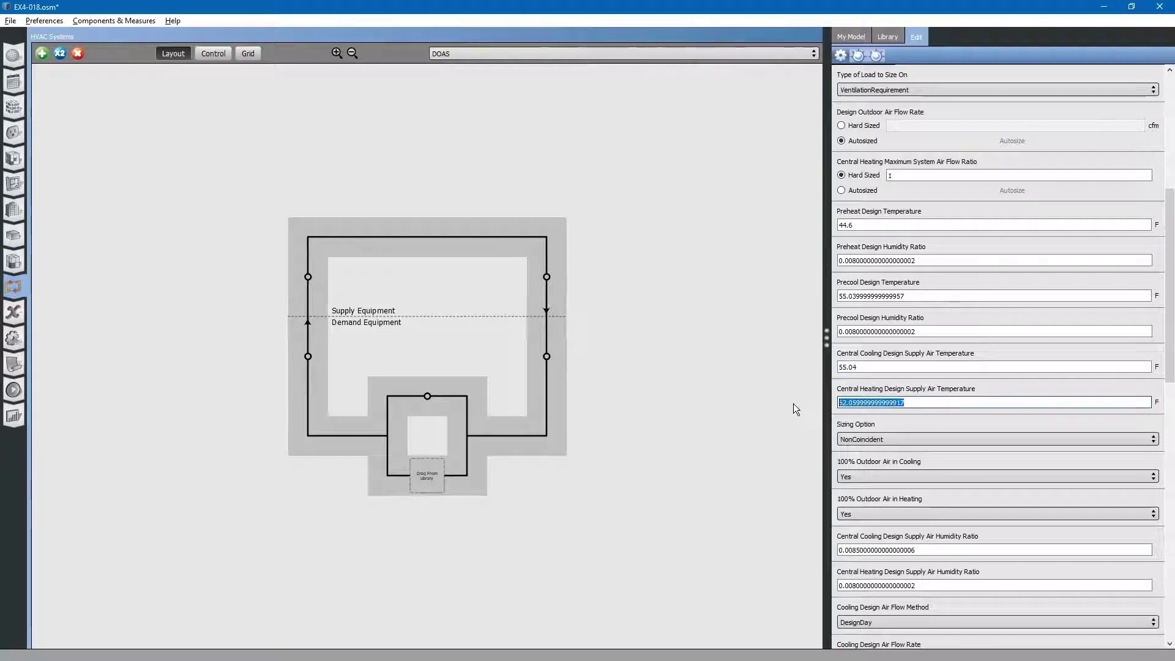
pyautogui.write('67')
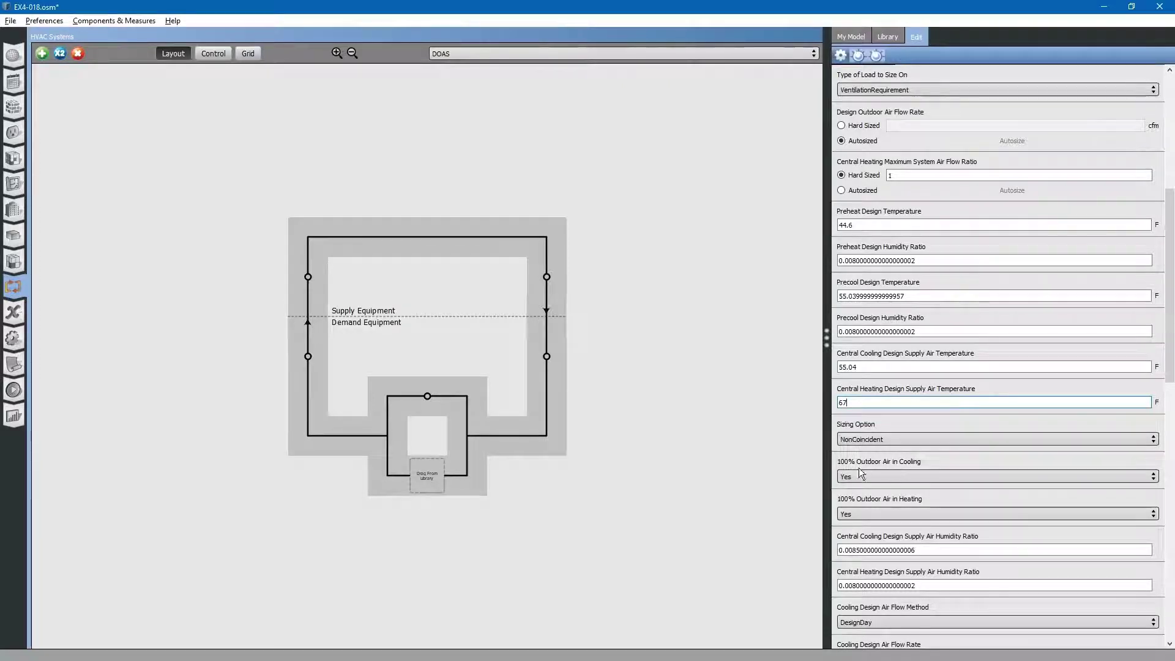
# Step: Keep the system outdoor air method set to ZoneSum
pyautogui.scroll(-3, 882, 466)
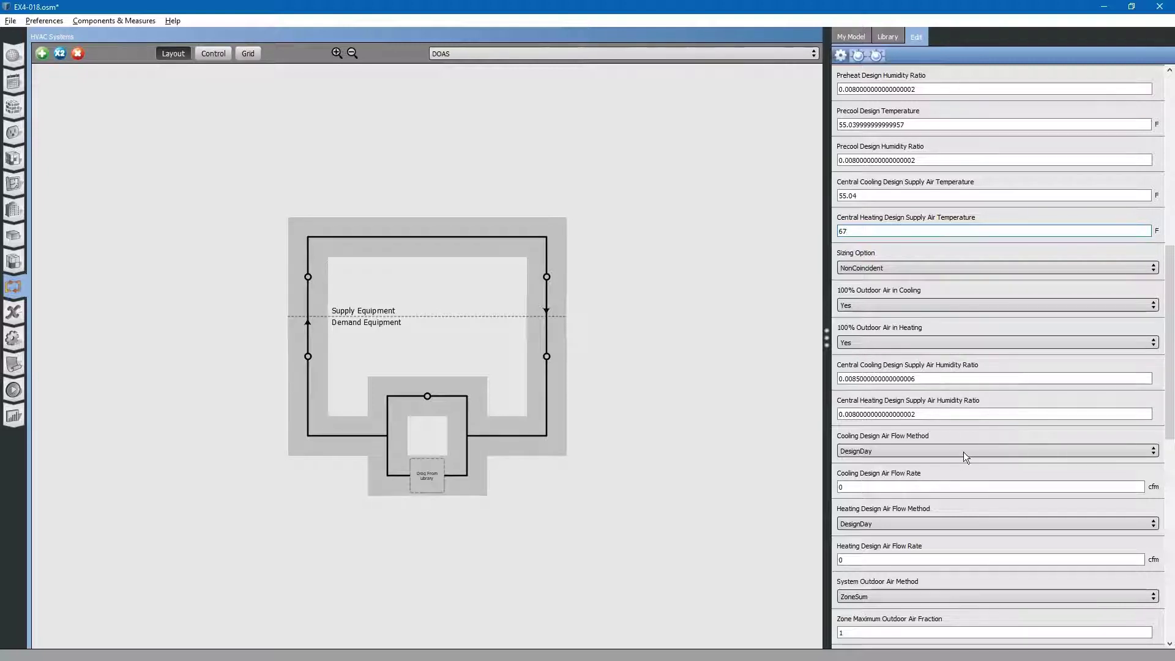
pyautogui.scroll(-3, 962, 454)
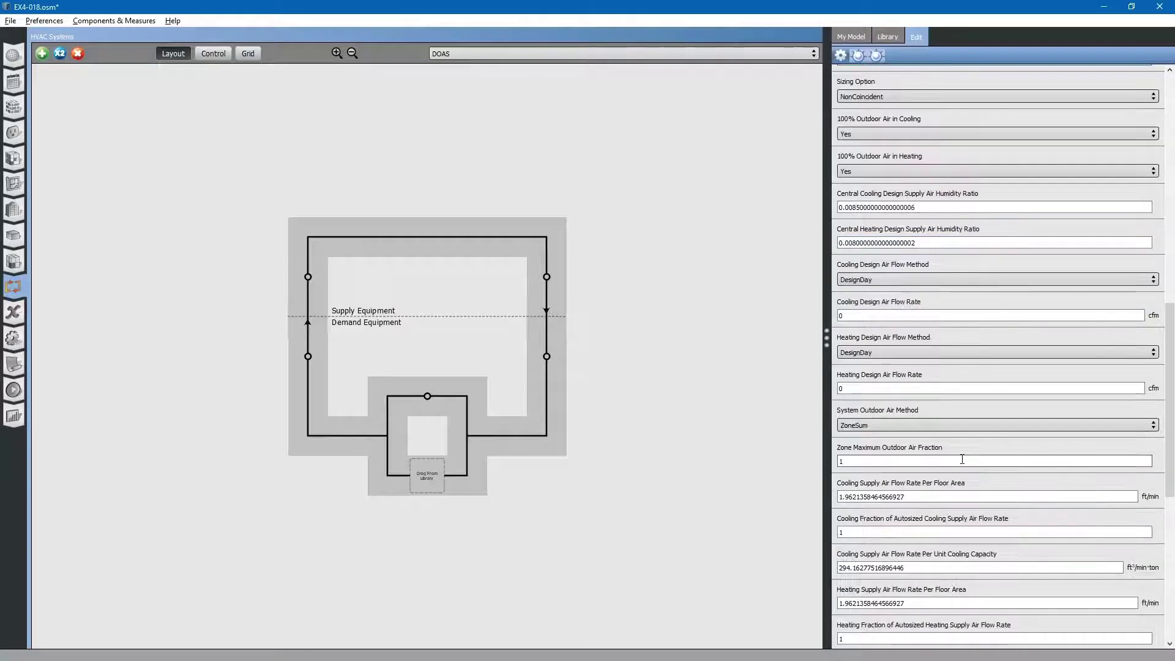
pyautogui.click(917, 423)
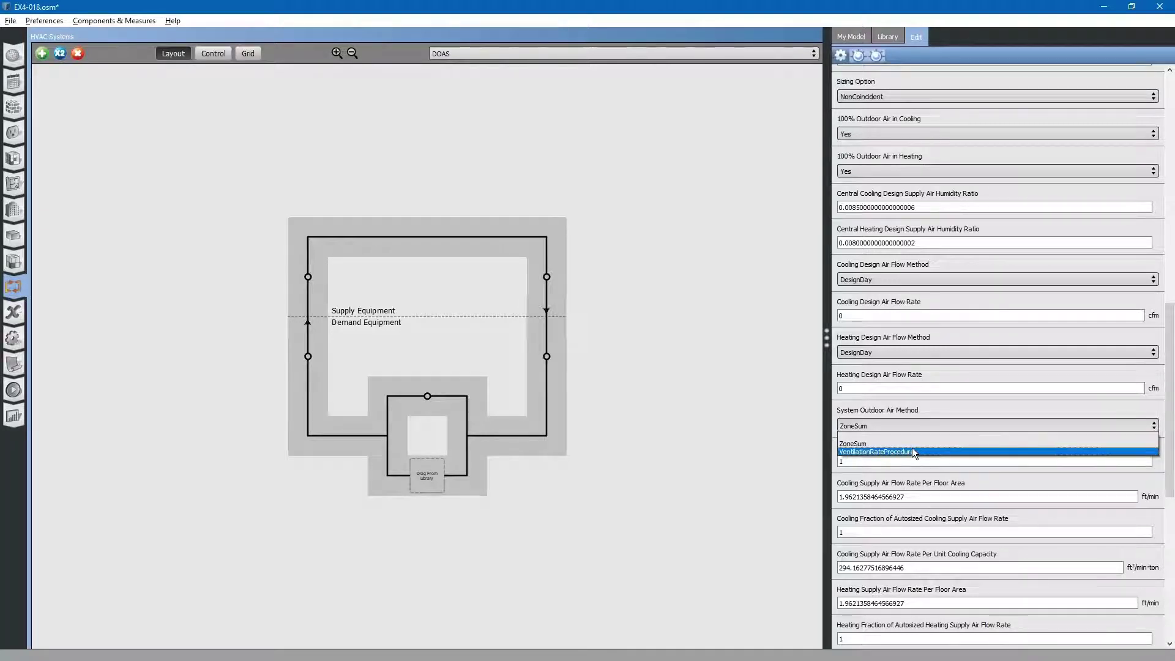
pyautogui.click(908, 443)
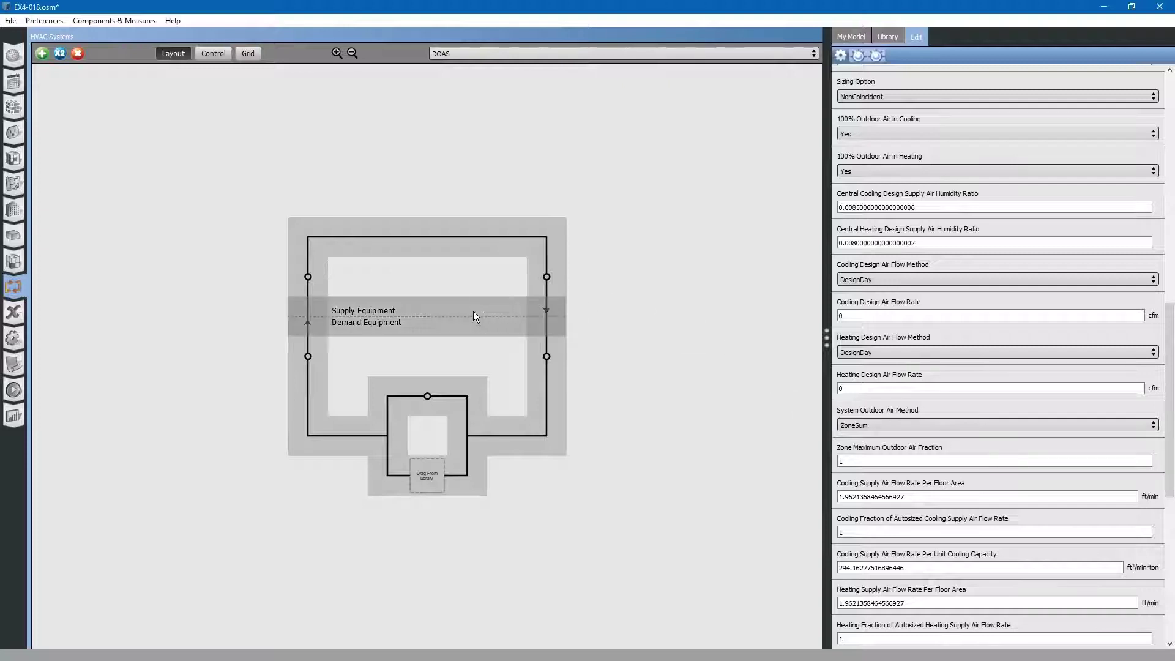
# Step: Drag an OA System from the library onto the DOAS supply side
pyautogui.click(888, 37)
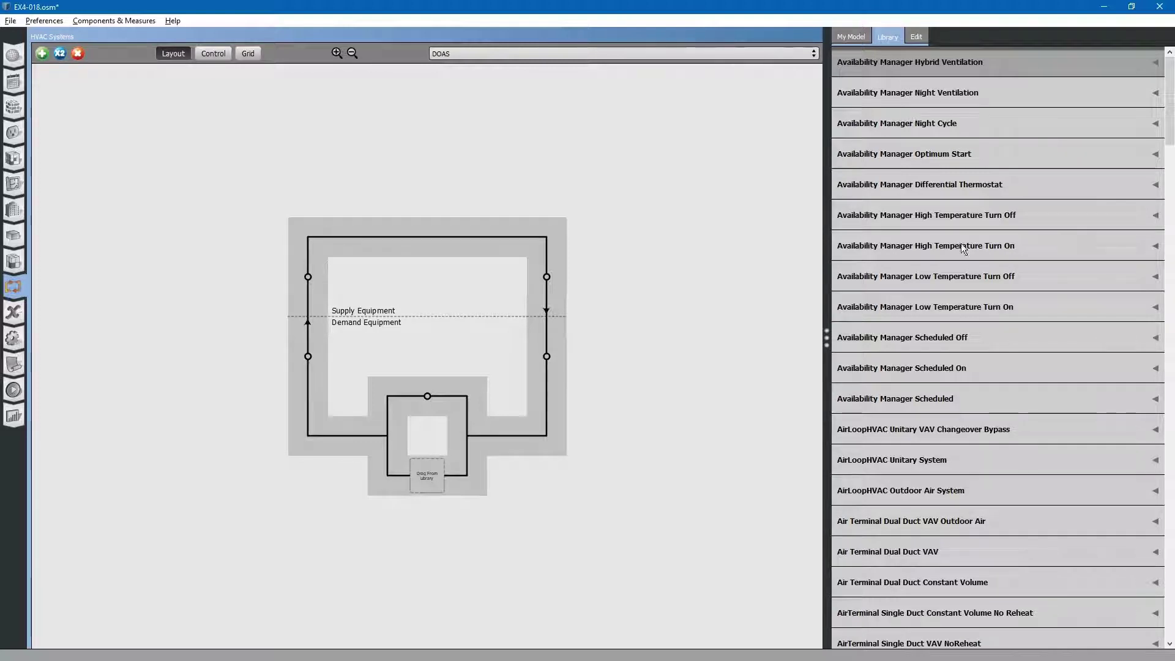
pyautogui.click(926, 490)
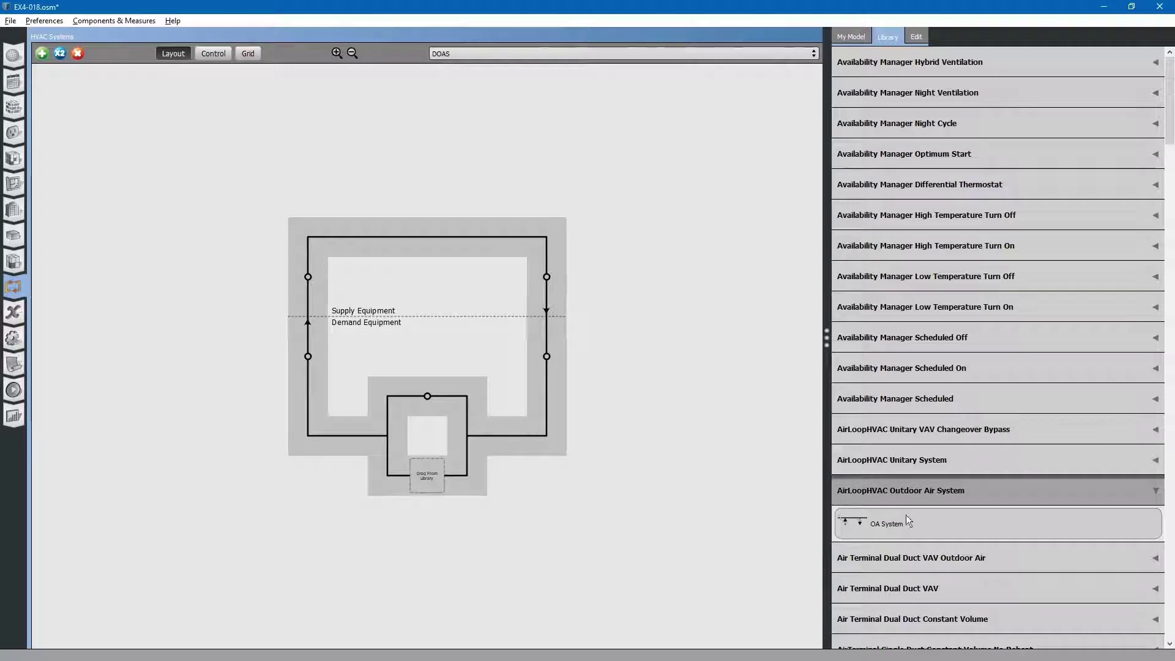
pyautogui.moveTo(863, 524); pyautogui.dragTo(299, 269)
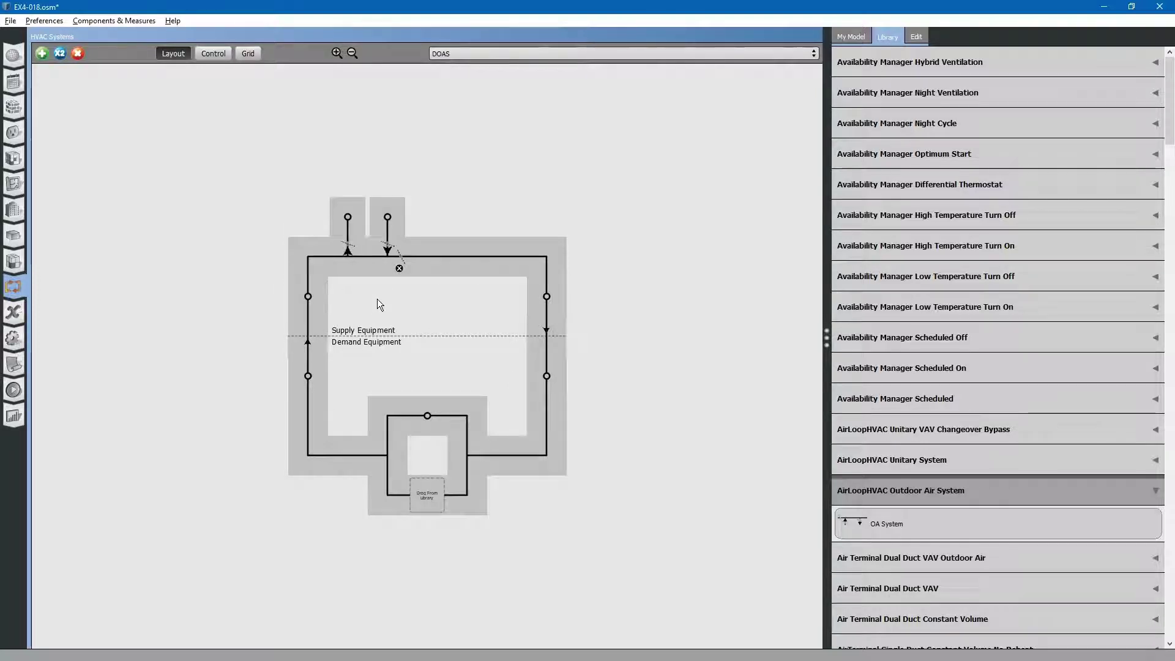
pyautogui.click(370, 252)
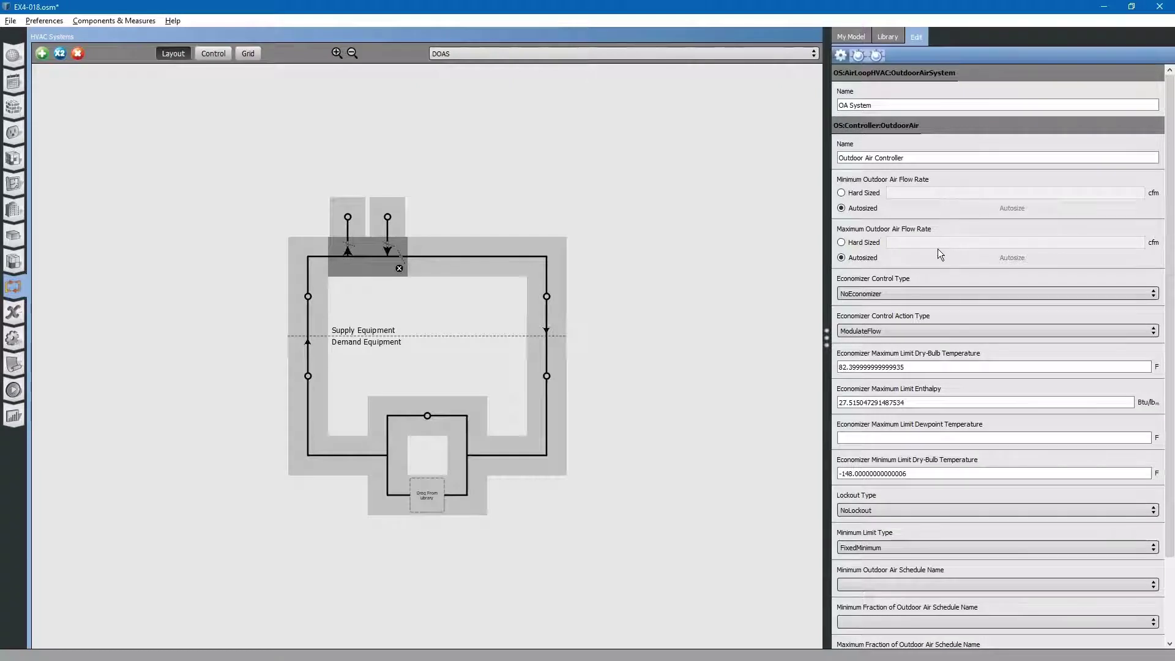
# Step: Keep the outdoor air controller at NoEconomizer and NoLockout
pyautogui.click(941, 294)
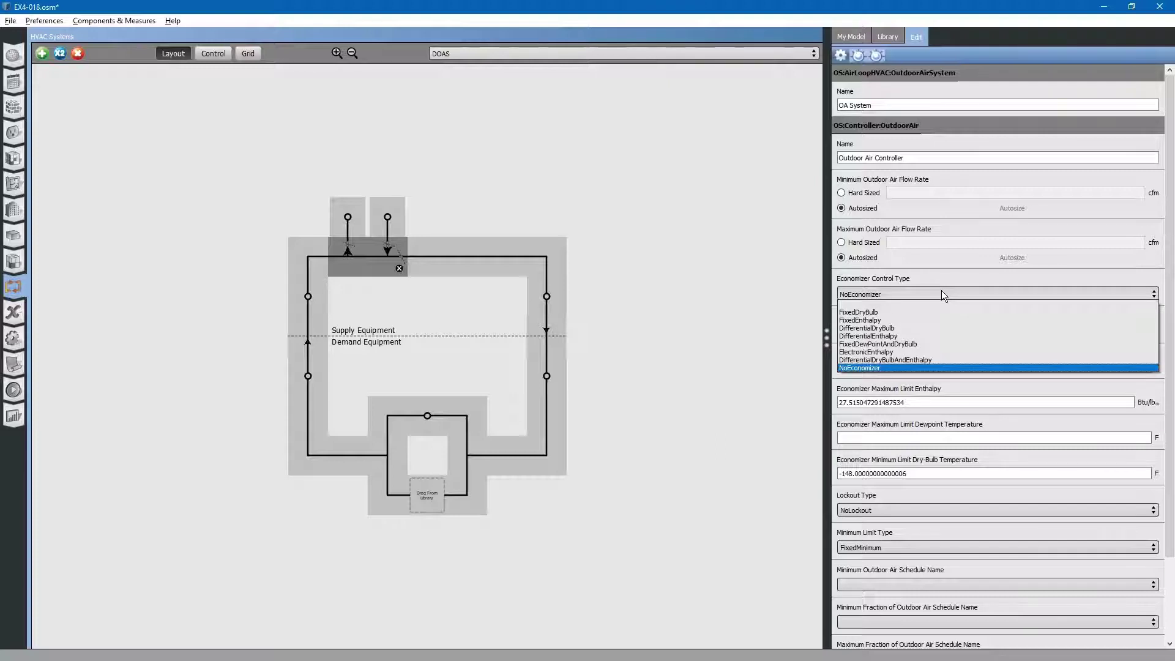
pyautogui.click(941, 291)
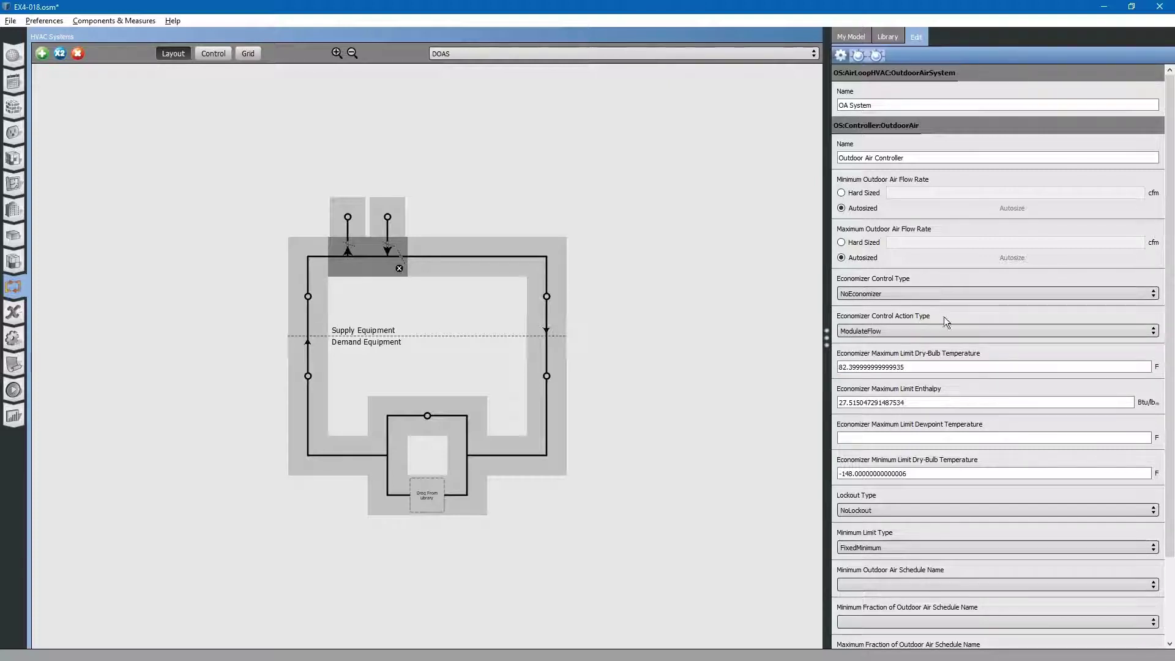
pyautogui.click(919, 508)
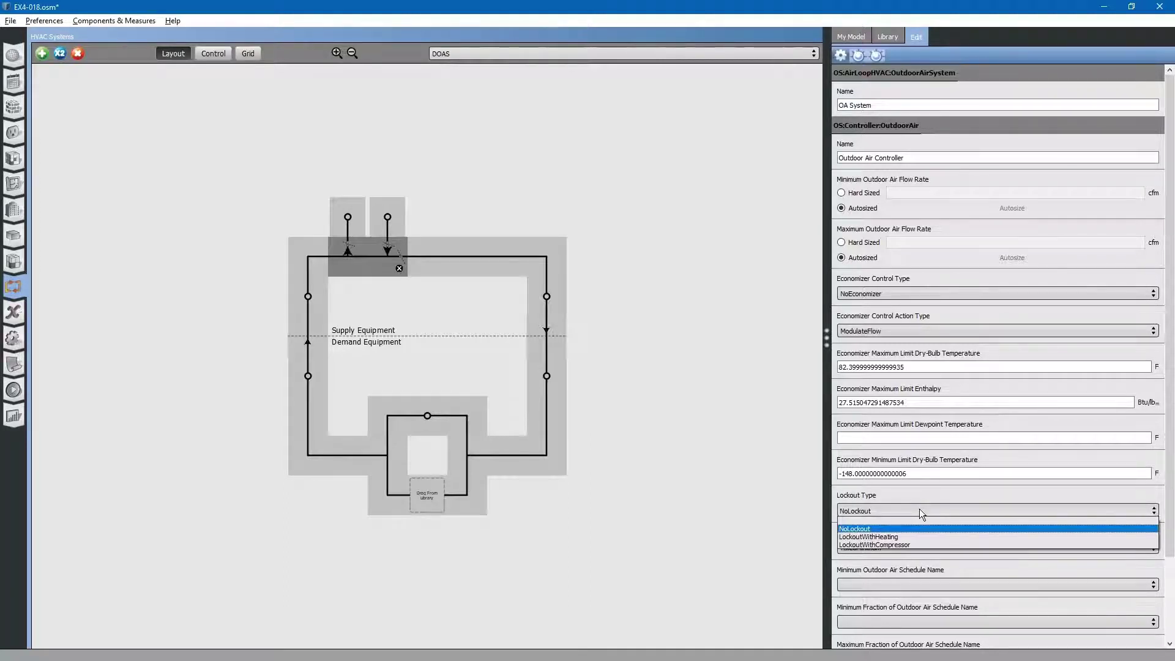
pyautogui.click(919, 509)
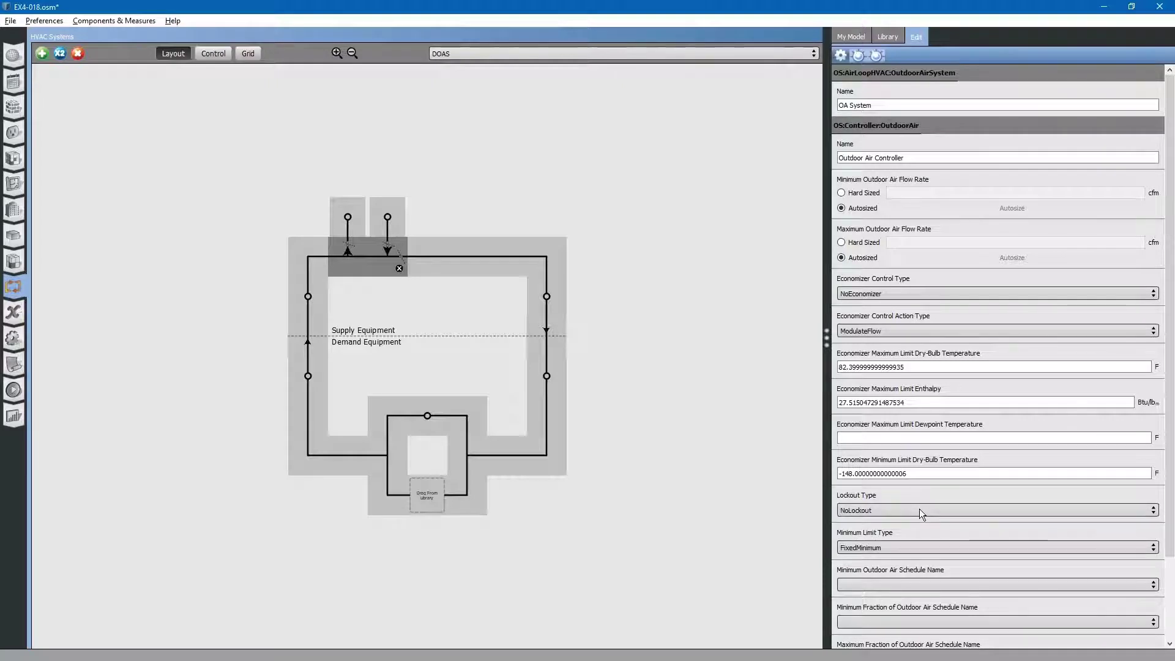
# Step: Place a Const Spd Fan from the library on the outdoor air system's branch
pyautogui.click(888, 36)
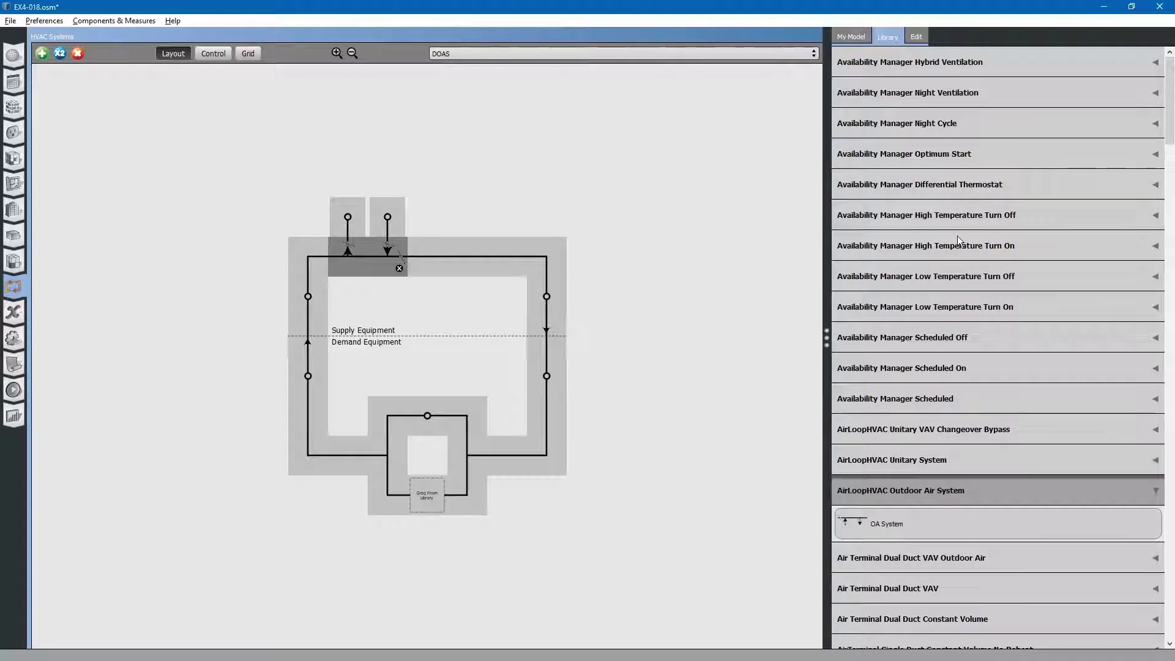
pyautogui.scroll(-20, 957, 245)
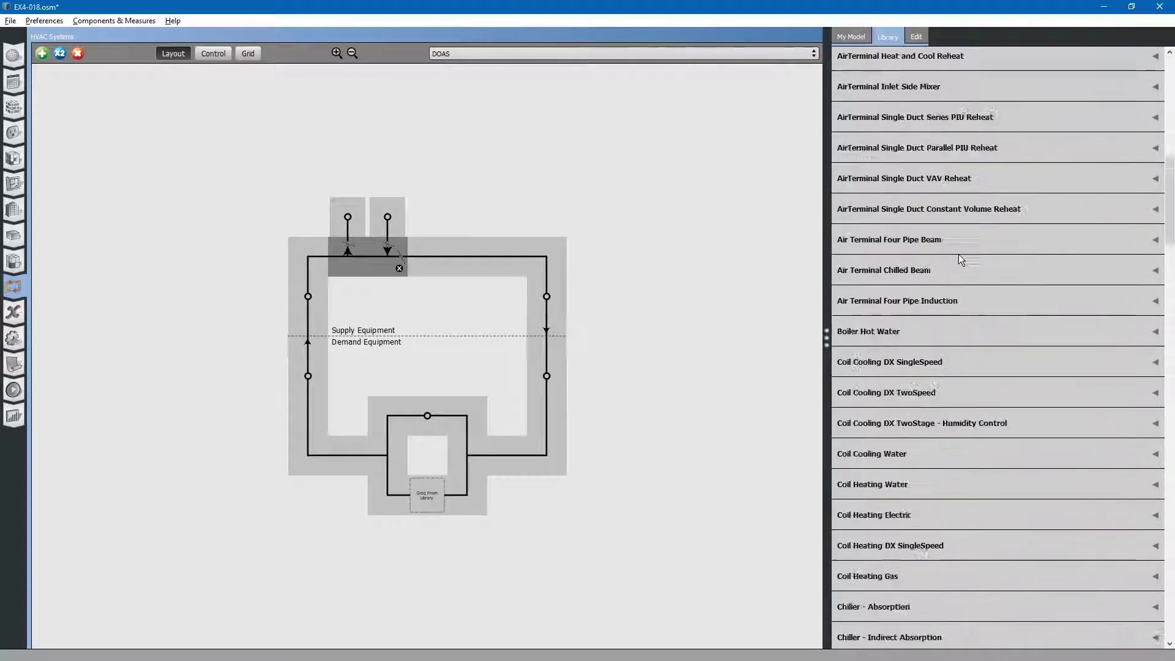
pyautogui.scroll(-5, 957, 270)
pyautogui.scroll(5, 957, 271)
pyautogui.click(901, 354)
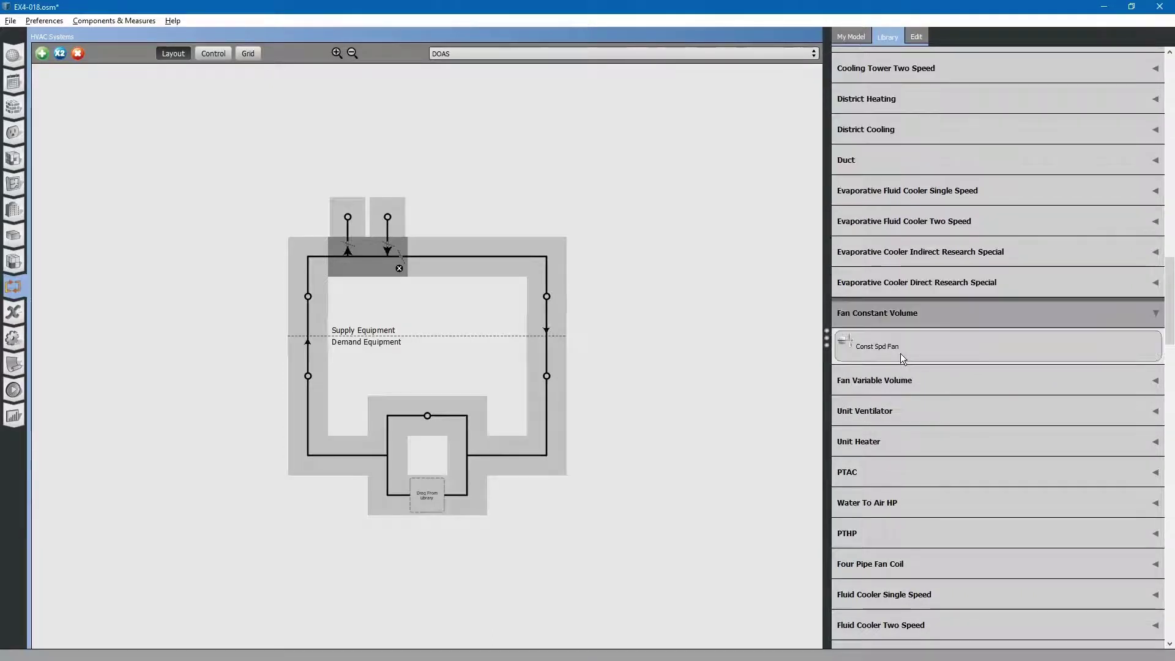
pyautogui.moveTo(877, 350); pyautogui.dragTo(348, 222)
pyautogui.click(344, 227)
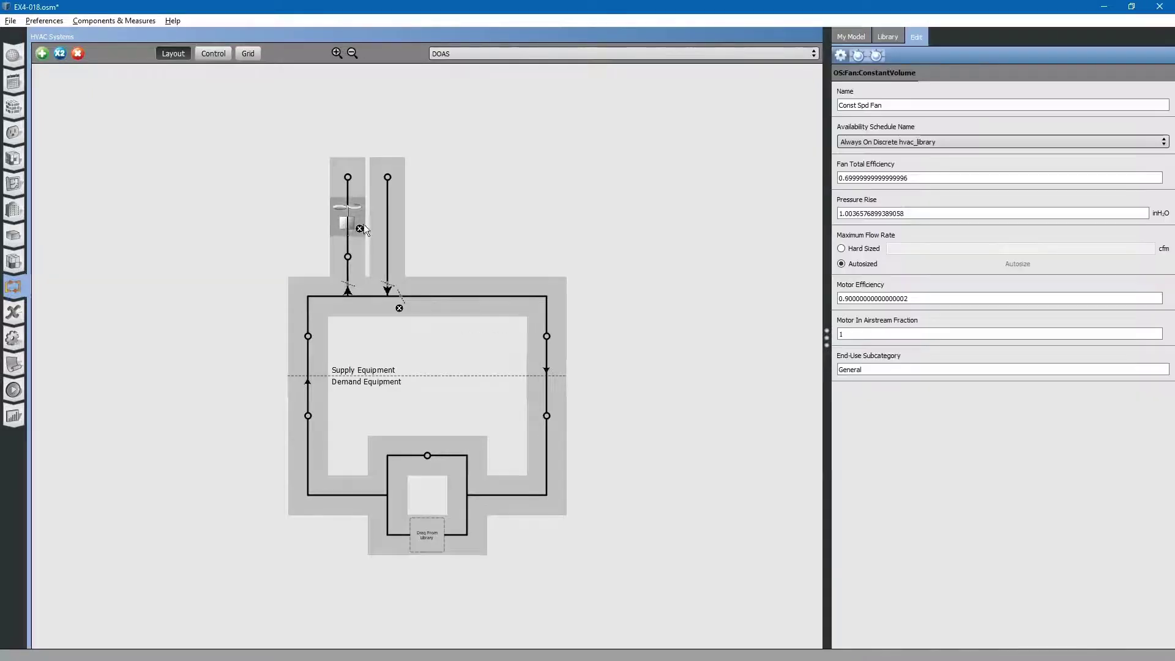
# Step: Name the new fan EF-02 after checking the HVAC floor plan
pyautogui.hotkey('alt', 'Tab')
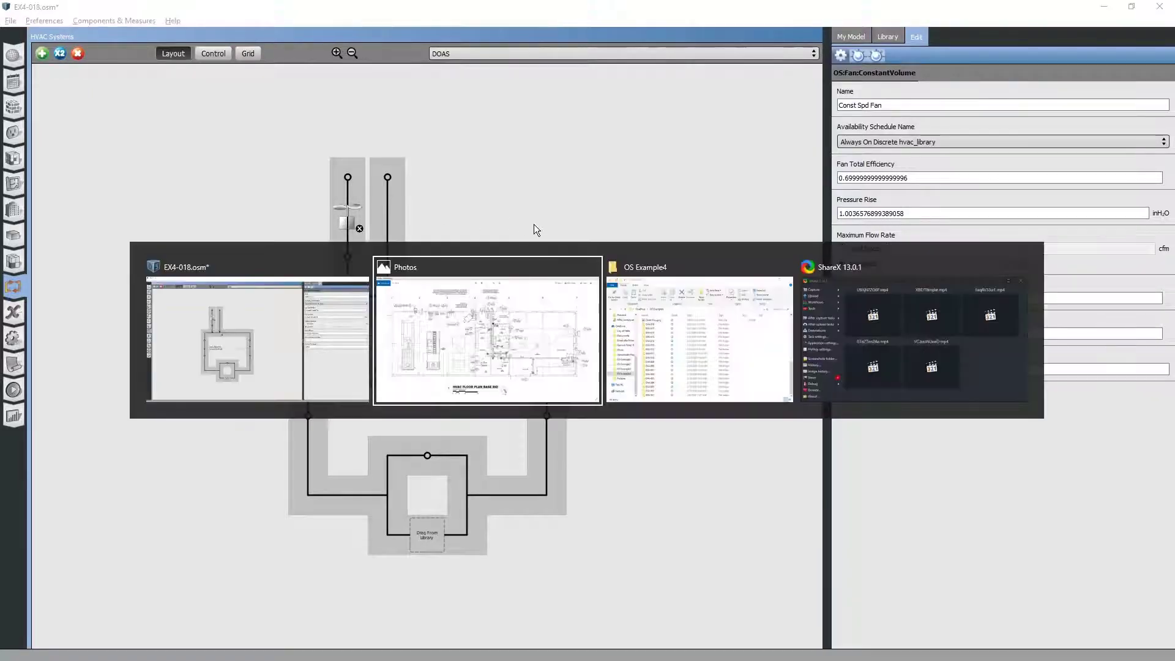
pyautogui.hotkey('alt', 'Tab')
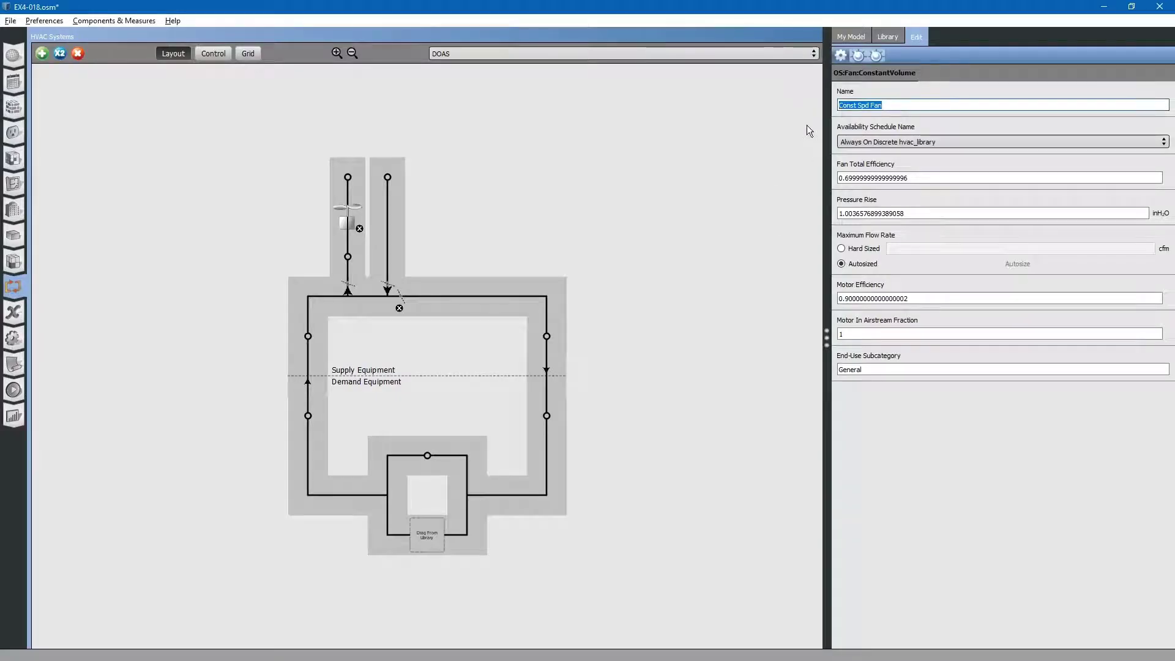
pyautogui.write('EF-02')
# Step: Place a second Const Spd Fan on the DOAS top supply branch and name it SF-01
pyautogui.click(885, 37)
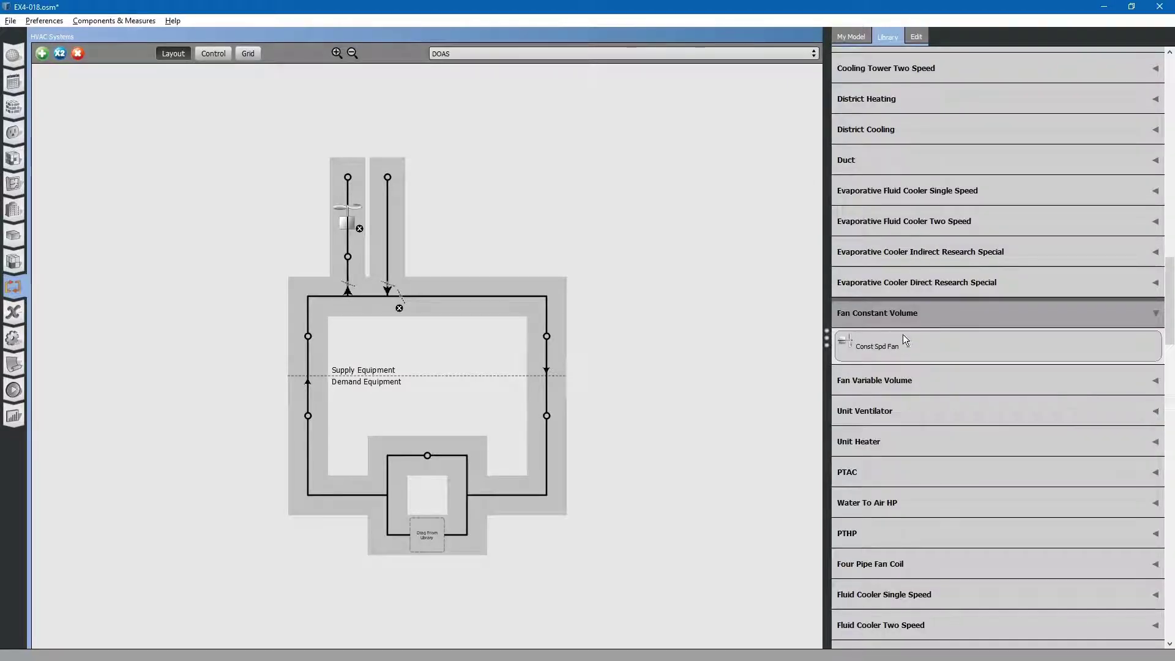
pyautogui.moveTo(881, 345); pyautogui.dragTo(513, 328)
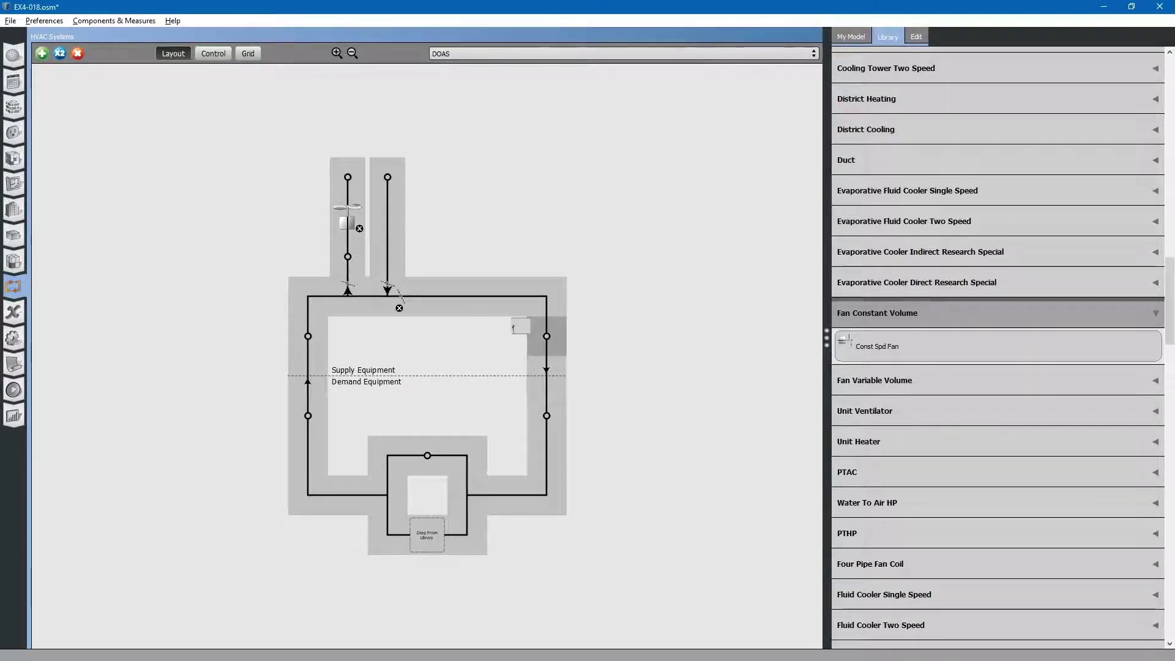
pyautogui.moveTo(547, 334); pyautogui.dragTo(548, 335)
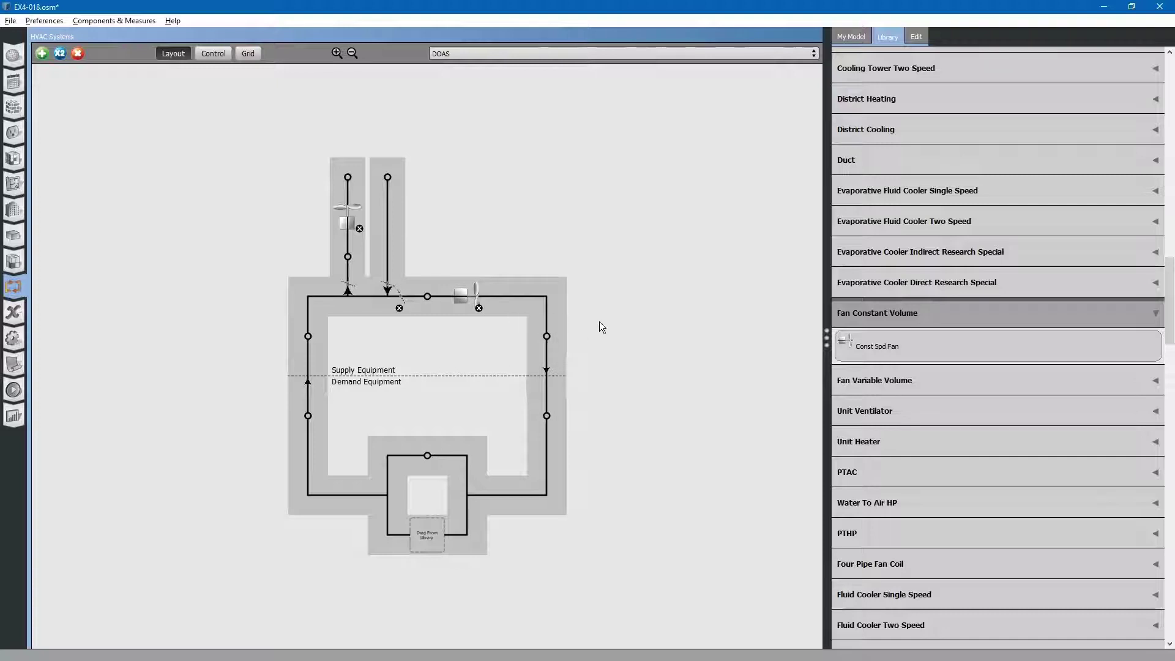
pyautogui.click(460, 304)
pyautogui.moveTo(884, 106); pyautogui.dragTo(830, 107)
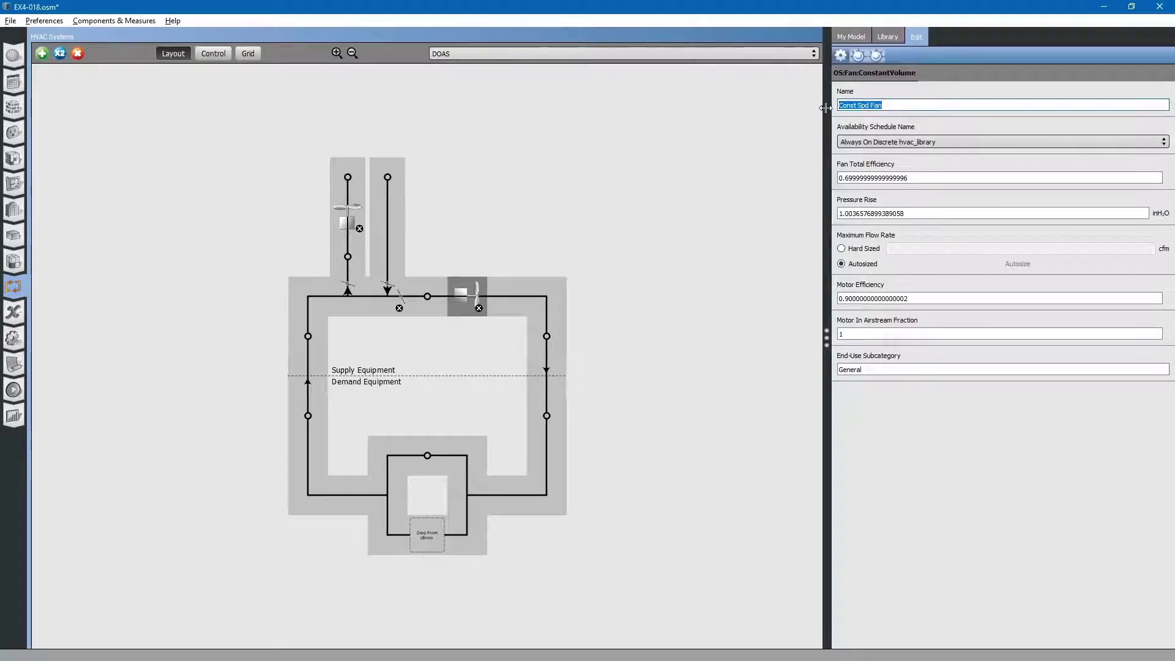
pyautogui.write('SF-01')
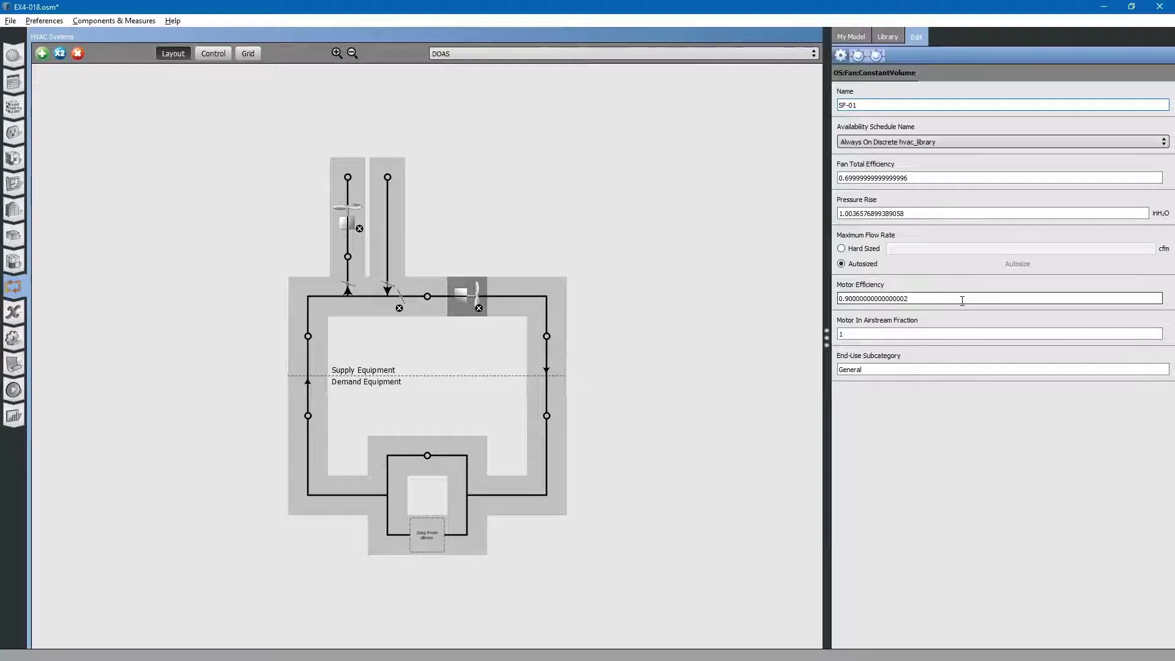
pyautogui.hotkey('alt', 'Tab')
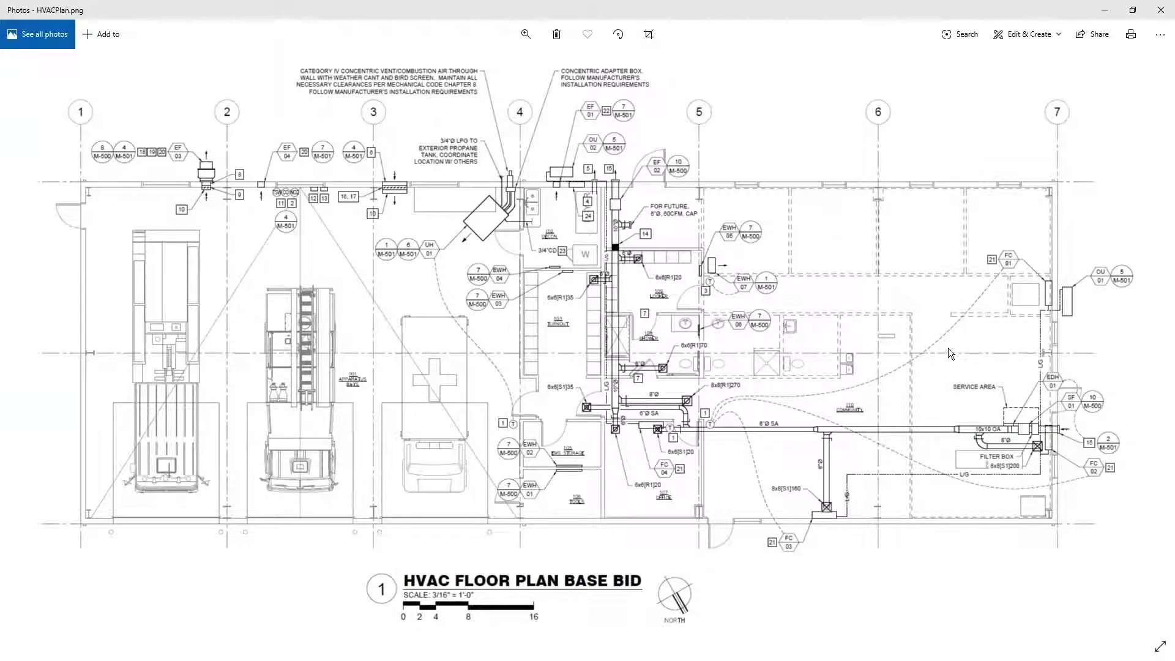
pyautogui.hotkey('alt', 'Tab')
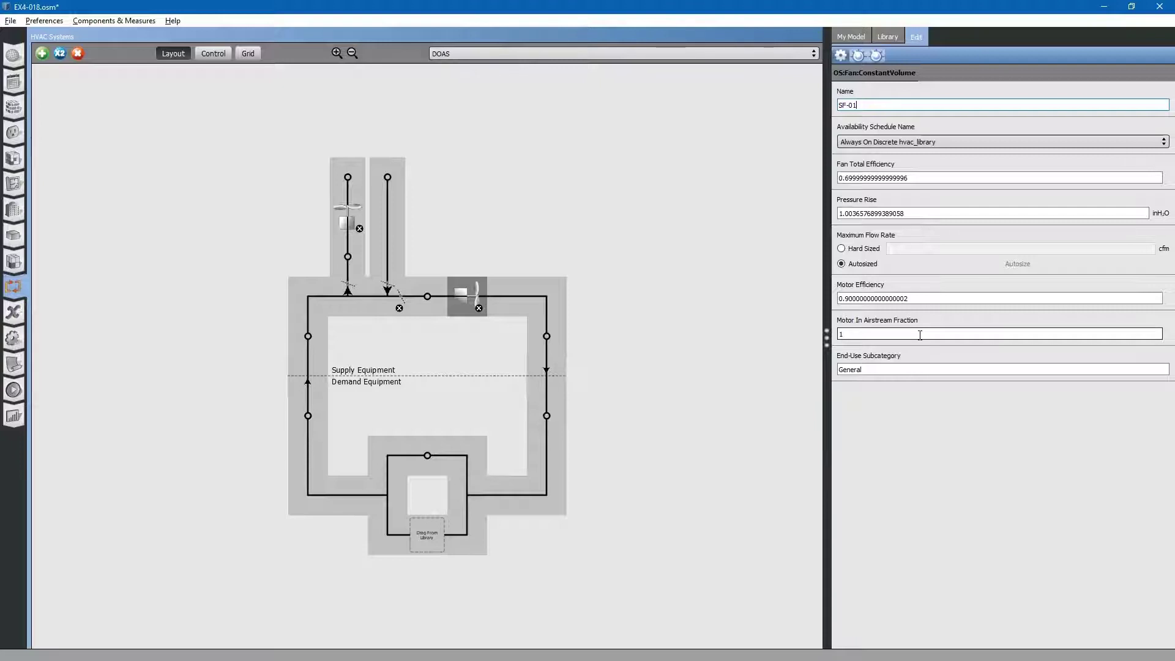
# Step: Add the Elec Htg Coil electric heating coil to the DOAS supply branch after fan SF-01
pyautogui.click(889, 37)
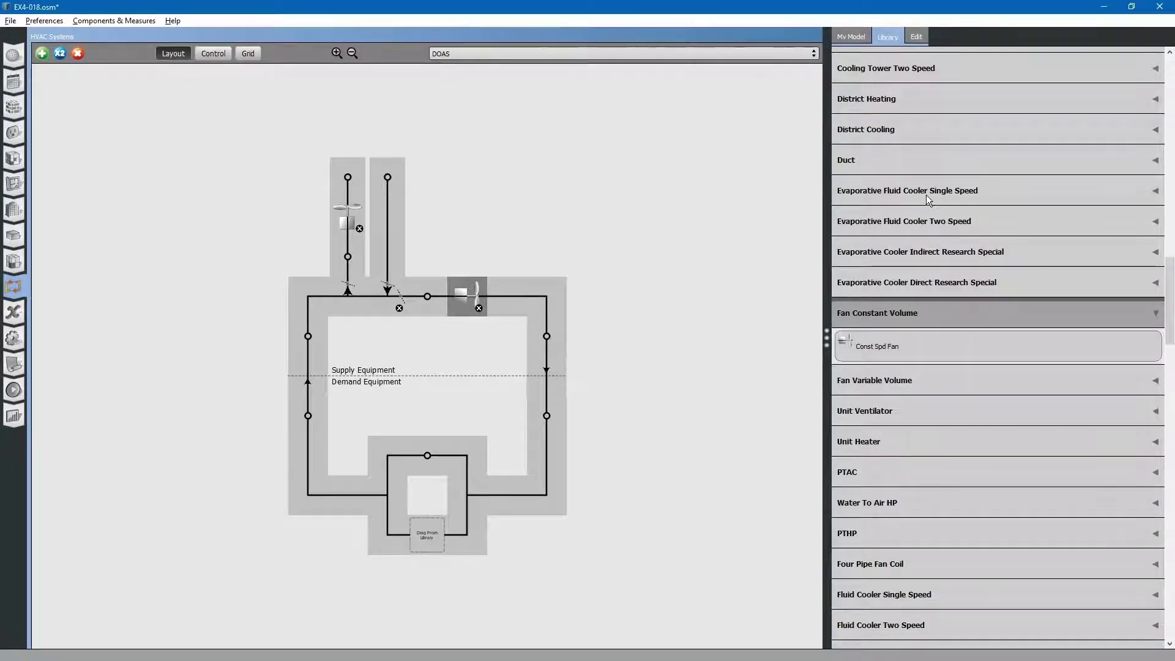
pyautogui.scroll(-3, 946, 423)
pyautogui.scroll(3, 946, 424)
pyautogui.scroll(5, 946, 423)
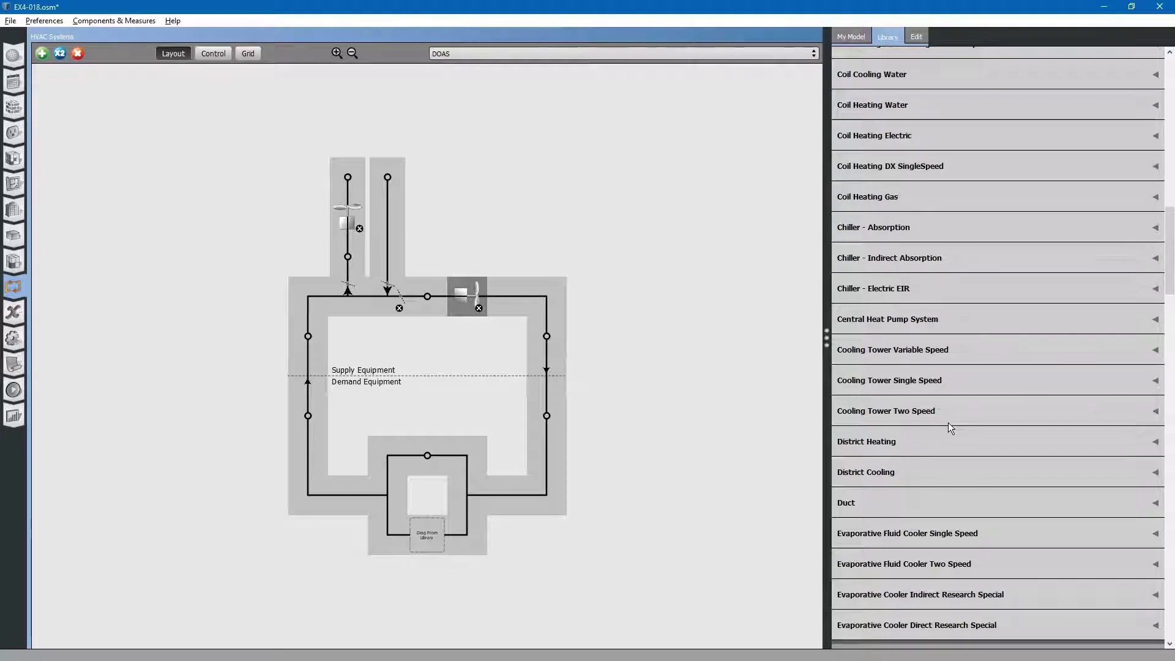
pyautogui.click(903, 138)
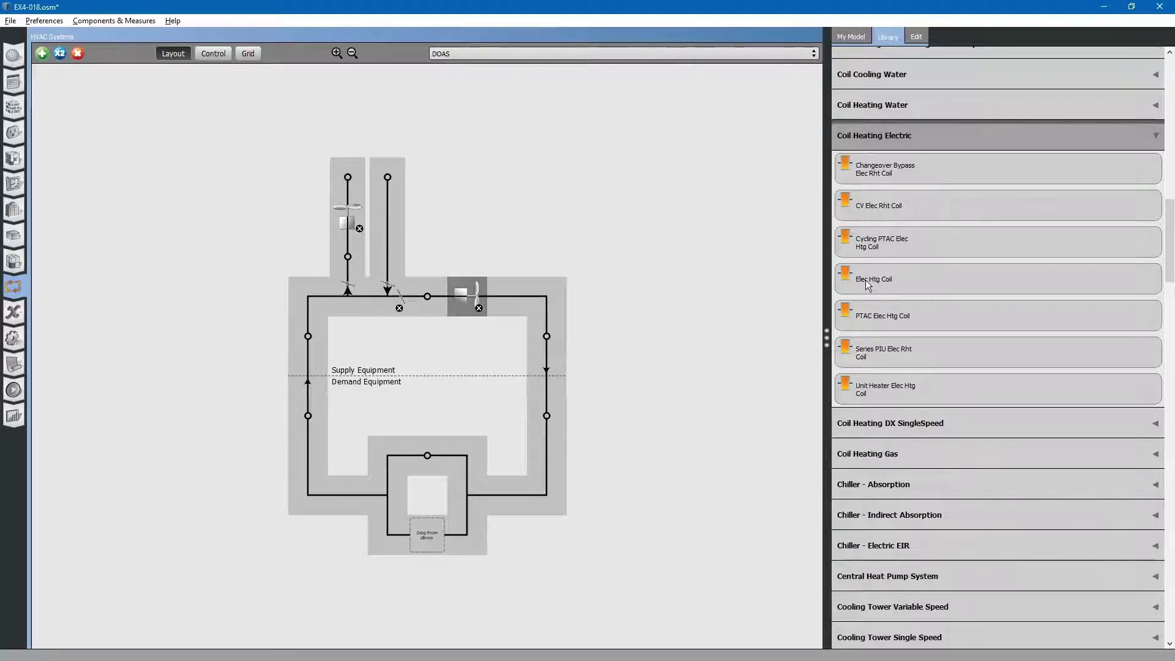
pyautogui.moveTo(865, 280); pyautogui.dragTo(551, 337)
pyautogui.click(527, 294)
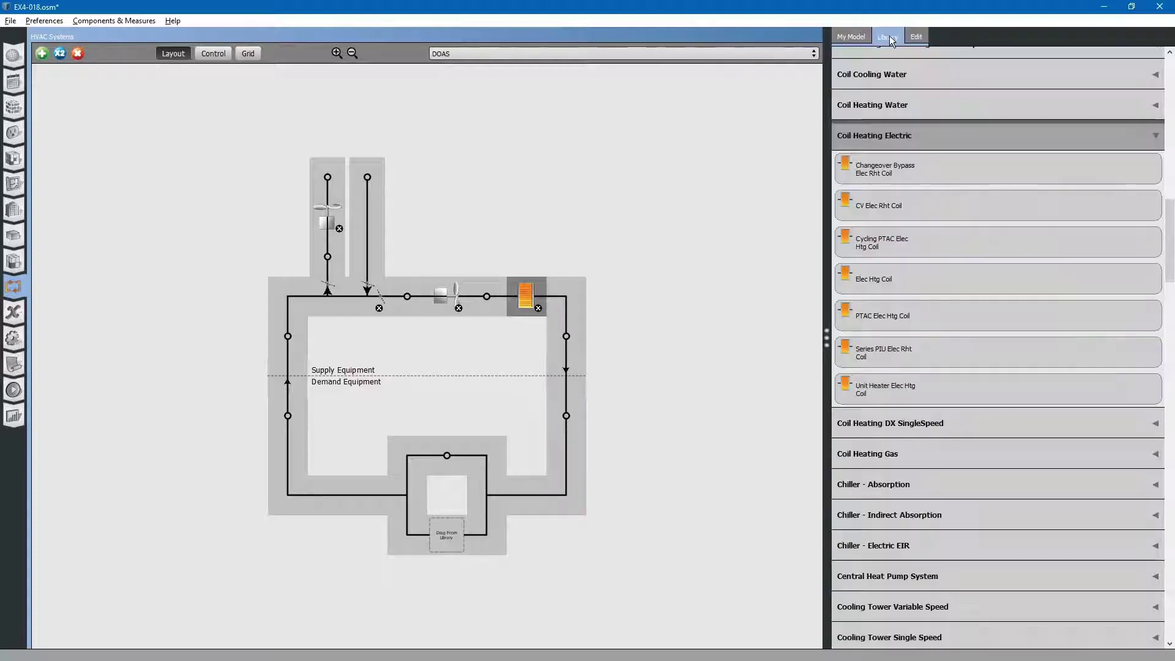
pyautogui.click(920, 138)
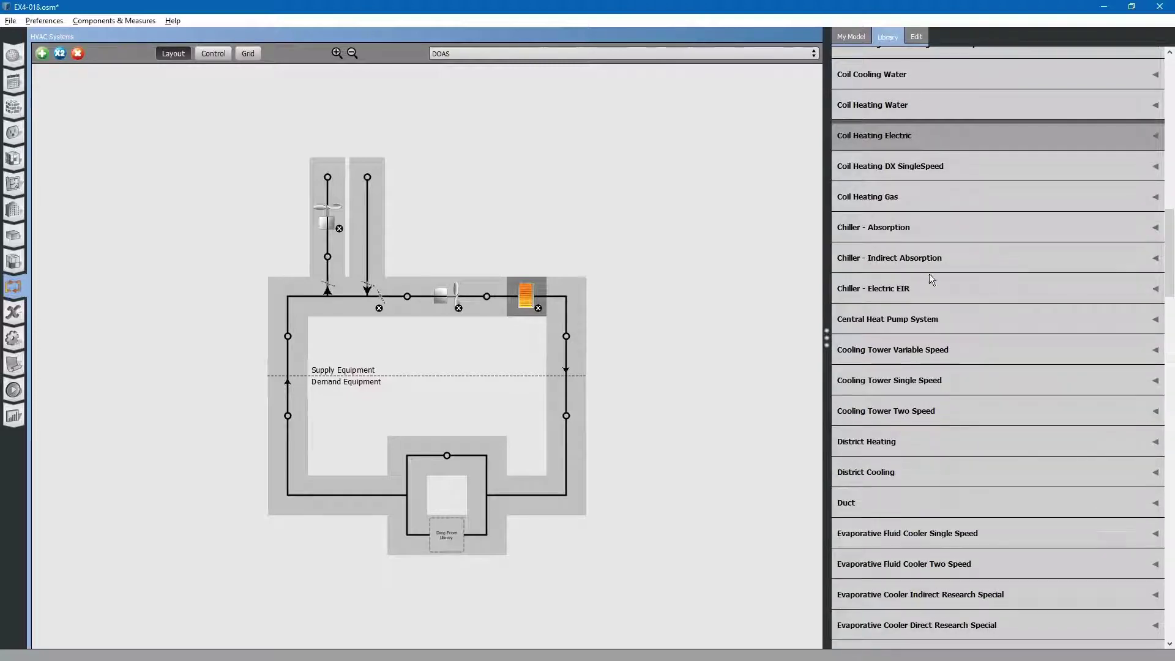
# Step: Place a Follow System Node Temperature setpoint manager on supply outlet Node 42
pyautogui.scroll(-20, 938, 311)
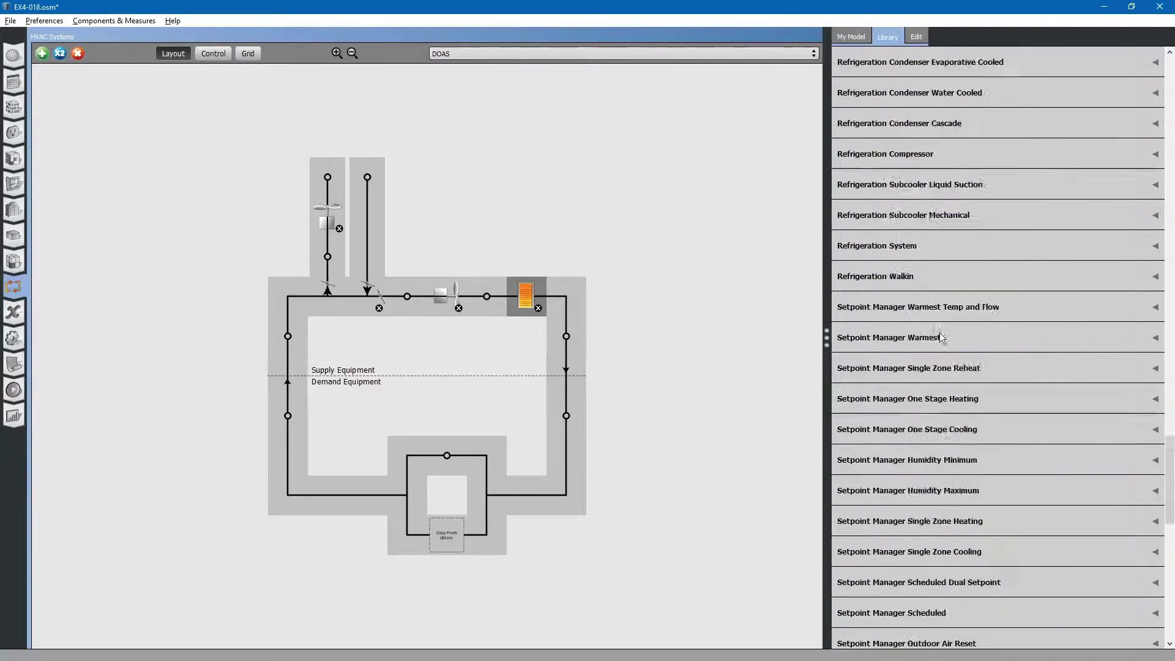
pyautogui.scroll(5, 939, 336)
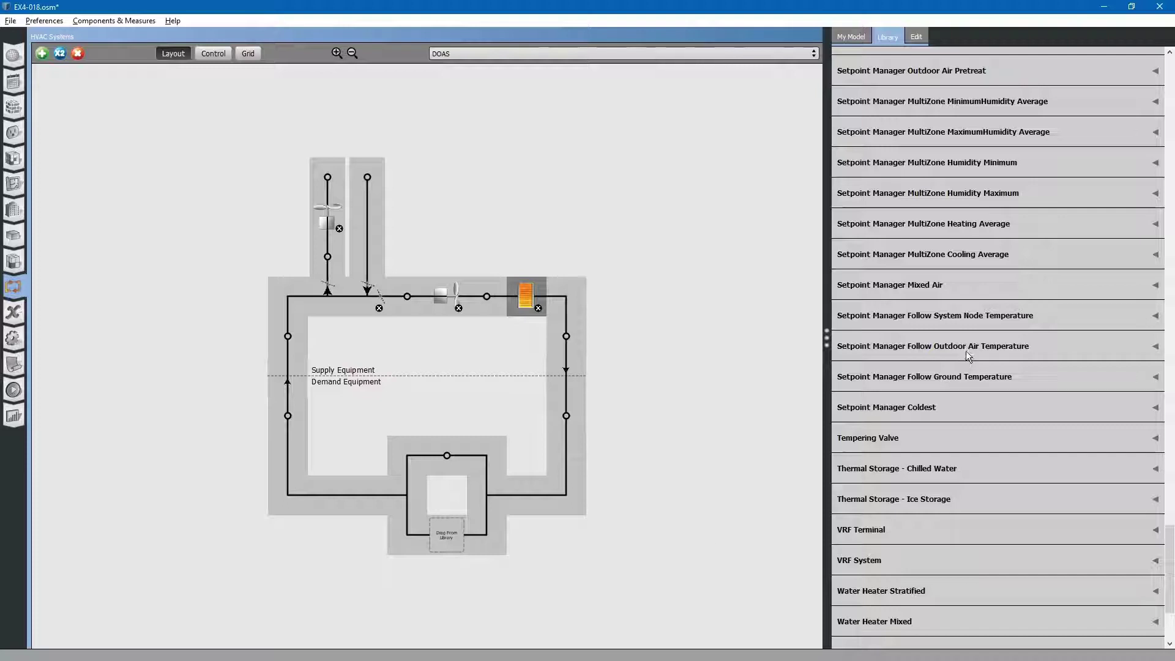
pyautogui.click(952, 315)
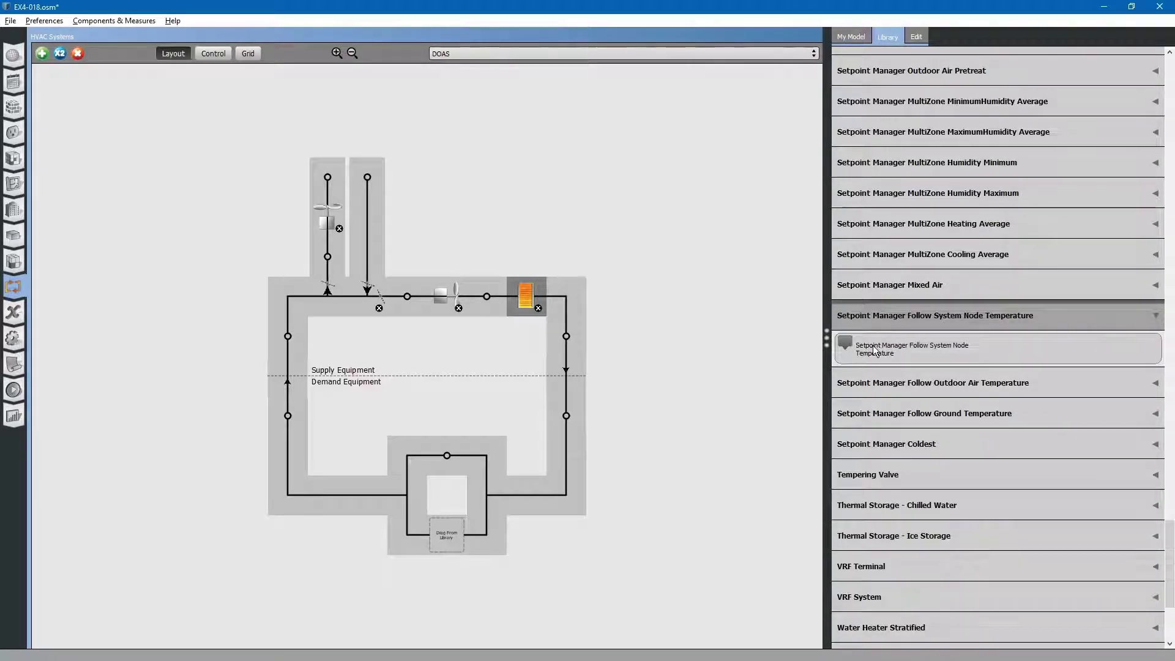
pyautogui.moveTo(875, 350); pyautogui.dragTo(566, 337)
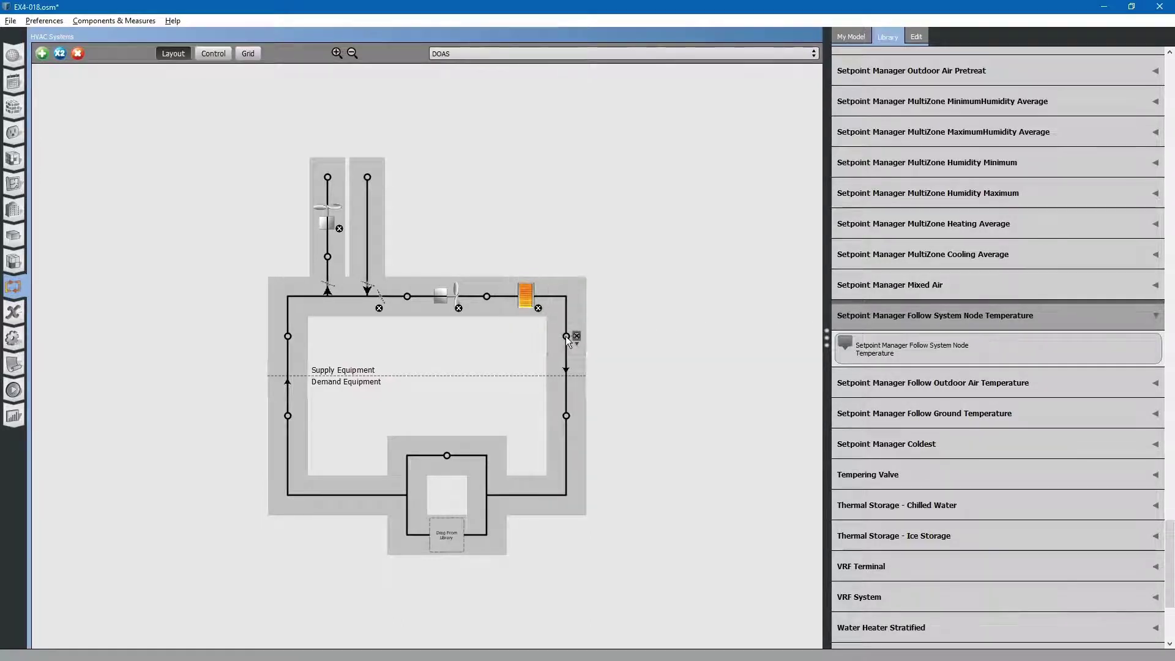
pyautogui.click(566, 336)
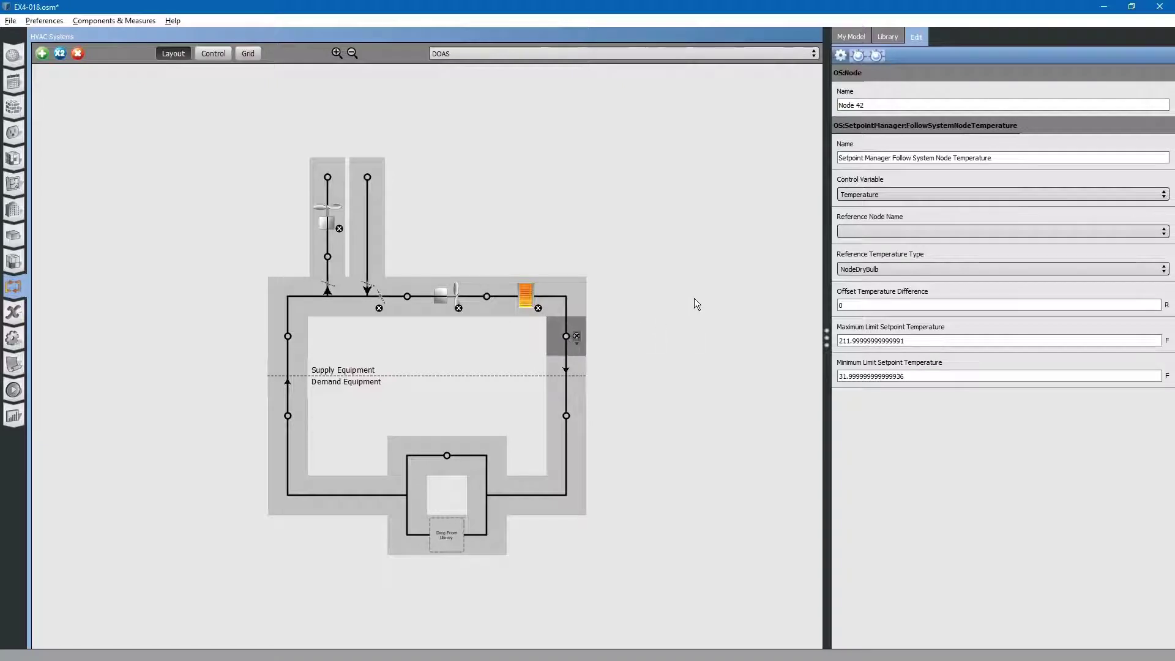
# Step: Set the outlet setpoint manager's reference node to Node 60
pyautogui.click(487, 294)
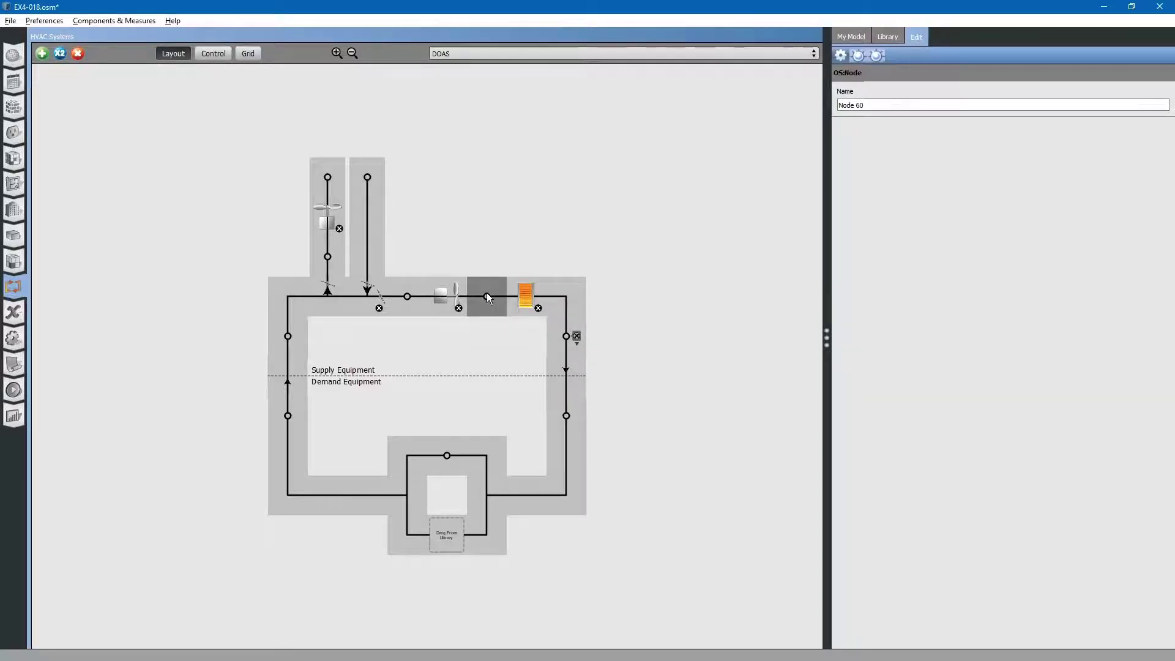
pyautogui.click(565, 336)
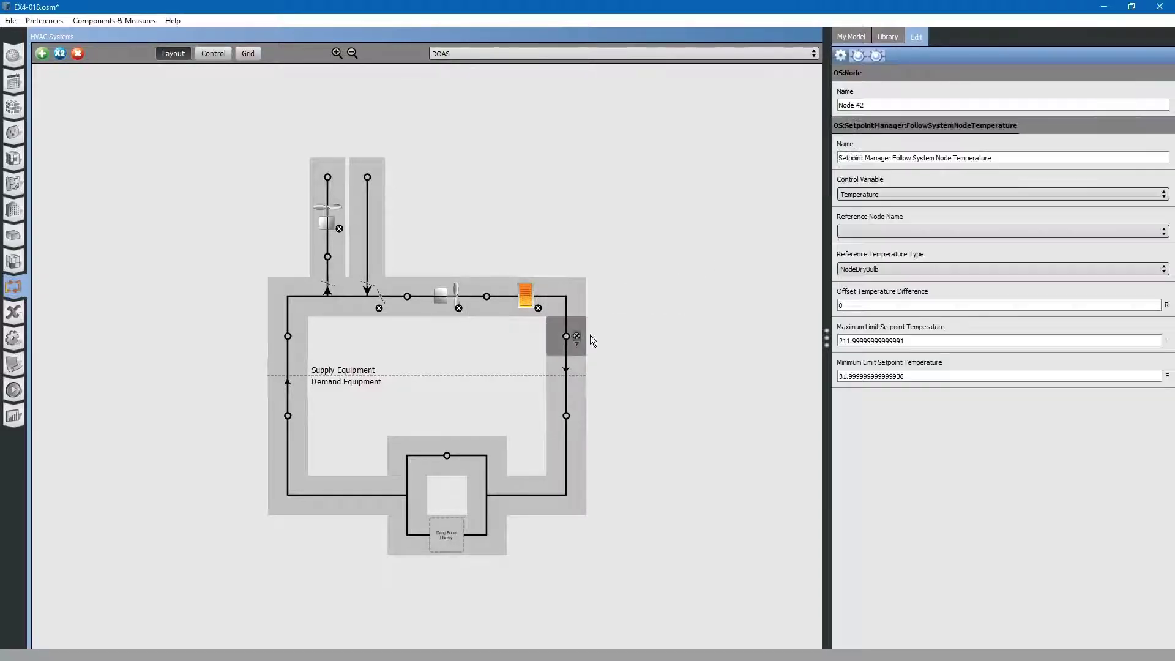
pyautogui.click(858, 232)
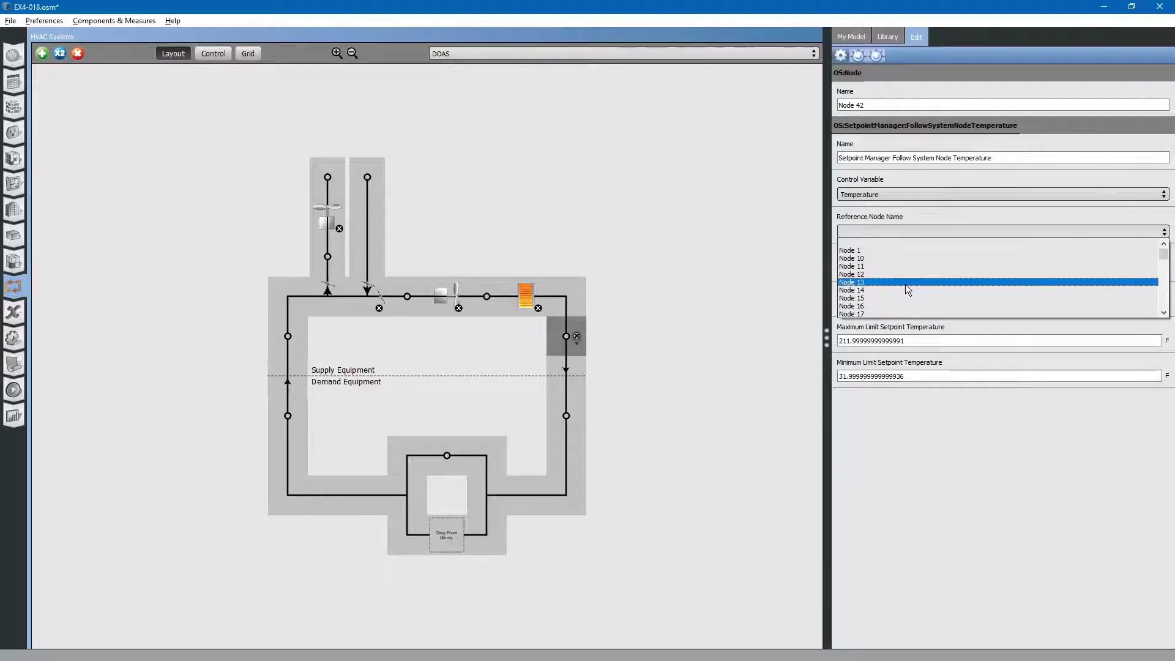
pyautogui.scroll(-2, 905, 284)
pyautogui.scroll(-13, 909, 289)
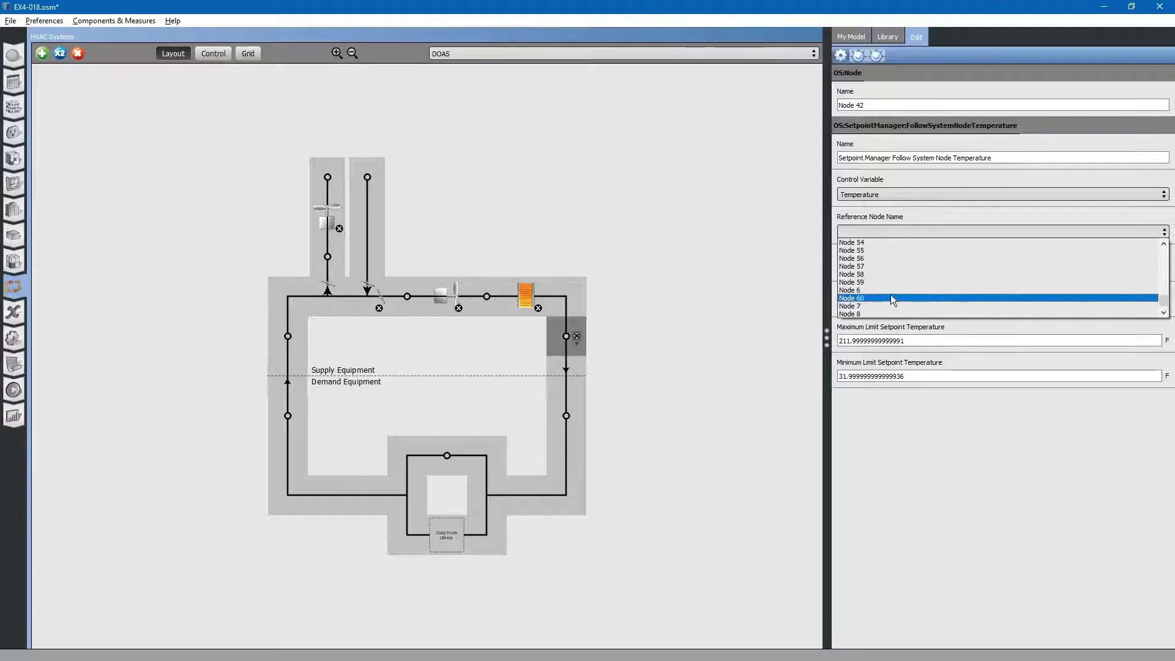
pyautogui.click(890, 296)
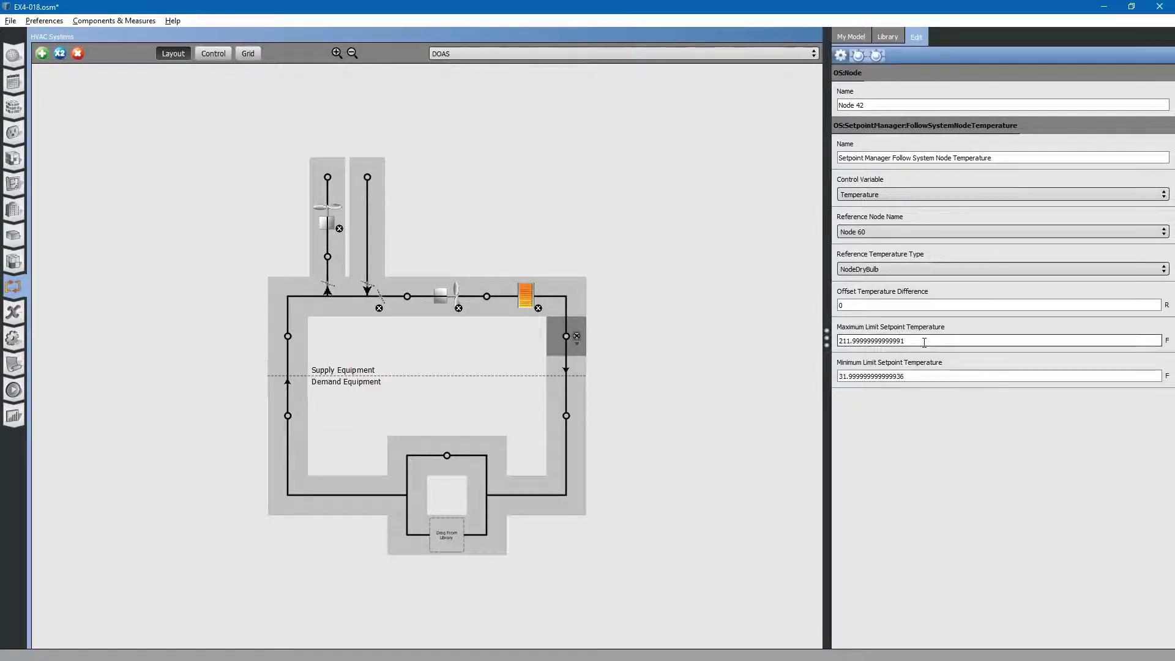
# Step: Set the maximum and minimum limit setpoint temperatures both to 67 F
pyautogui.moveTo(923, 343); pyautogui.dragTo(795, 346)
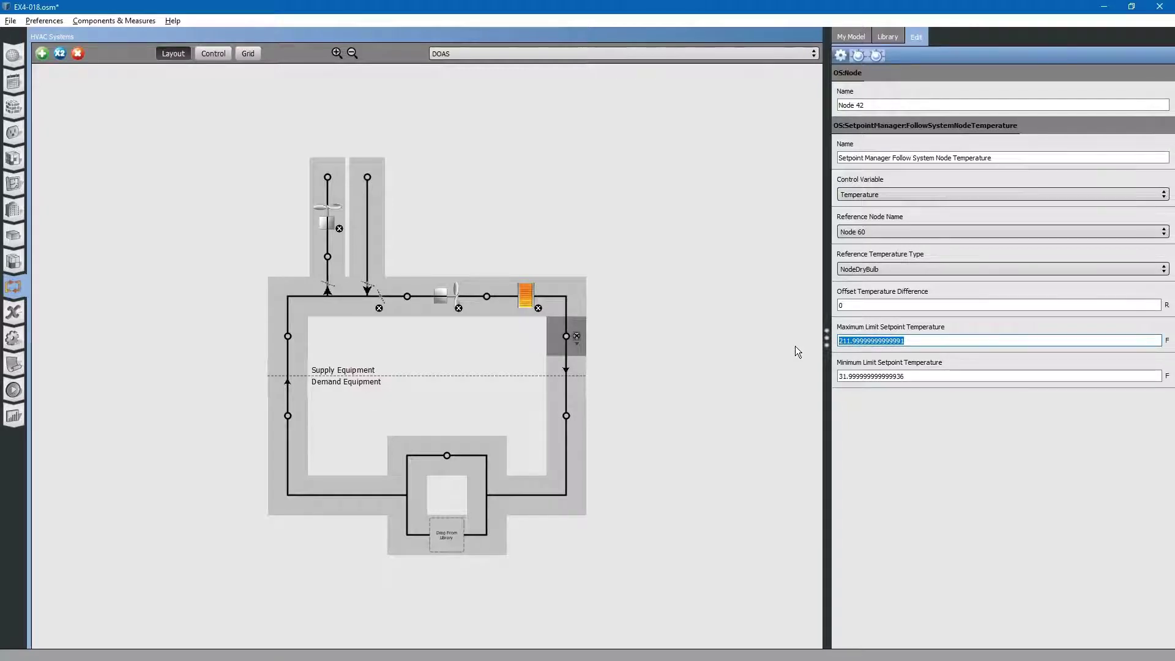
pyautogui.write('67')
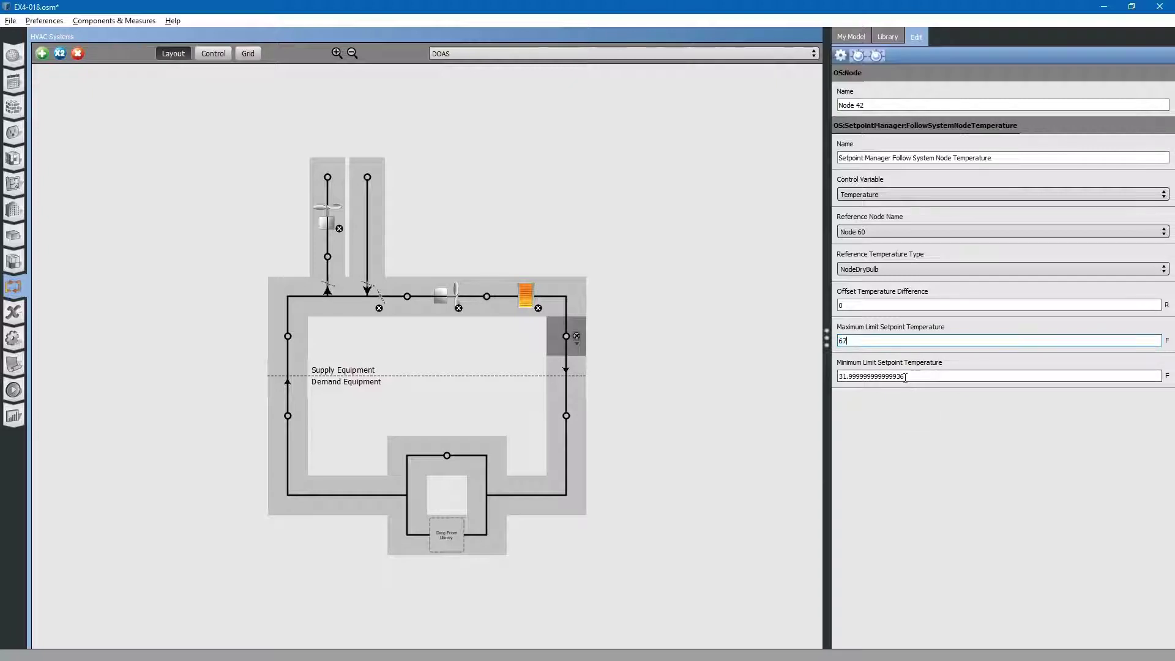
pyautogui.moveTo(918, 375); pyautogui.dragTo(789, 383)
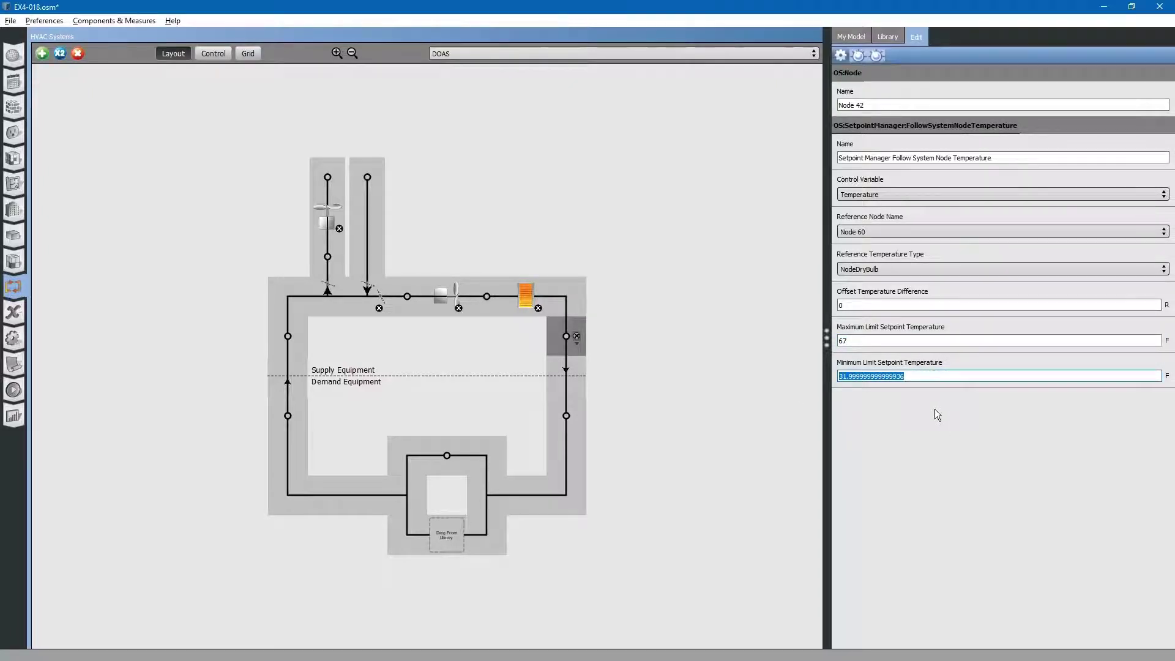
pyautogui.click(925, 376)
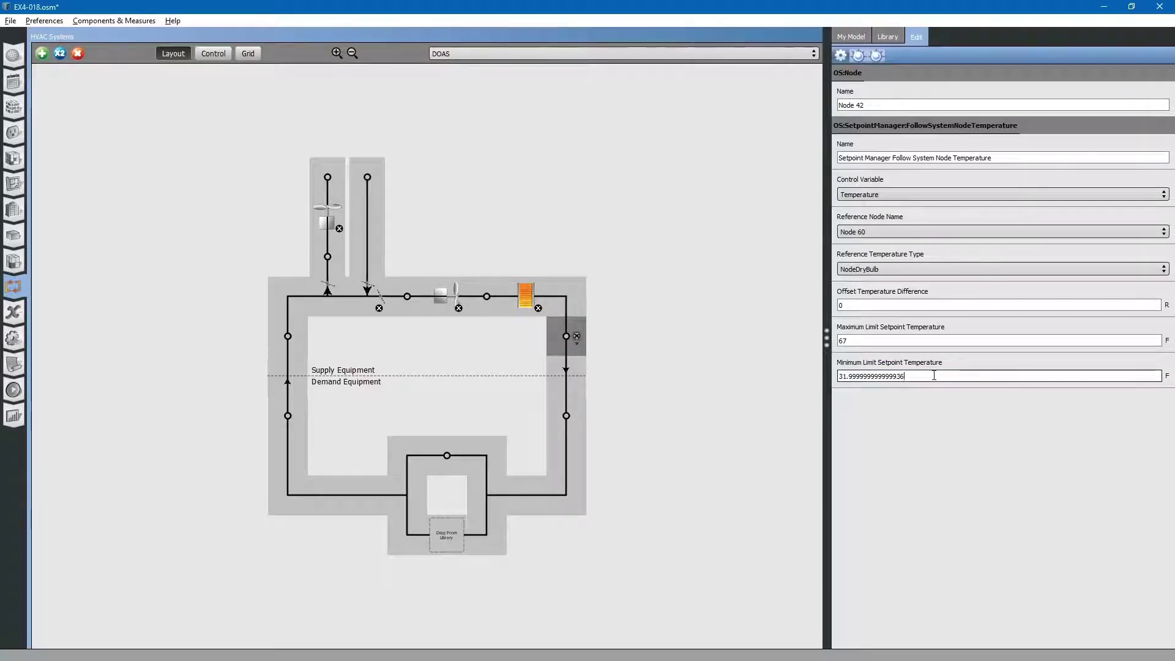
pyautogui.moveTo(934, 376); pyautogui.dragTo(839, 406)
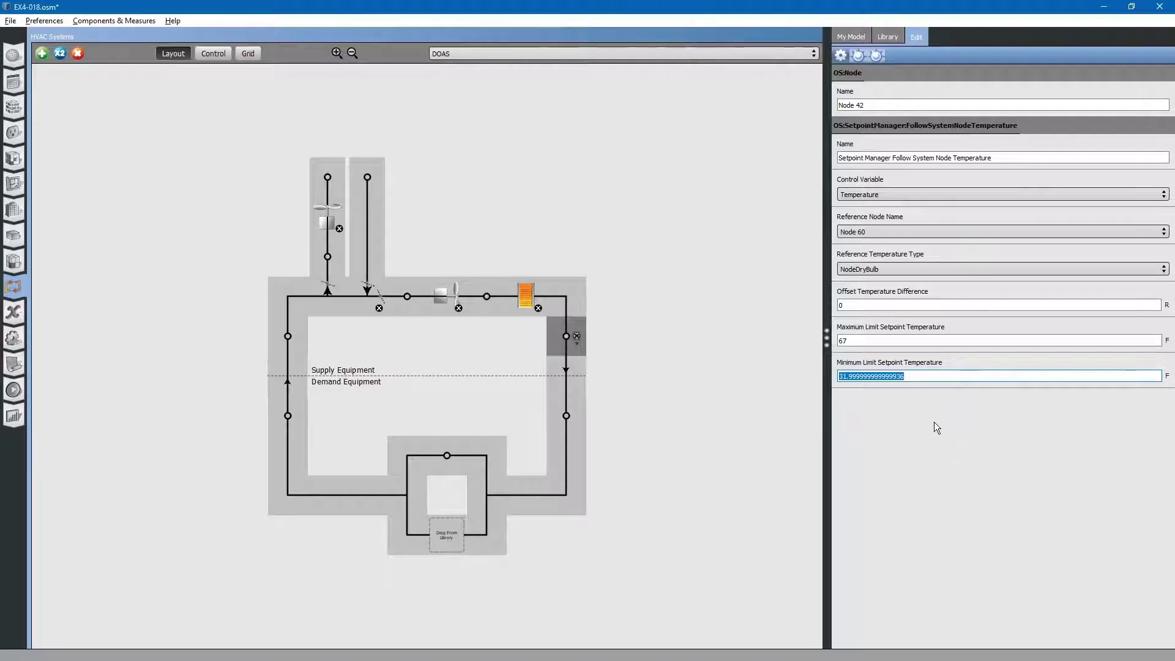
pyautogui.write('67')
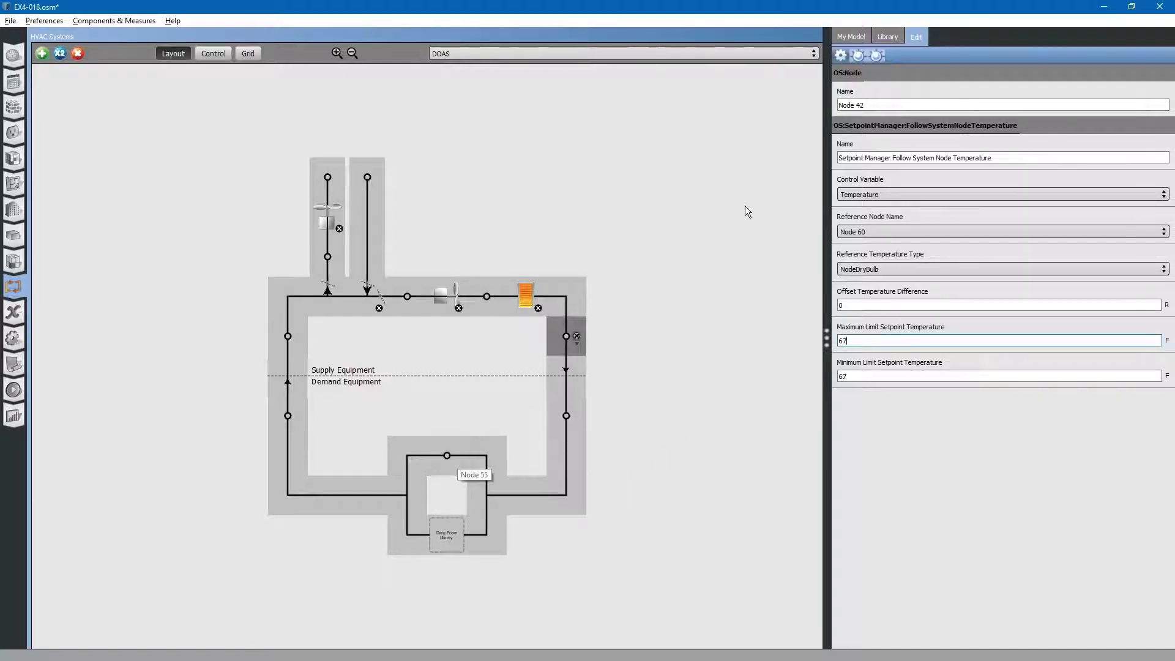
# Step: Add a Diffuser (constant volume, no reheat) air terminal to the DOAS demand side
pyautogui.click(890, 36)
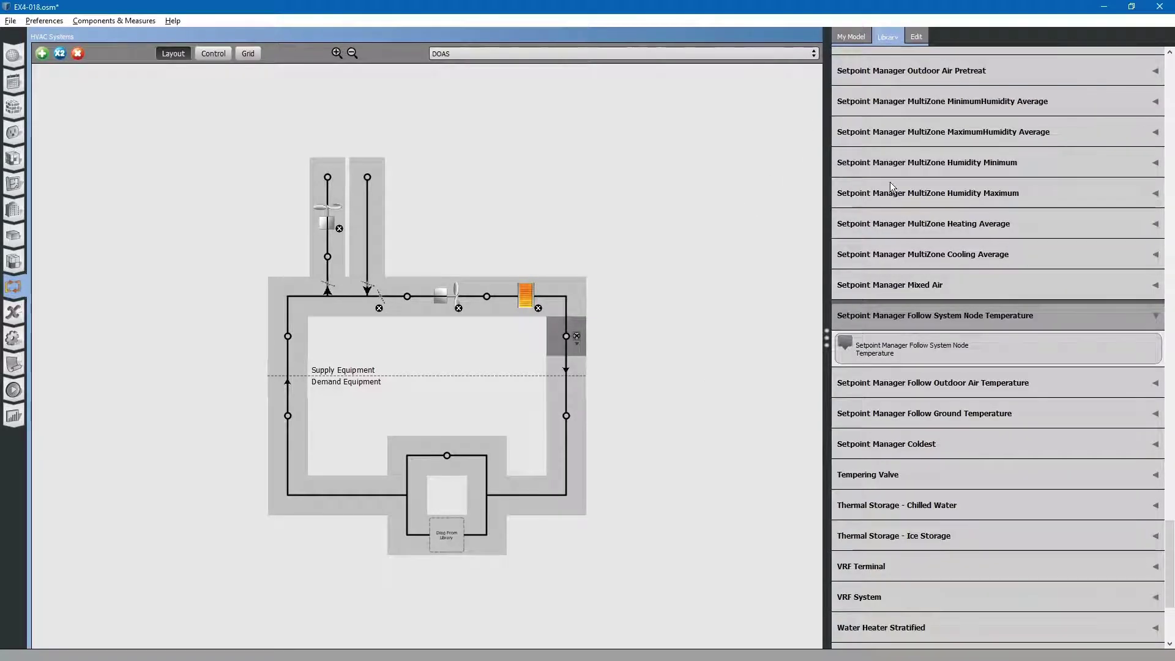
pyautogui.scroll(15, 943, 263)
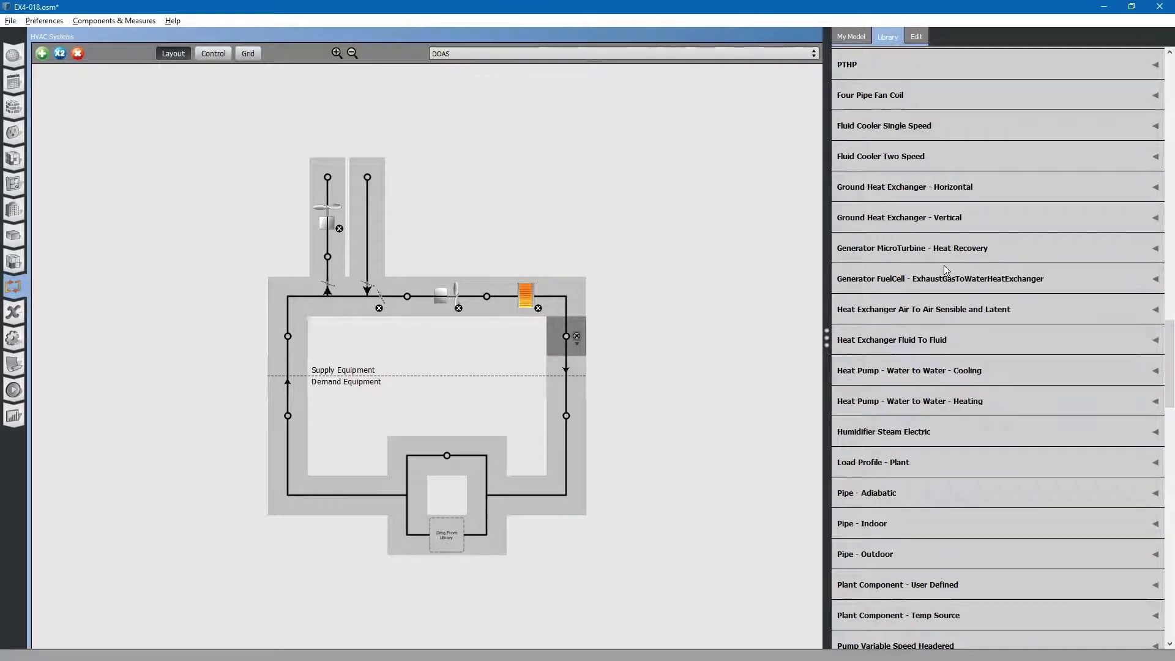
pyautogui.scroll(10, 966, 331)
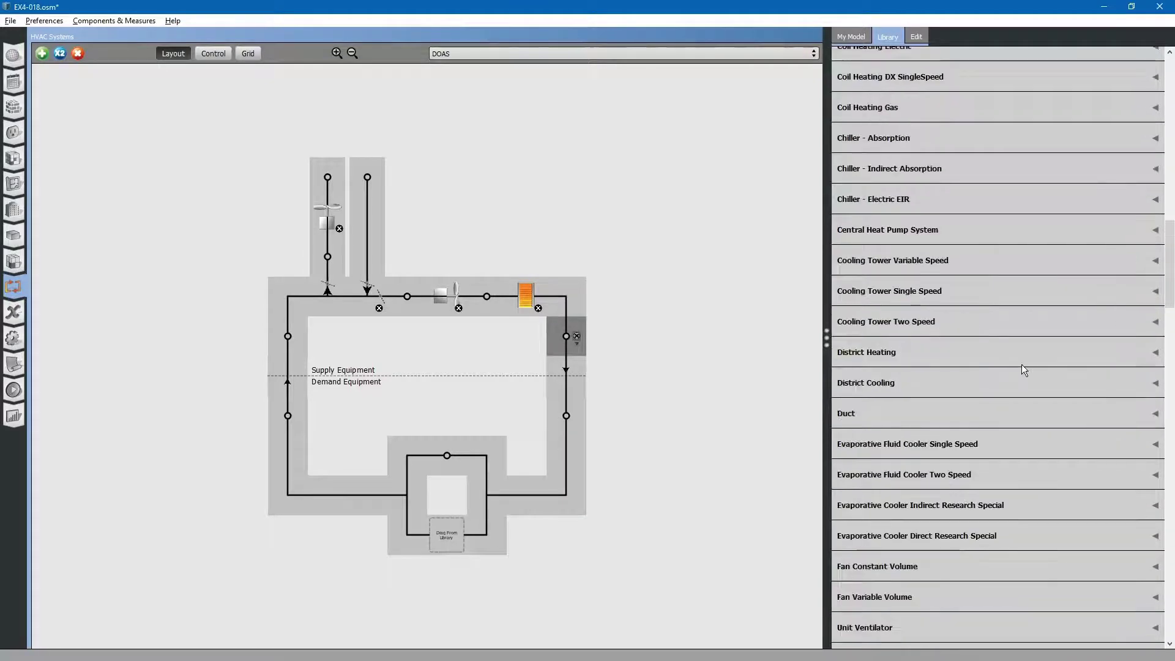
pyautogui.scroll(10, 1021, 364)
pyautogui.scroll(2, 1016, 343)
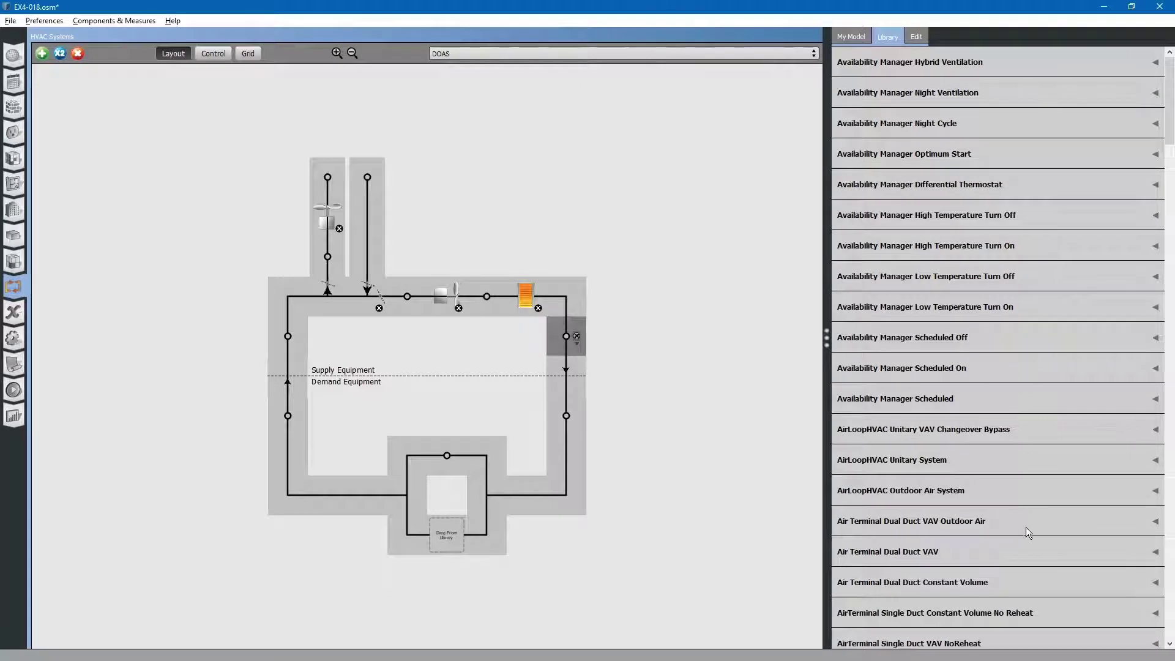
pyautogui.scroll(-3, 1025, 527)
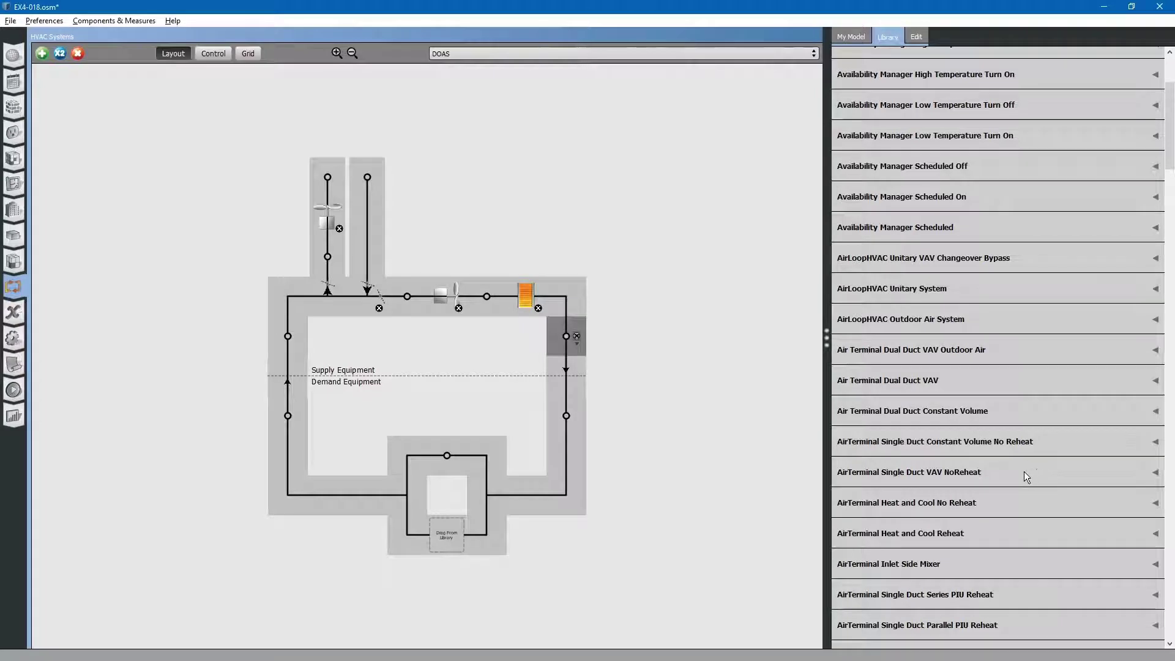
pyautogui.click(935, 443)
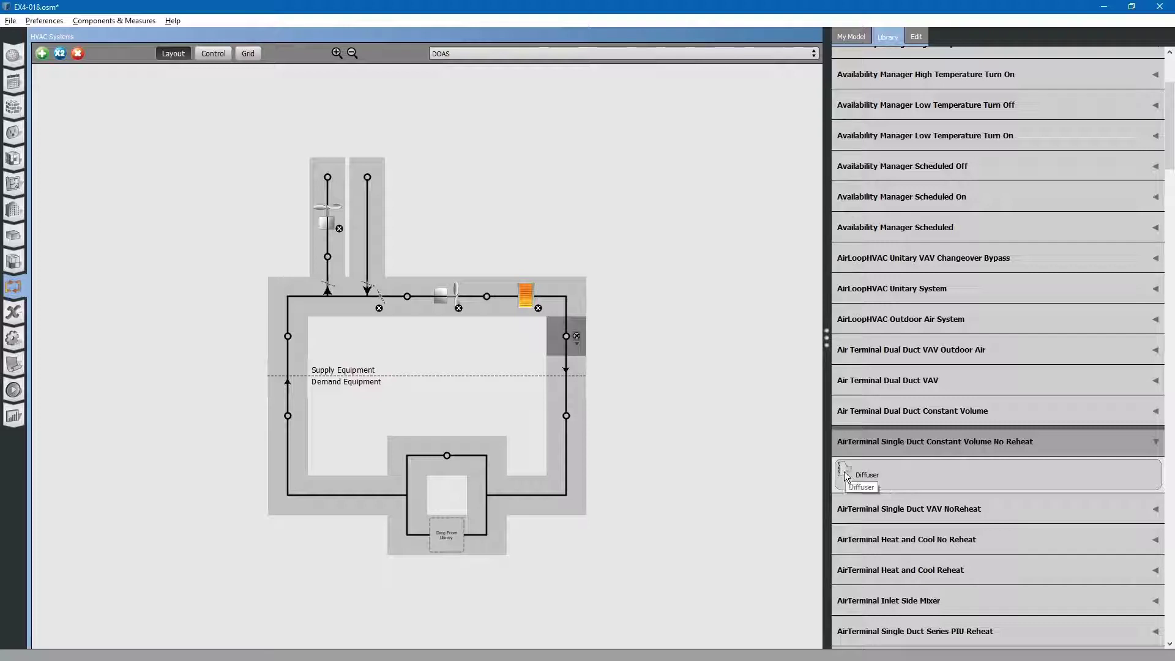
pyautogui.moveTo(846, 472); pyautogui.dragTo(446, 455)
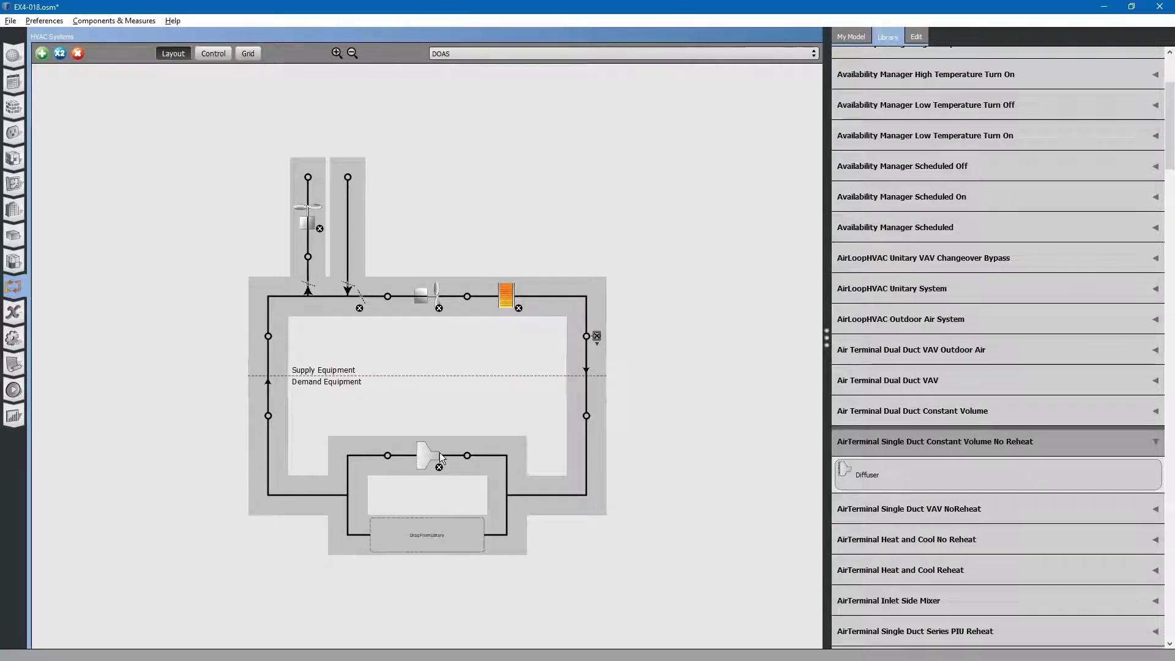
# Step: Connect zones TZ-103, TZ-107, TZ-108/109 and TZ-110 to the DOAS demand-side splitter
pyautogui.click(507, 475)
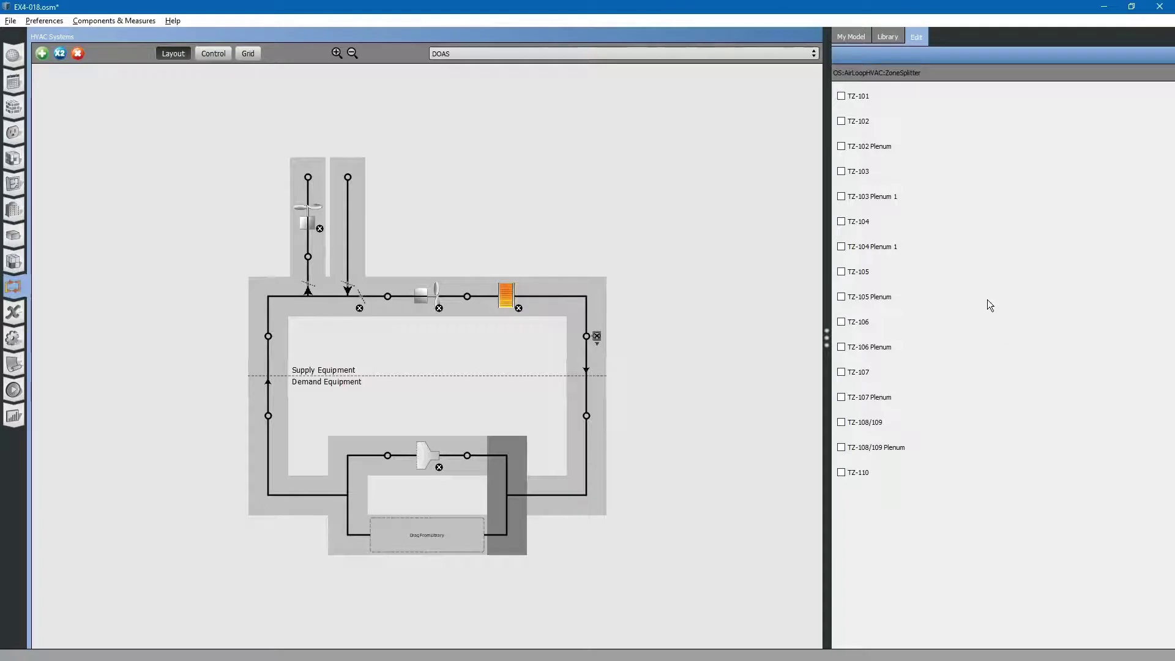
pyautogui.click(842, 171)
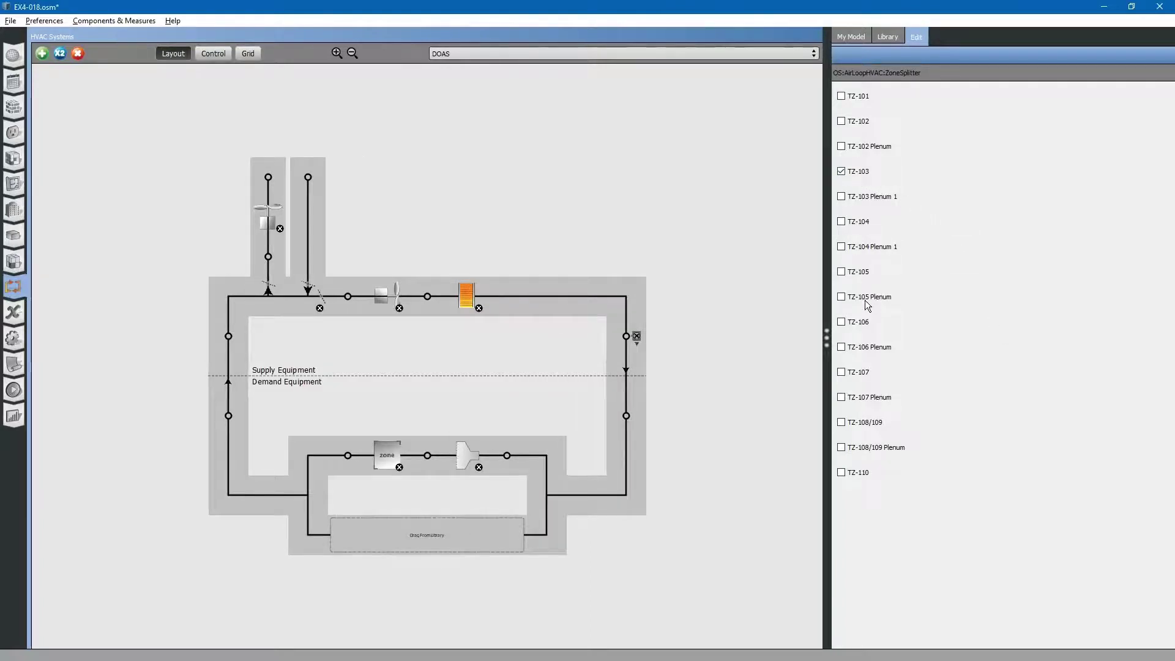
pyautogui.click(841, 372)
pyautogui.click(842, 422)
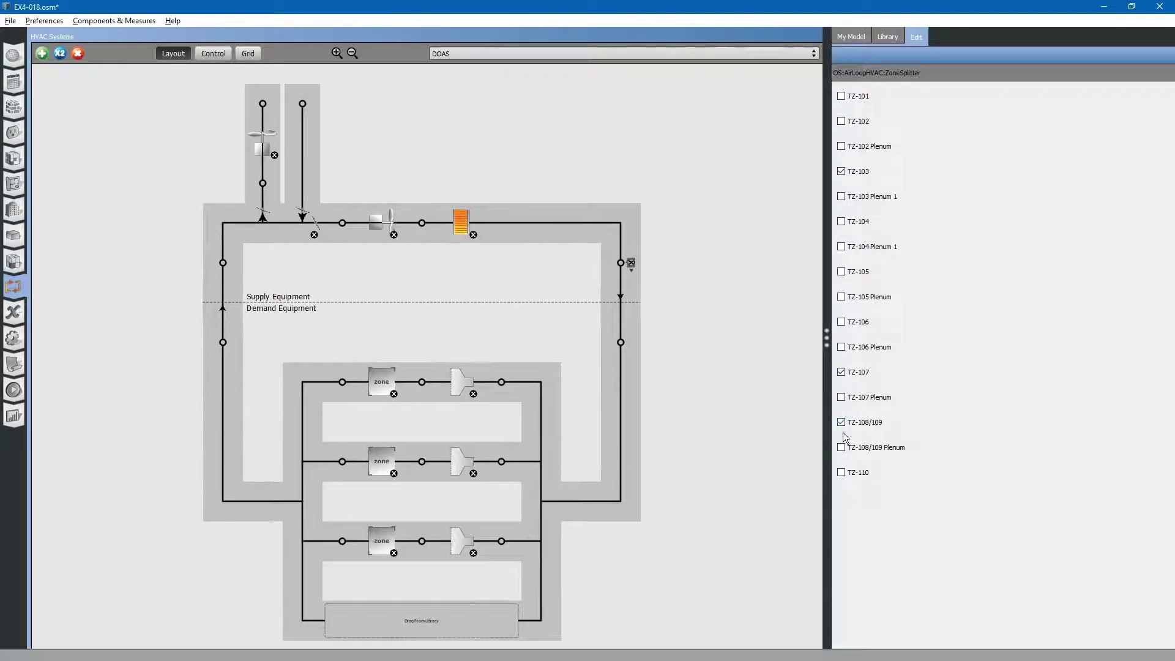
pyautogui.click(842, 473)
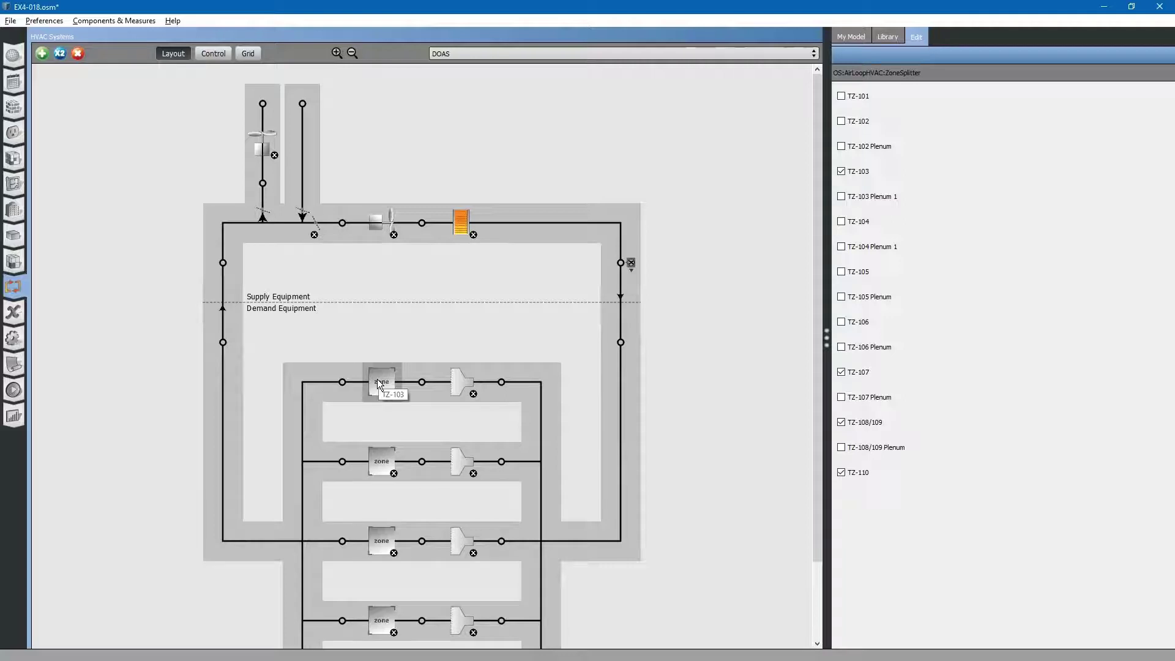
# Step: Set TZ-103's Account for Dedicated Outdoor Air System to Yes
pyautogui.click(380, 383)
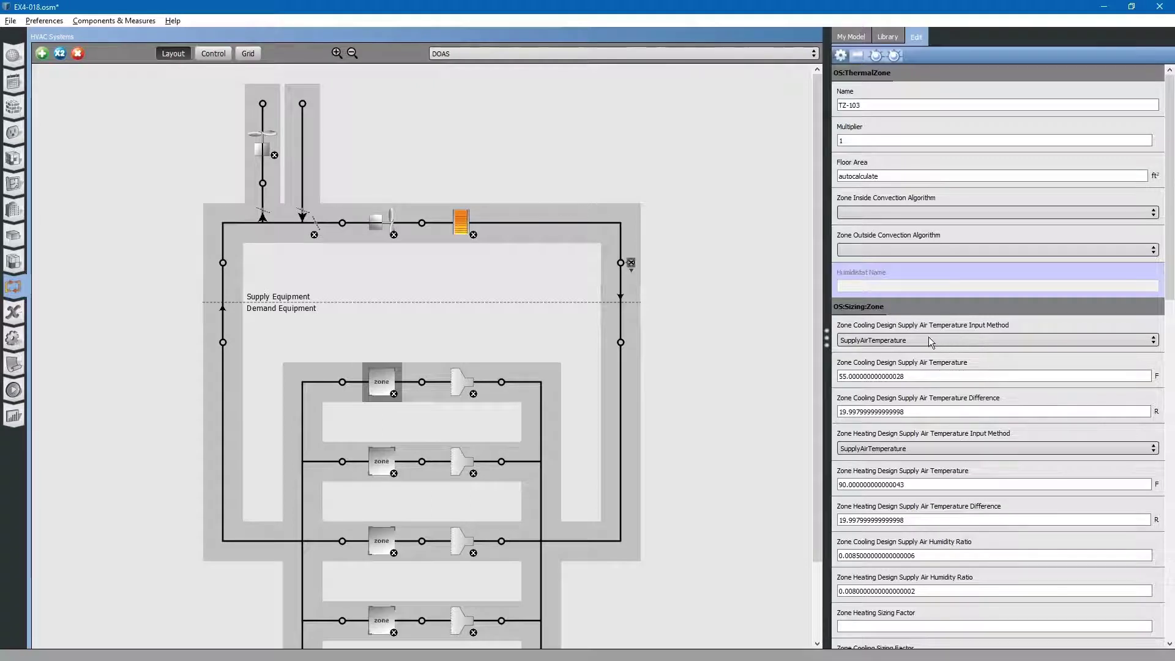
pyautogui.scroll(-3, 945, 354)
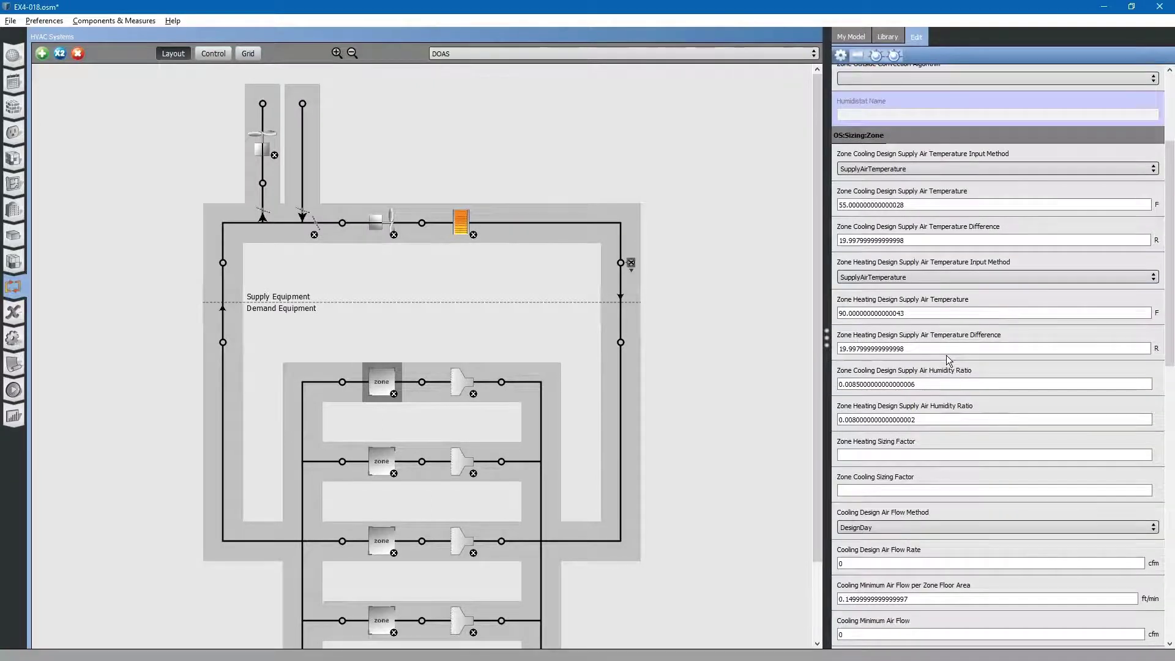
pyautogui.scroll(-12, 948, 360)
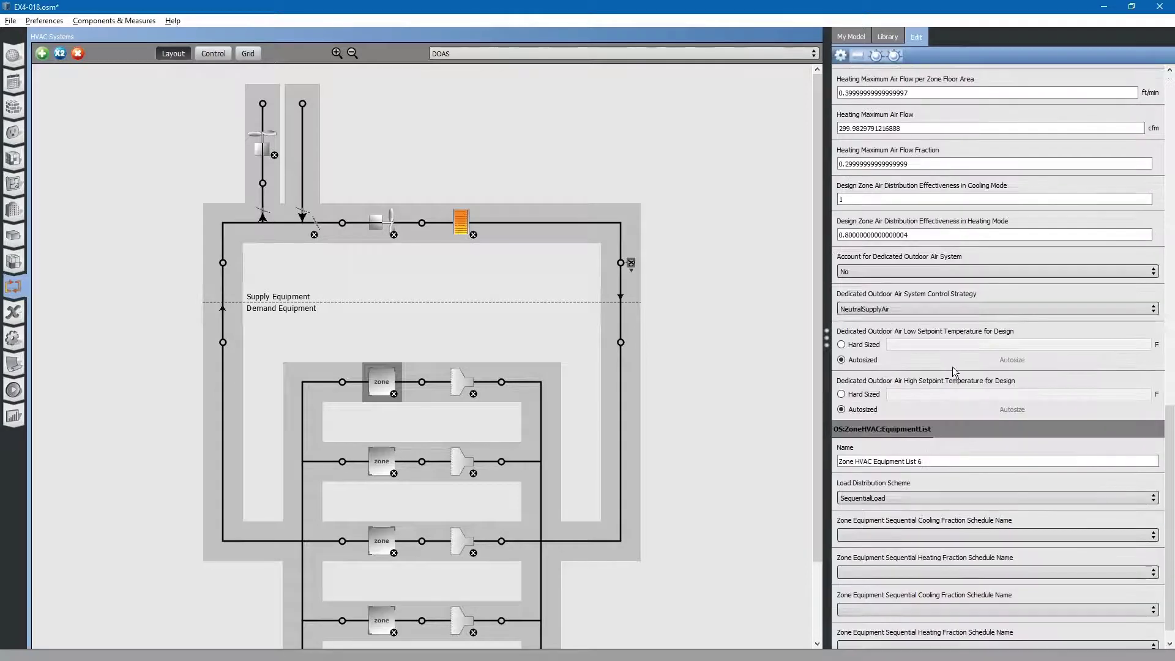
pyautogui.click(889, 270)
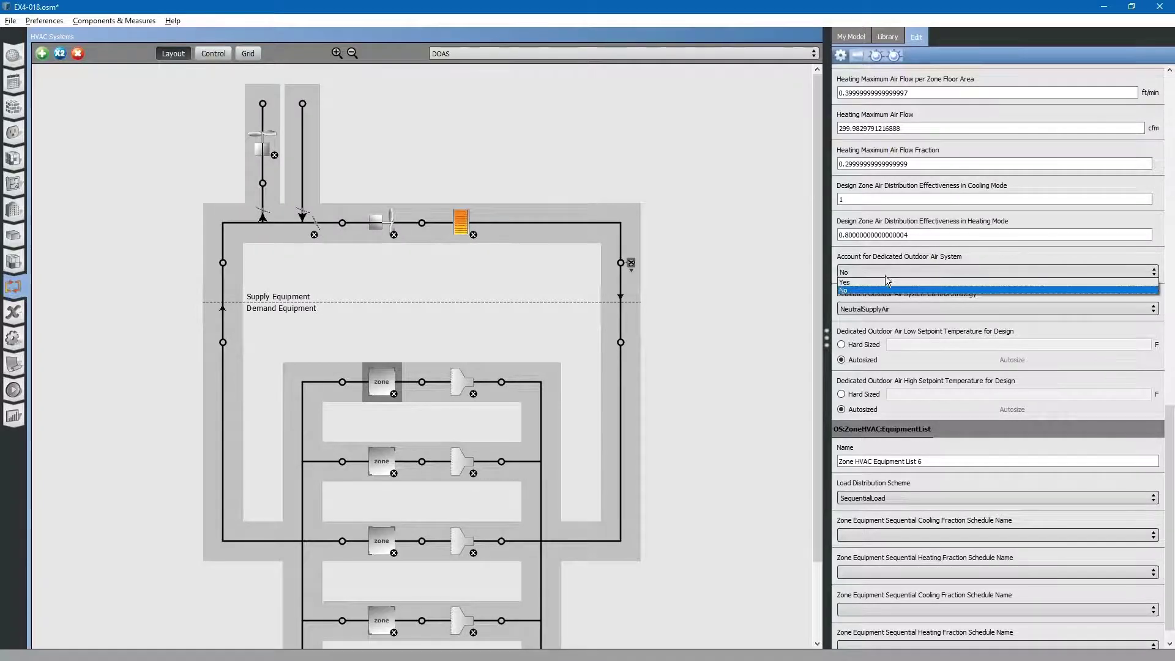
pyautogui.click(879, 282)
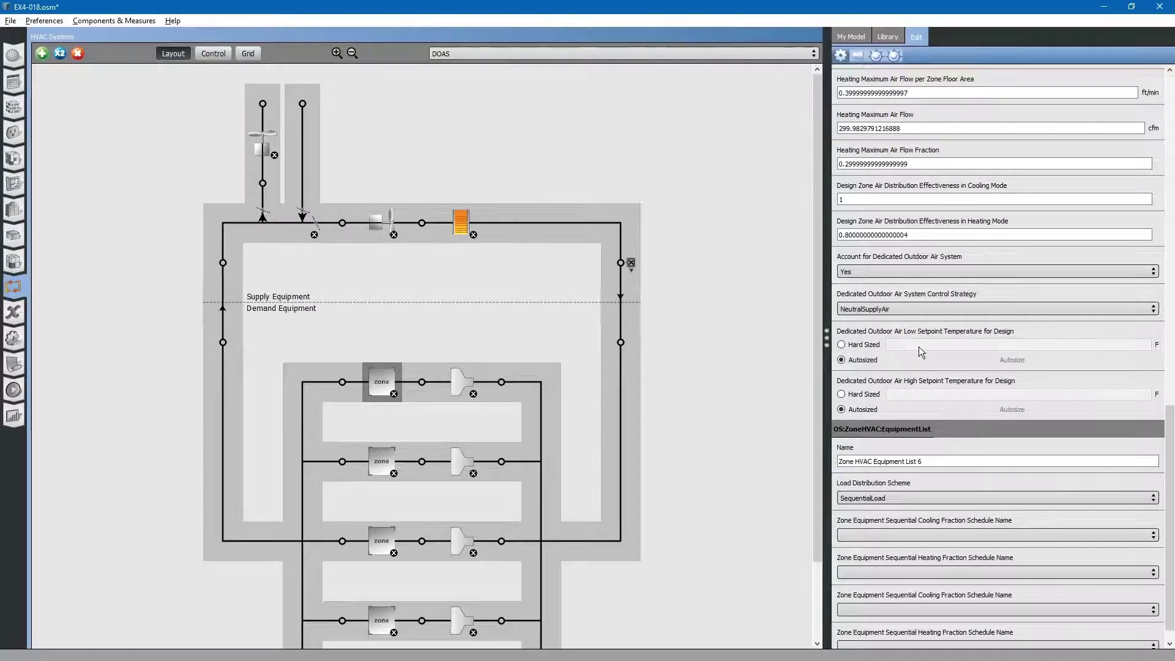
# Step: Keep NeutralSupplyAir and hard-size TZ-103's DOAS low and high setpoints to 66 F and 67 F
pyautogui.click(905, 308)
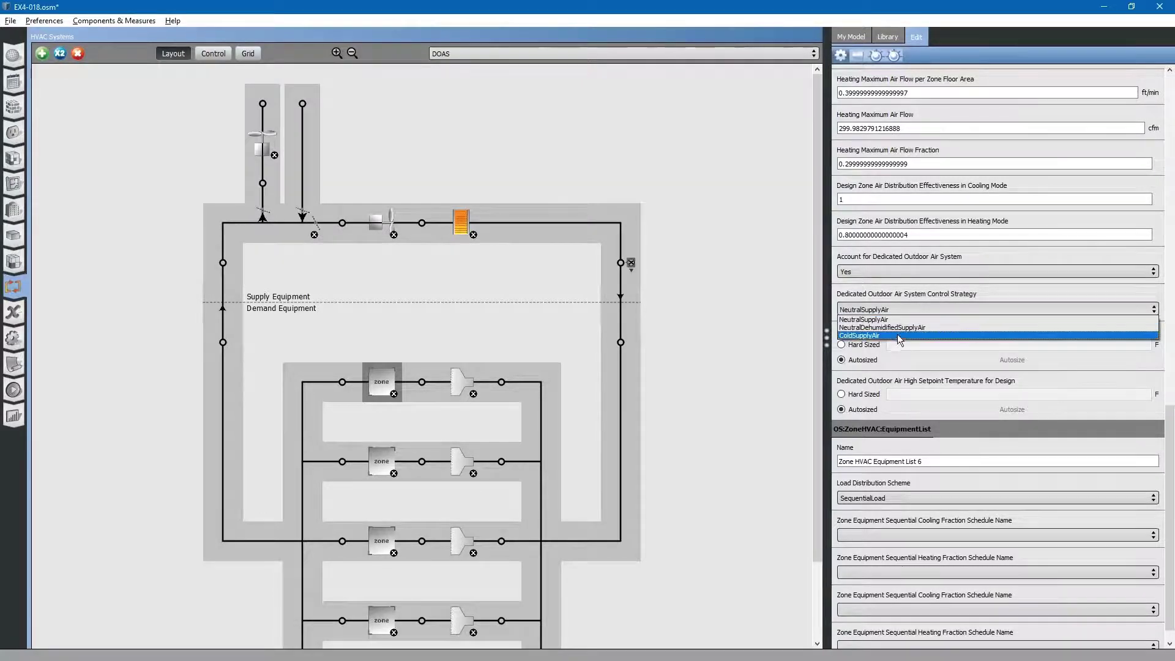
pyautogui.click(918, 309)
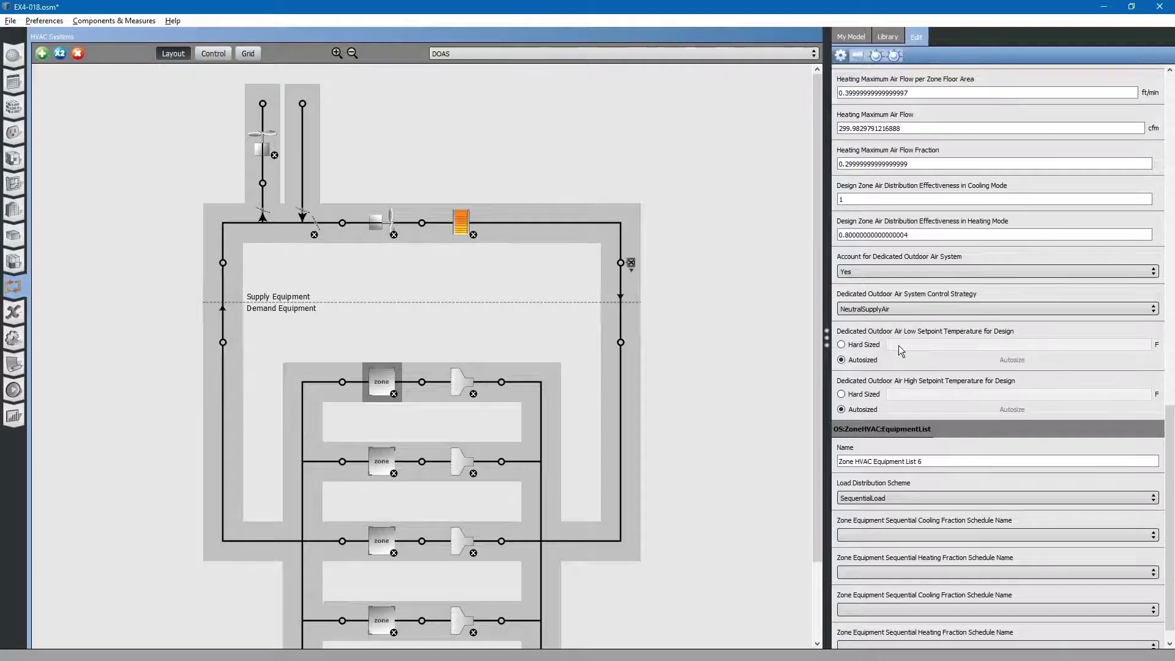
pyautogui.click(842, 344)
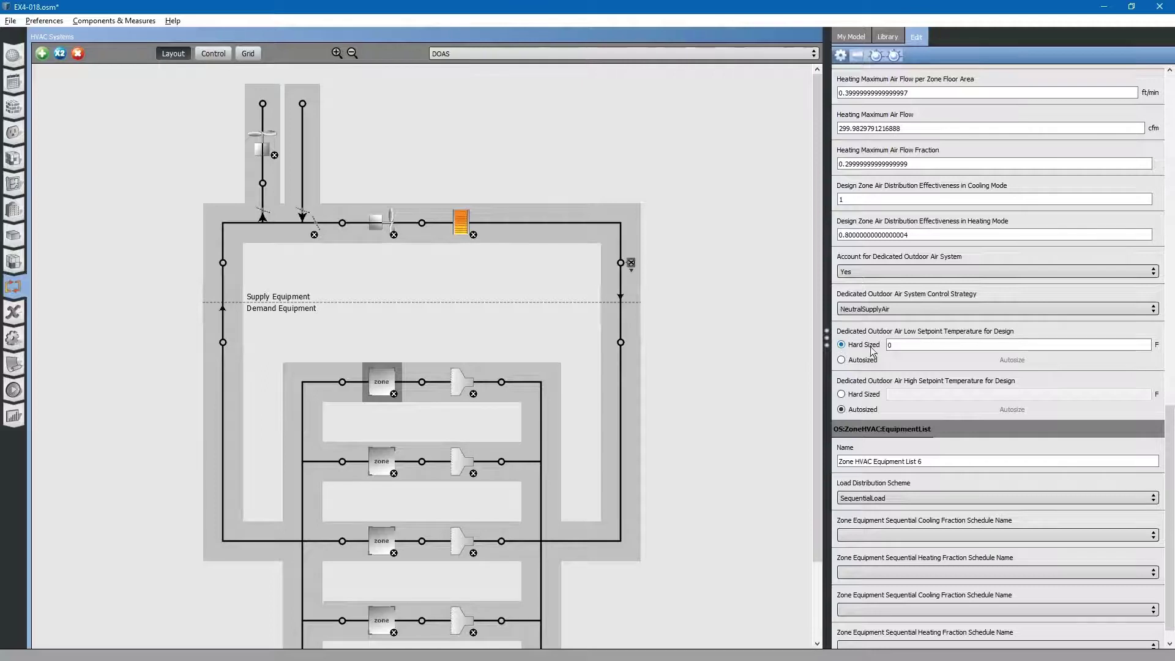
pyautogui.press('Tab')
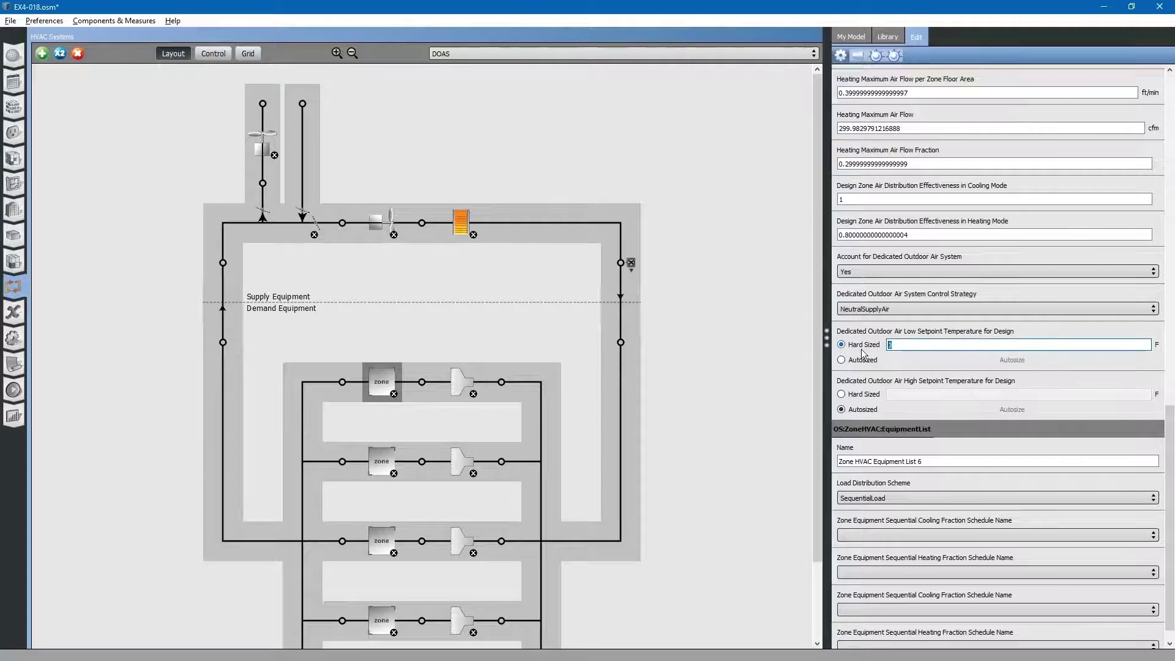
pyautogui.write('66')
pyautogui.click(842, 394)
pyautogui.press('Tab')
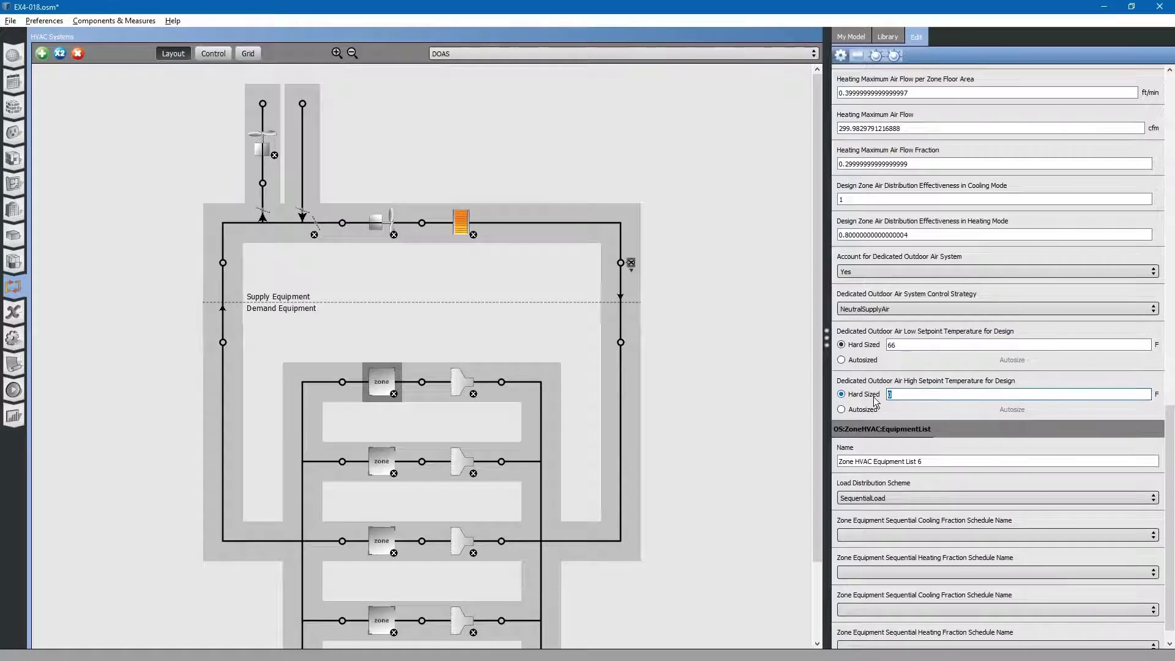
pyautogui.write('67')
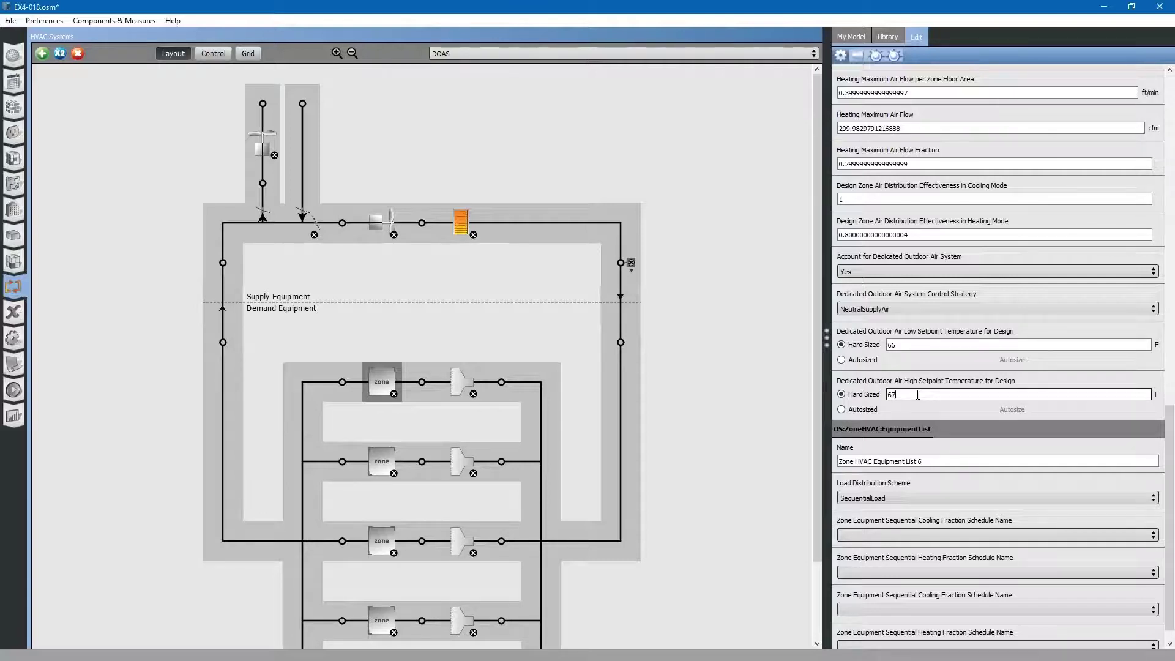
# Step: Make the second zone account for the DOAS with hard-sized 66 F low and 67 F high setpoints
pyautogui.click(377, 459)
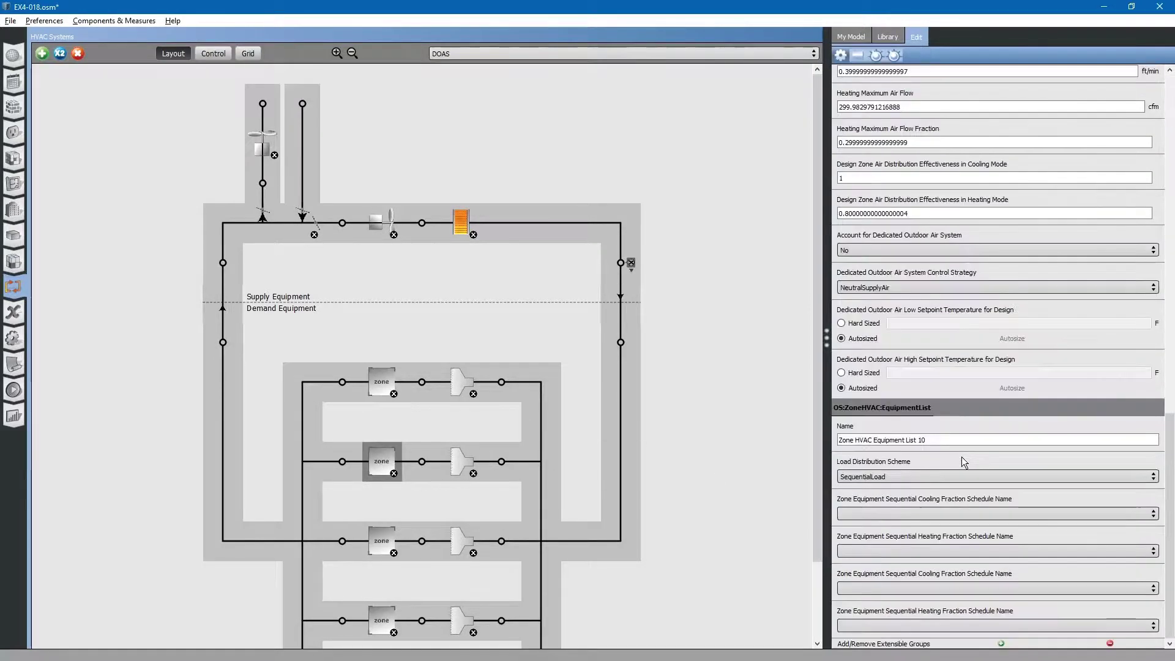
pyautogui.click(901, 252)
pyautogui.click(885, 264)
pyautogui.click(841, 323)
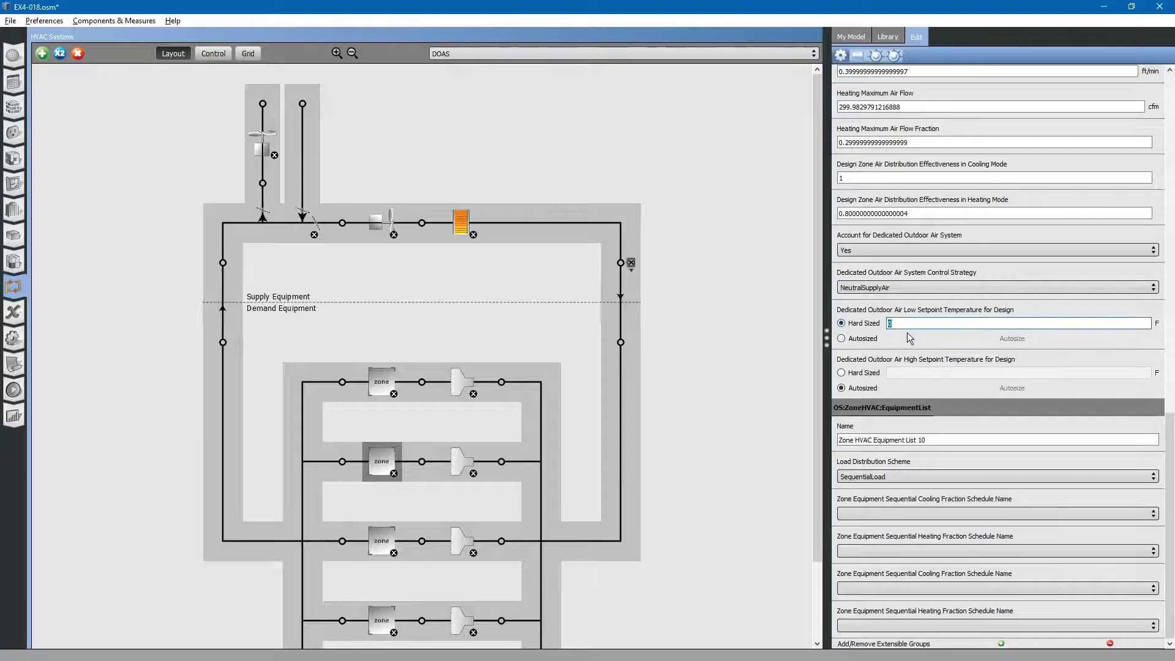
pyautogui.write('66')
pyautogui.click(842, 373)
pyautogui.write('67')
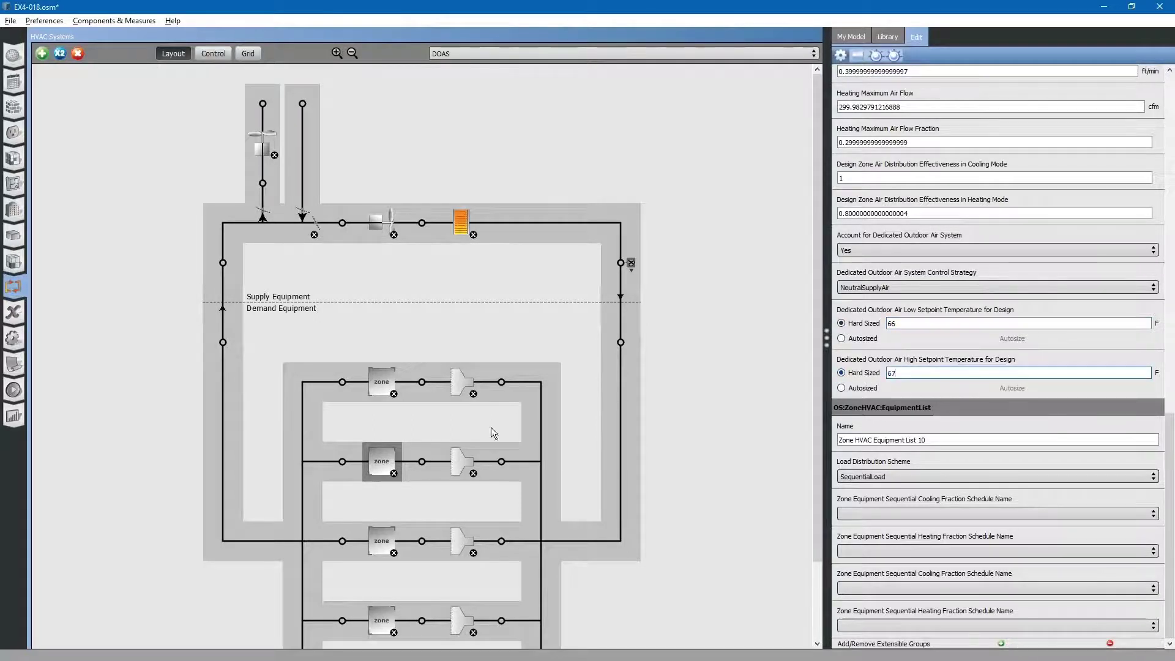
# Step: Make TZ-108/109 account for the DOAS with hard-sized 66 F low and 67 F high setpoints
pyautogui.click(382, 539)
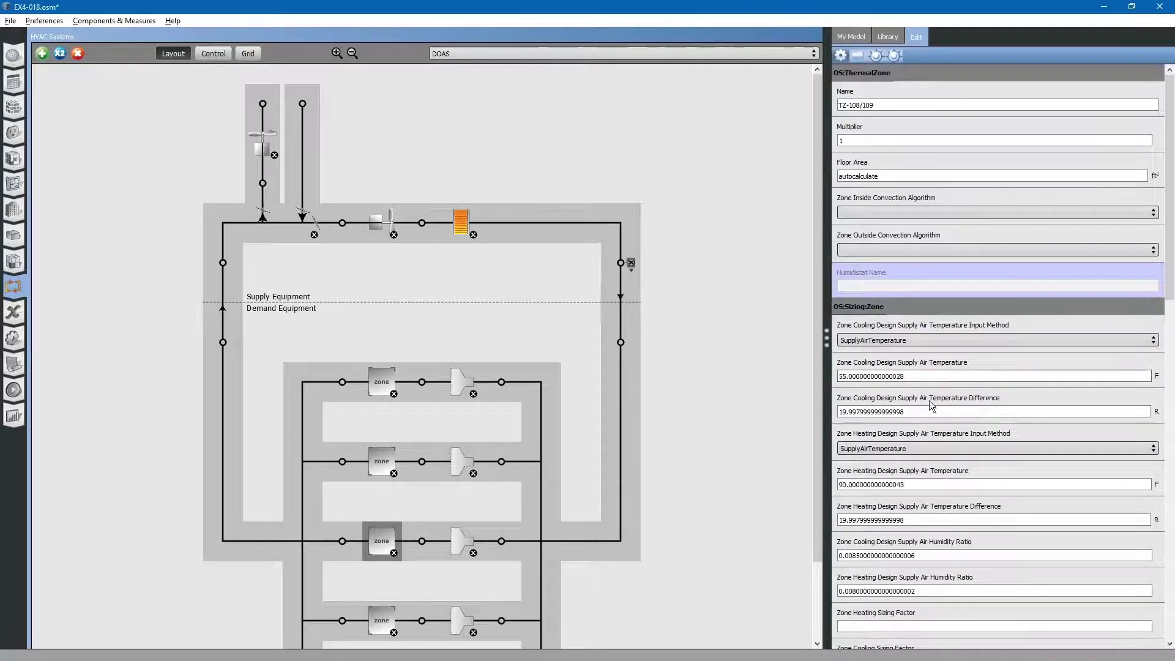
pyautogui.scroll(-15, 931, 386)
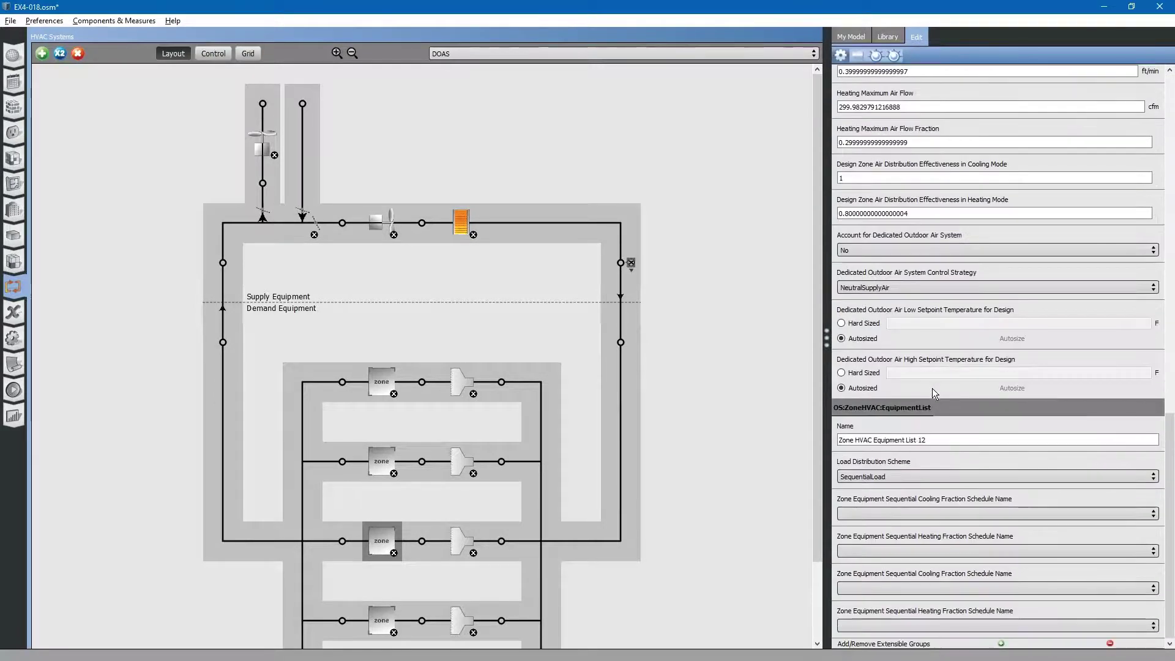
pyautogui.click(888, 249)
pyautogui.click(872, 261)
pyautogui.click(841, 323)
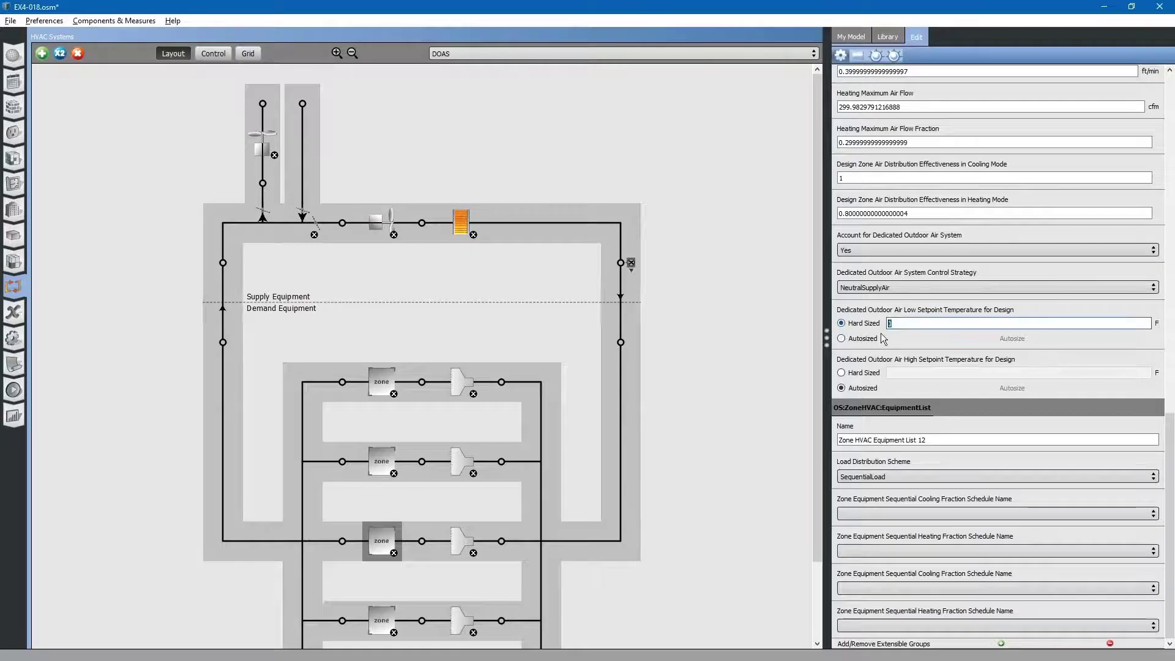
pyautogui.write('66')
pyautogui.click(841, 372)
pyautogui.write('67')
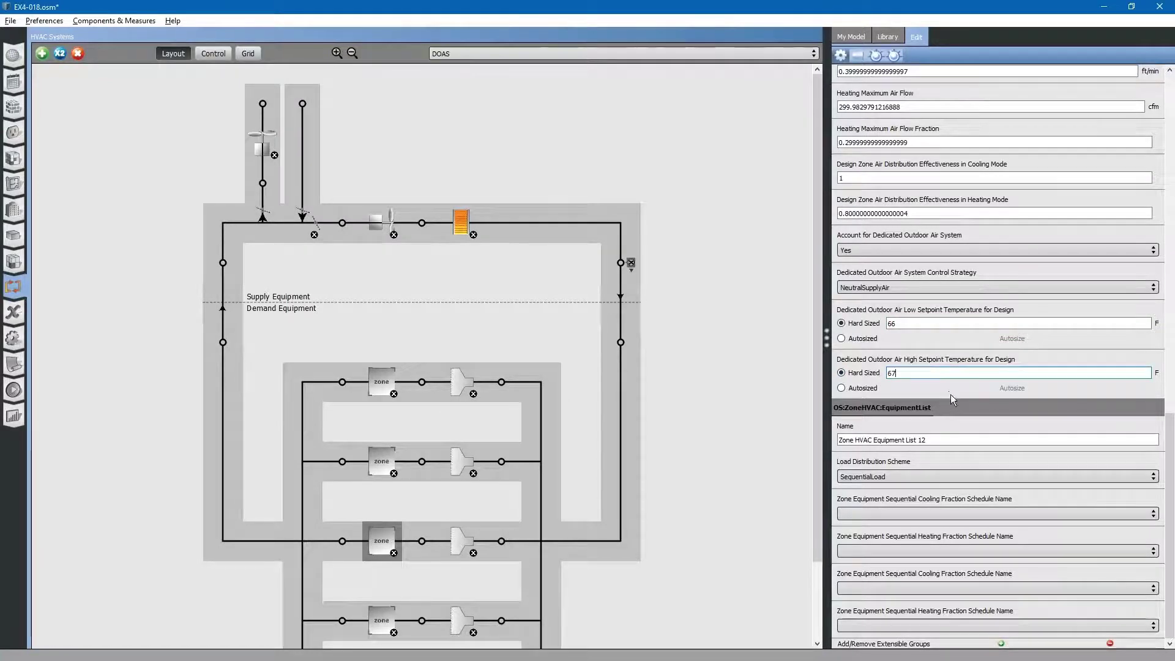
# Step: Make the bottom zone account for the DOAS with hard-sized 66 F low and 67 F high setpoints
pyautogui.click(404, 606)
pyautogui.scroll(-2, 471, 523)
pyautogui.scroll(-10, 951, 345)
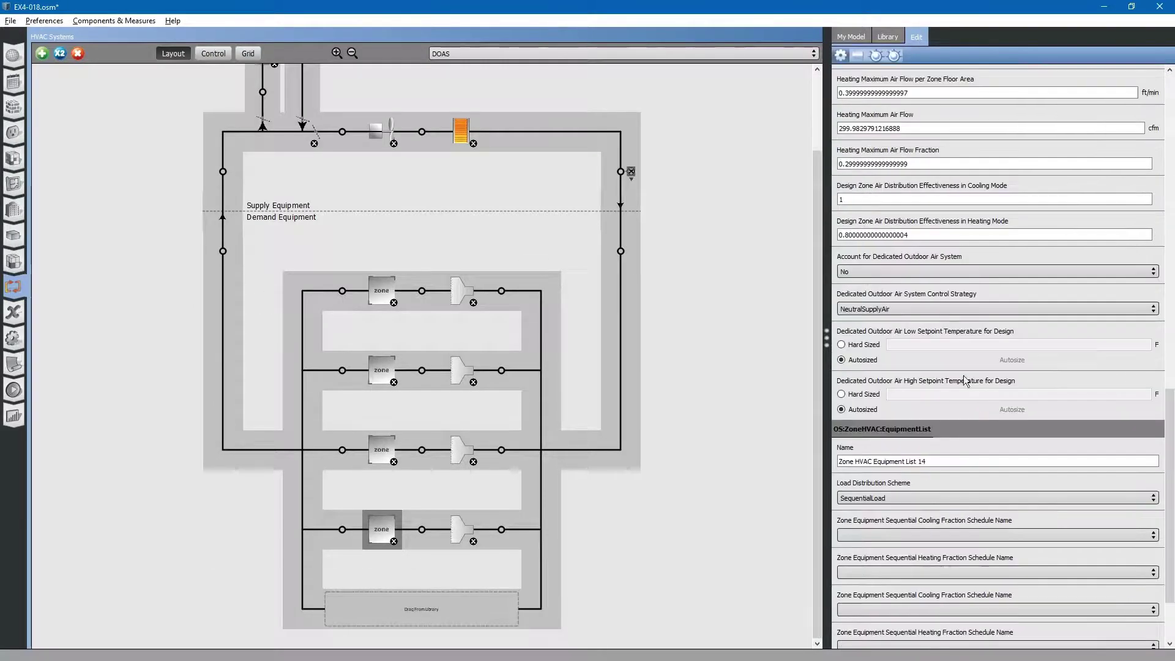
pyautogui.click(900, 272)
pyautogui.click(885, 289)
pyautogui.click(841, 345)
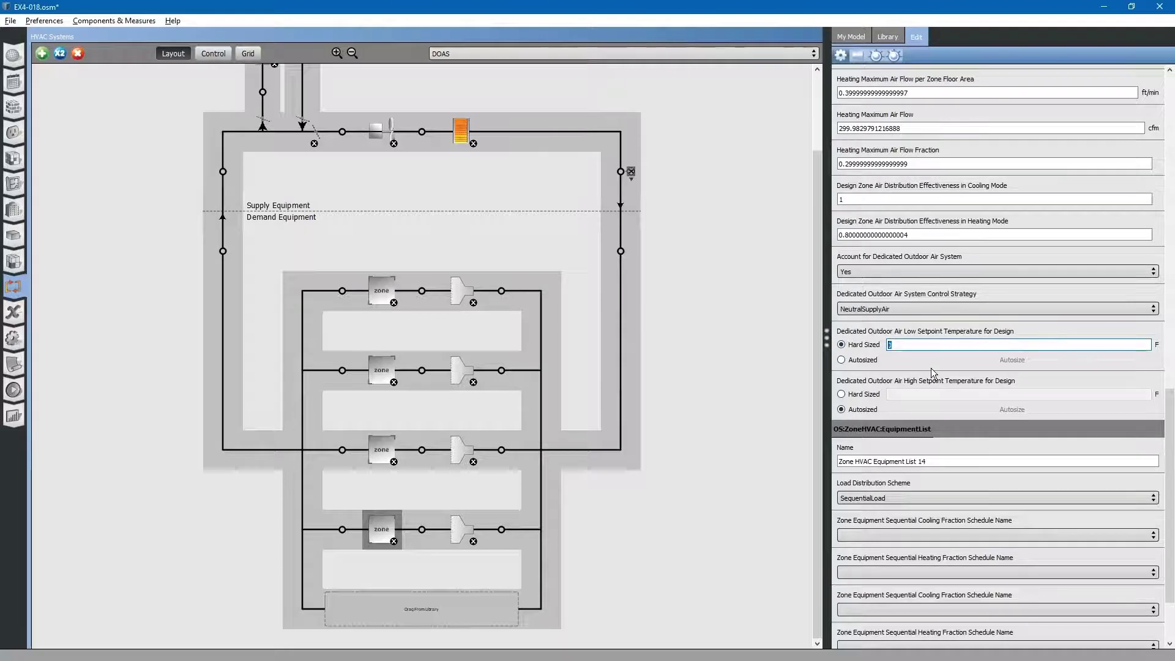
pyautogui.write('67')
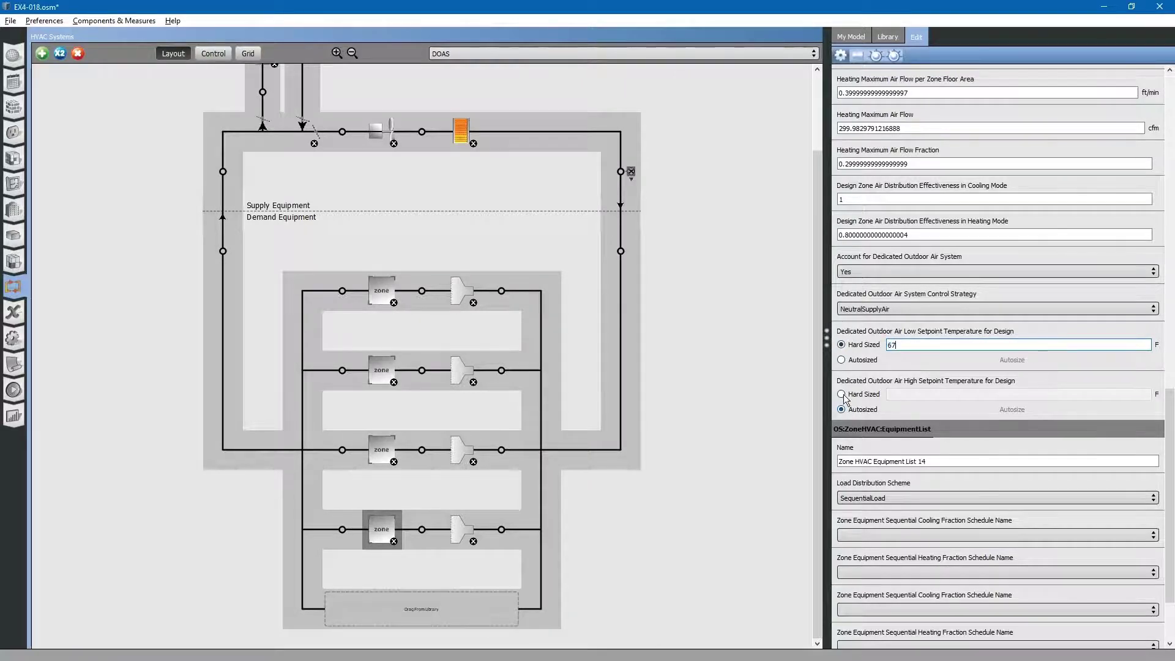
pyautogui.click(842, 394)
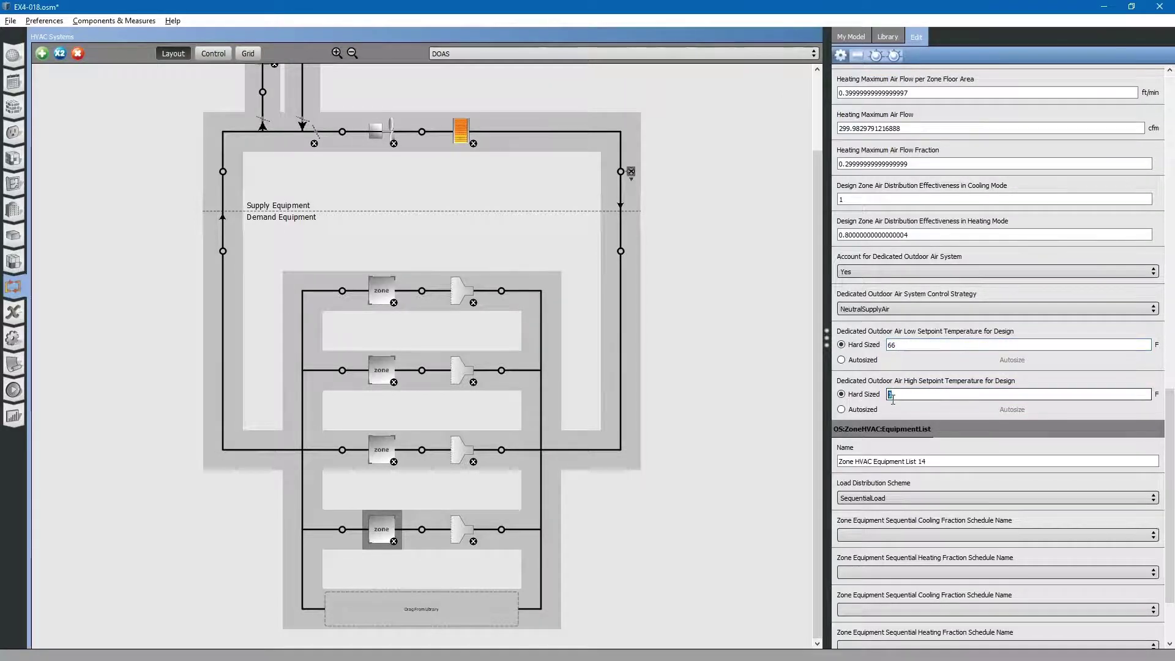
pyautogui.write('67')
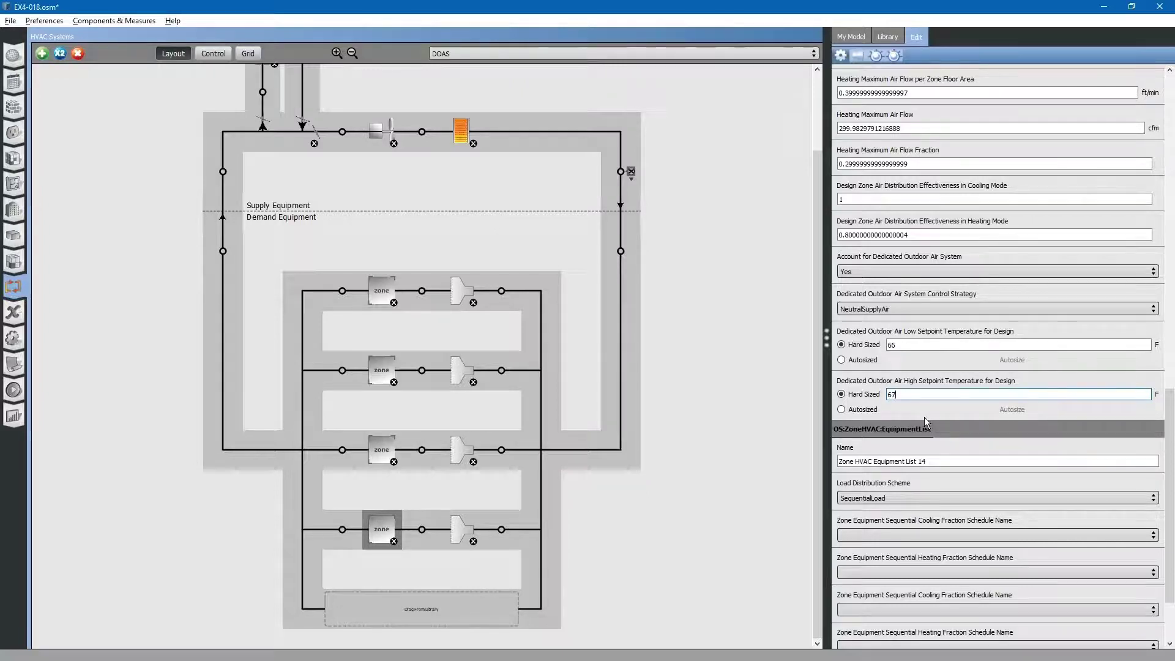
pyautogui.click(922, 344)
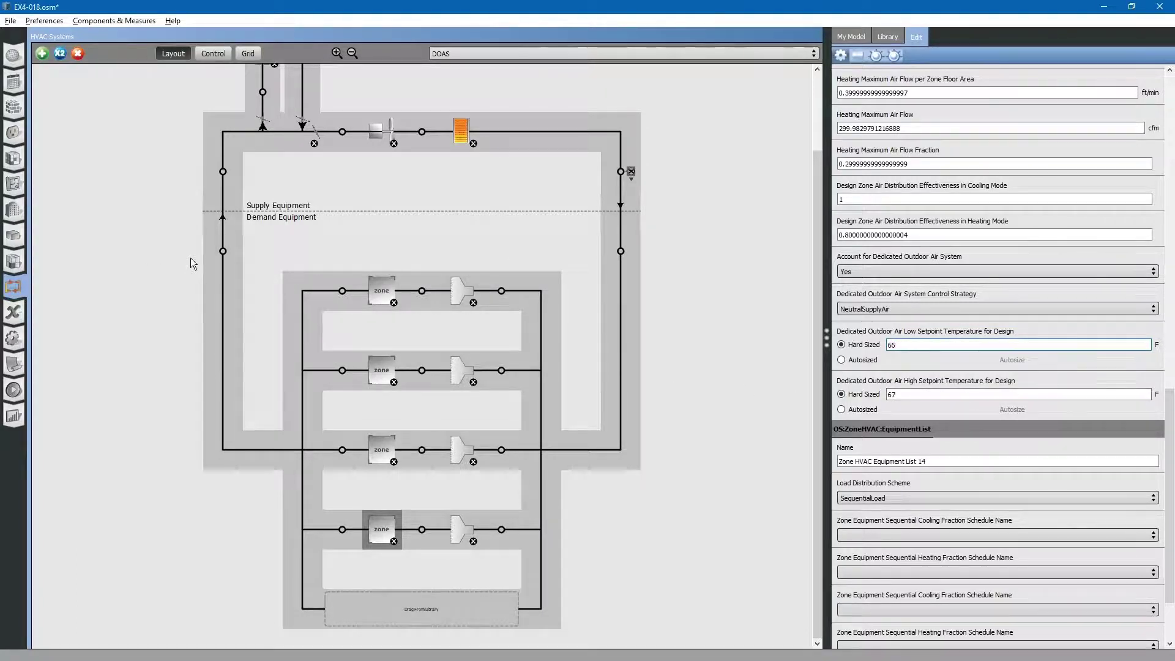
# Step: Show the DOAS loop's Control settings: Always On Discrete schedule, No Economizer, DCV off
pyautogui.scroll(3, 175, 287)
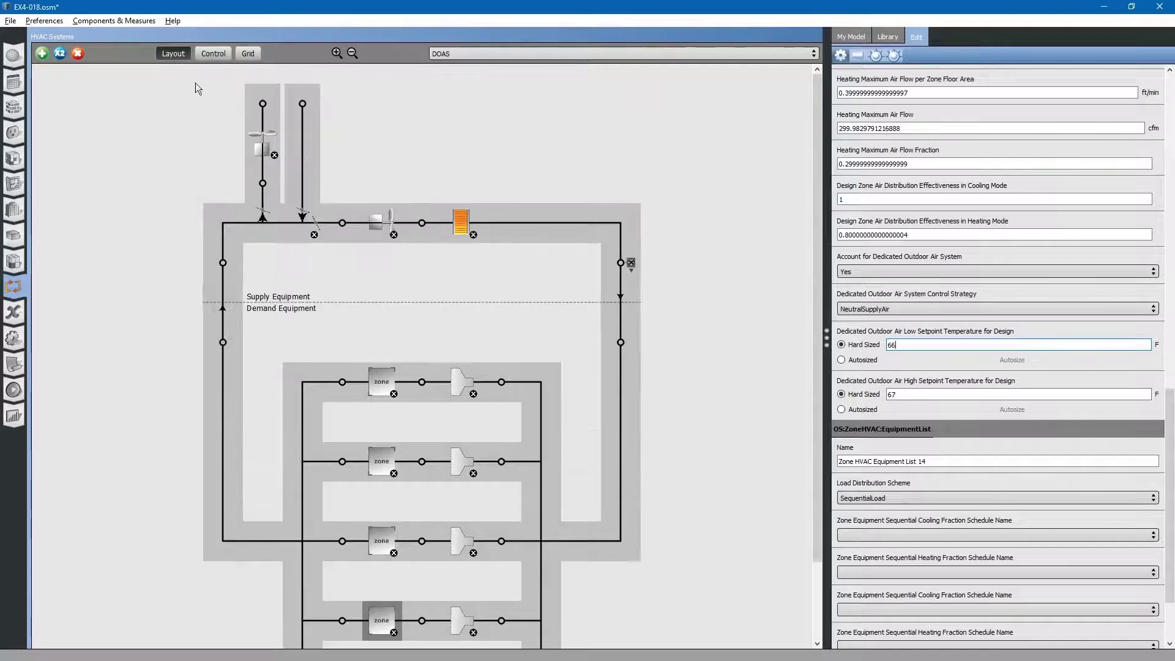
pyautogui.click(207, 53)
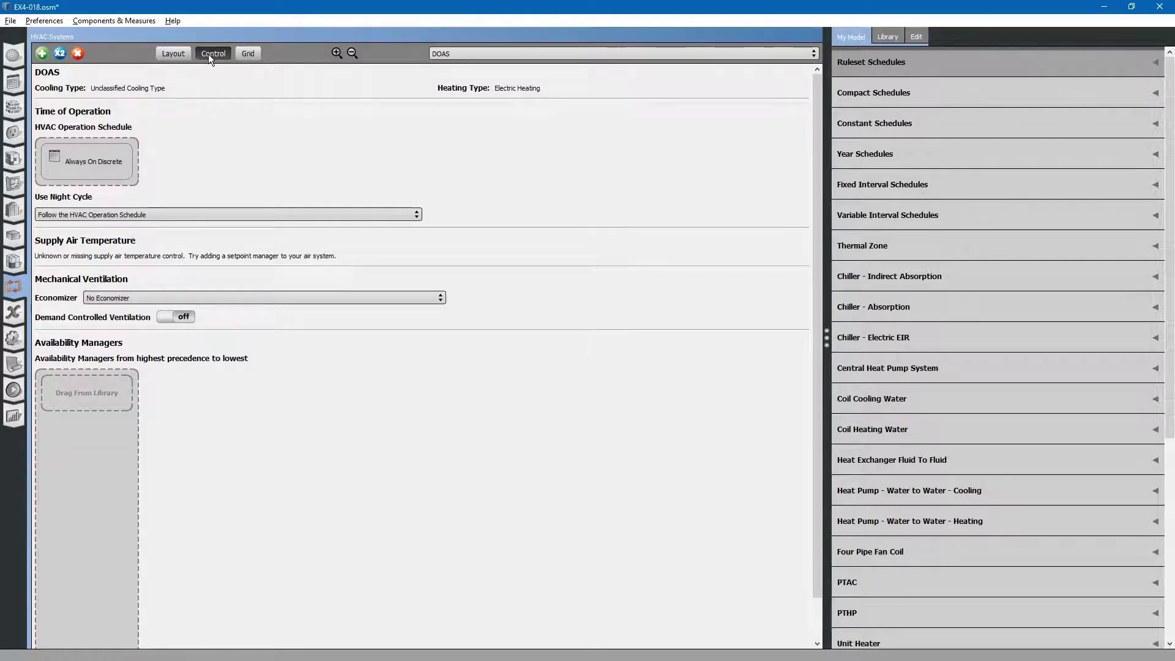
pyautogui.click(170, 53)
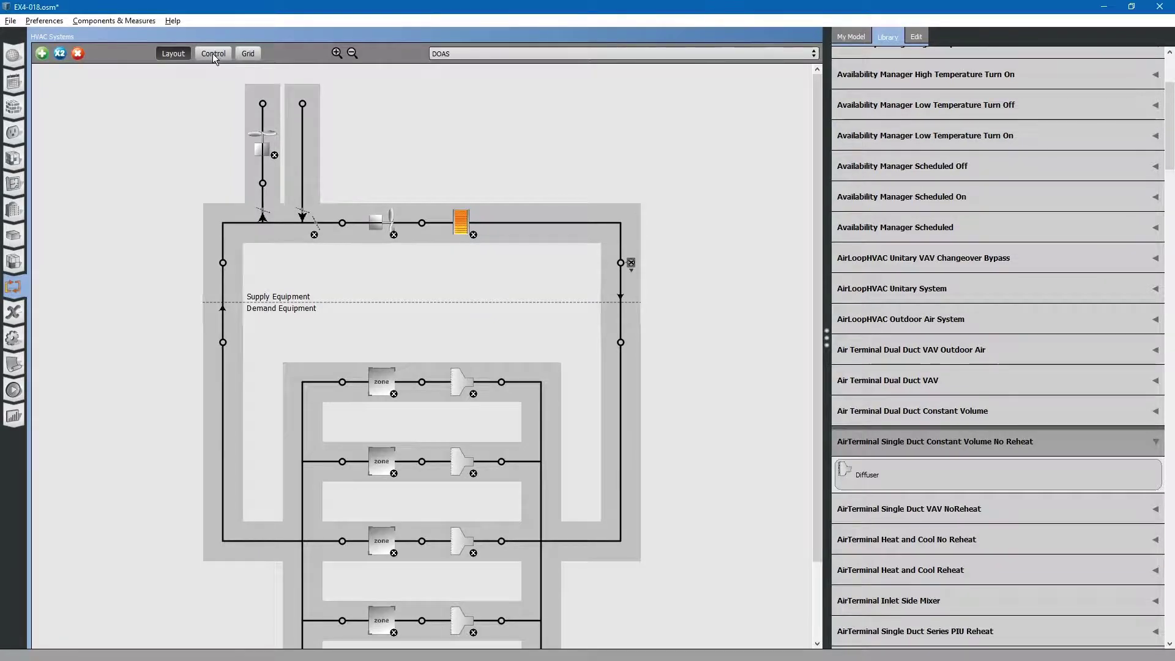
pyautogui.click(213, 55)
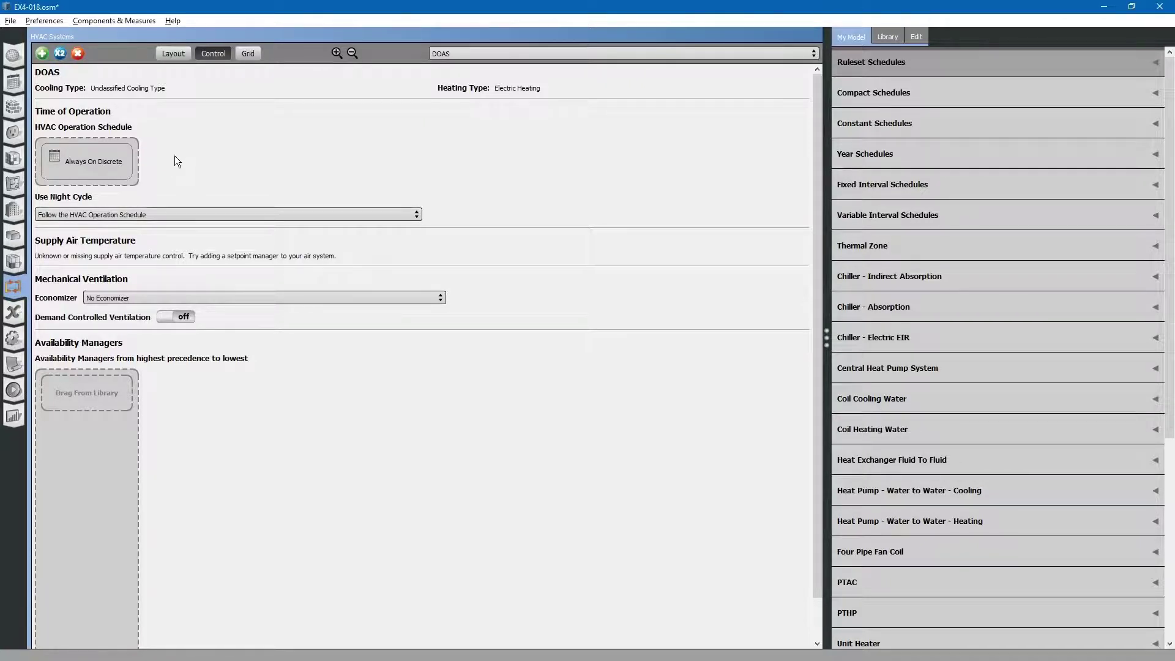
# Step: Open the Thermal Zones grid and inspect TZ-103's Diffuser, DOAS air loop and EWH-03 entries
pyautogui.click(14, 262)
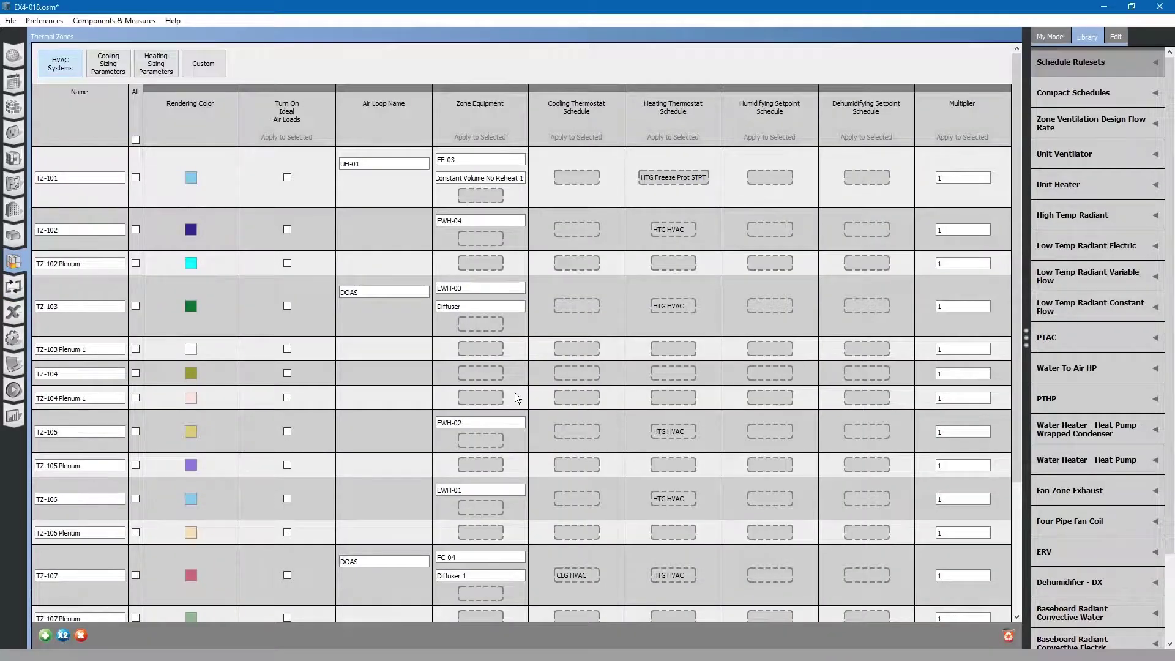
pyautogui.click(511, 311)
pyautogui.click(480, 289)
pyautogui.click(457, 306)
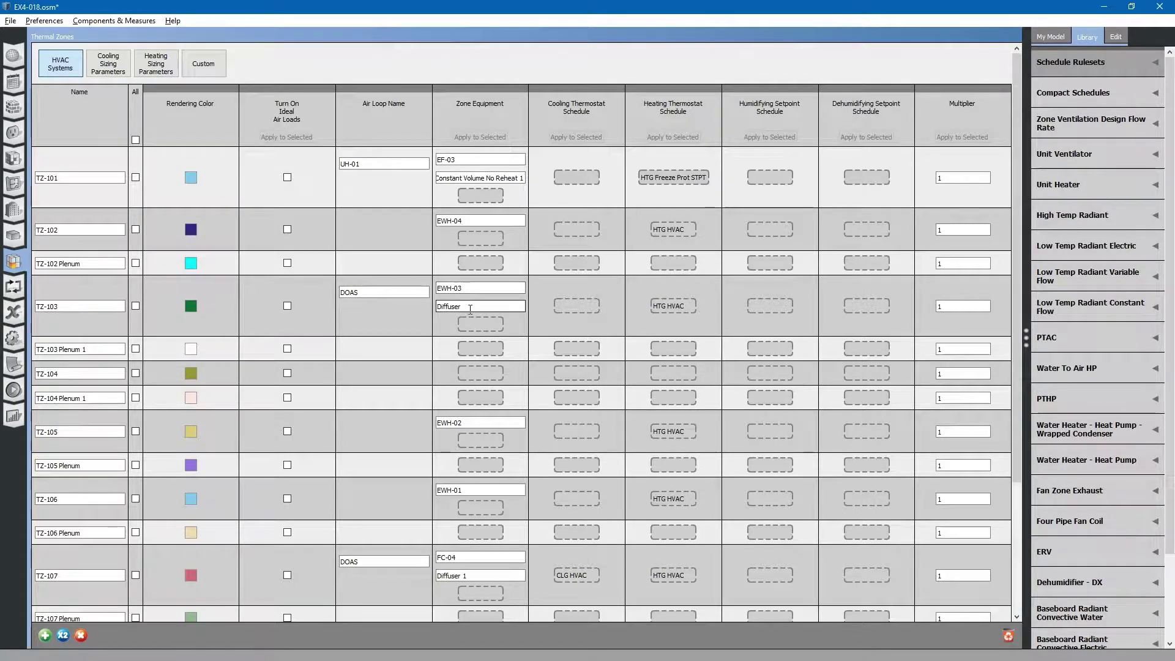
pyautogui.click(392, 294)
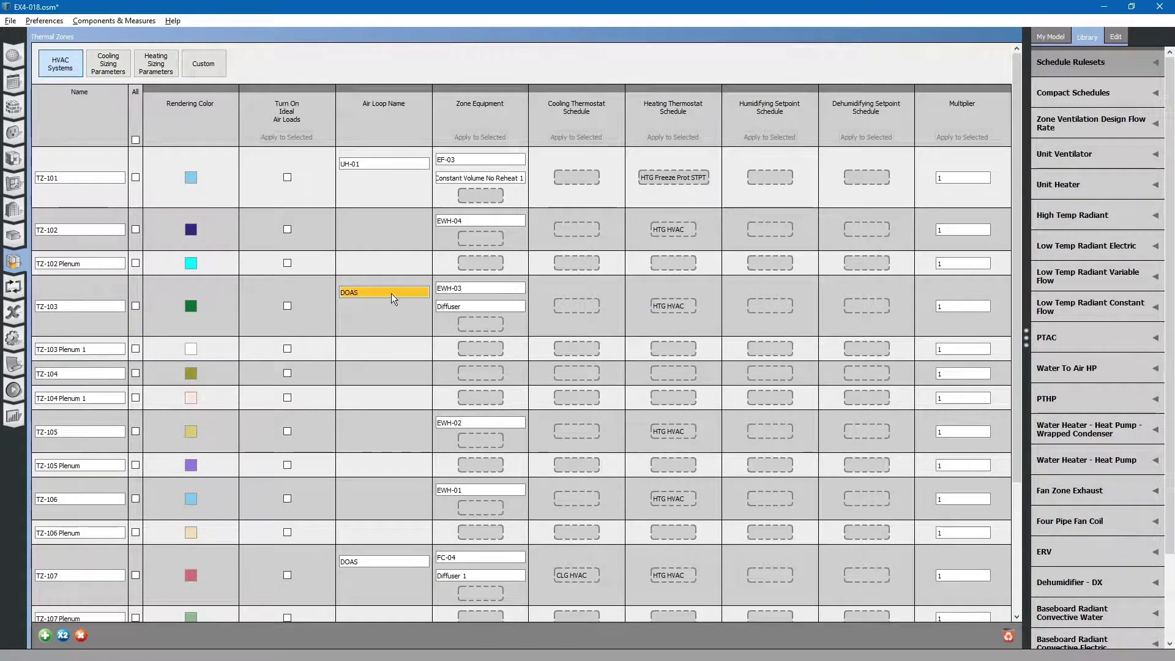
pyautogui.click(476, 306)
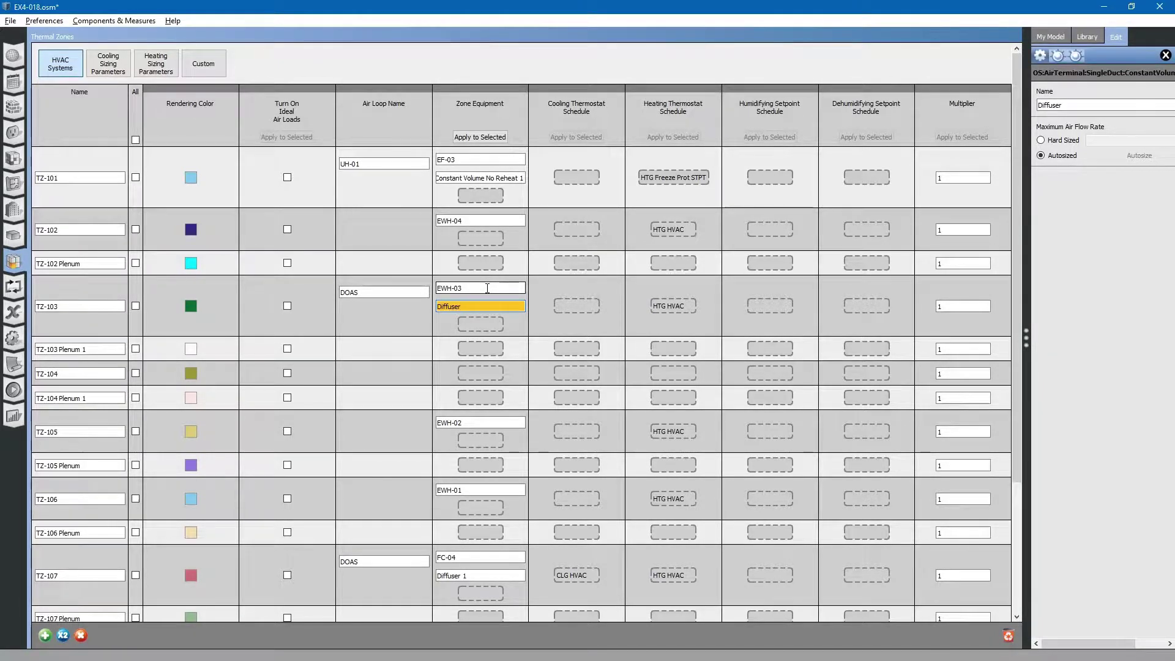
pyautogui.click(487, 288)
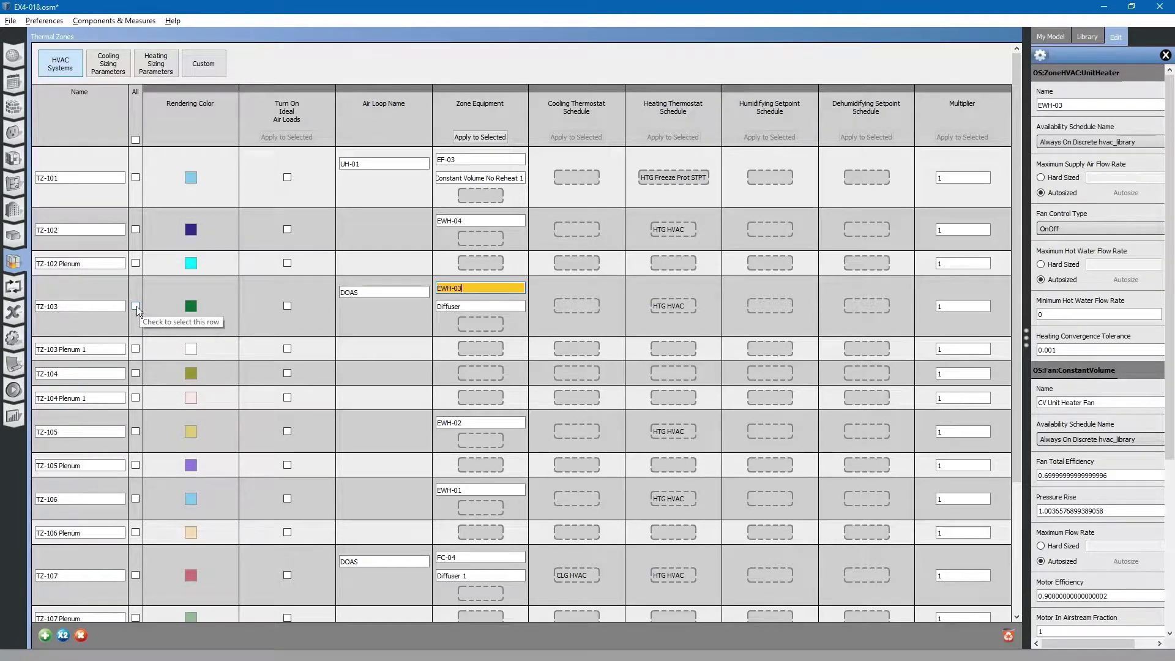
# Step: Copy TZ-103's EWH-03 after the Diffuser, delete the original, and inspect the new EWH-03 1
pyautogui.click(136, 306)
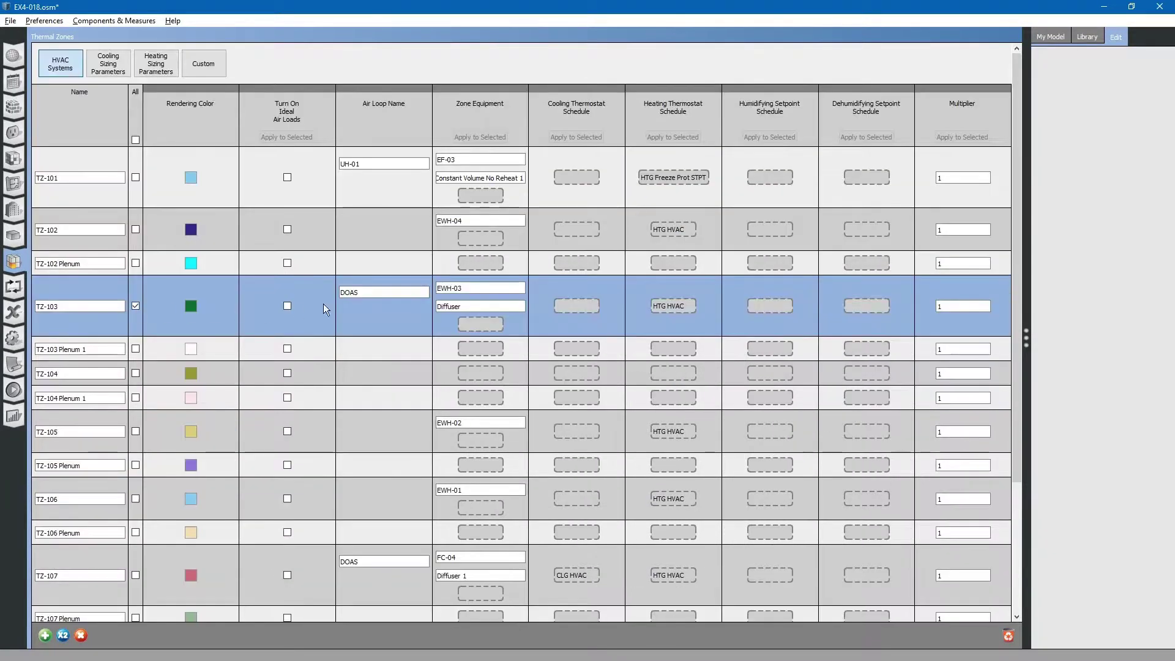
pyautogui.click(480, 289)
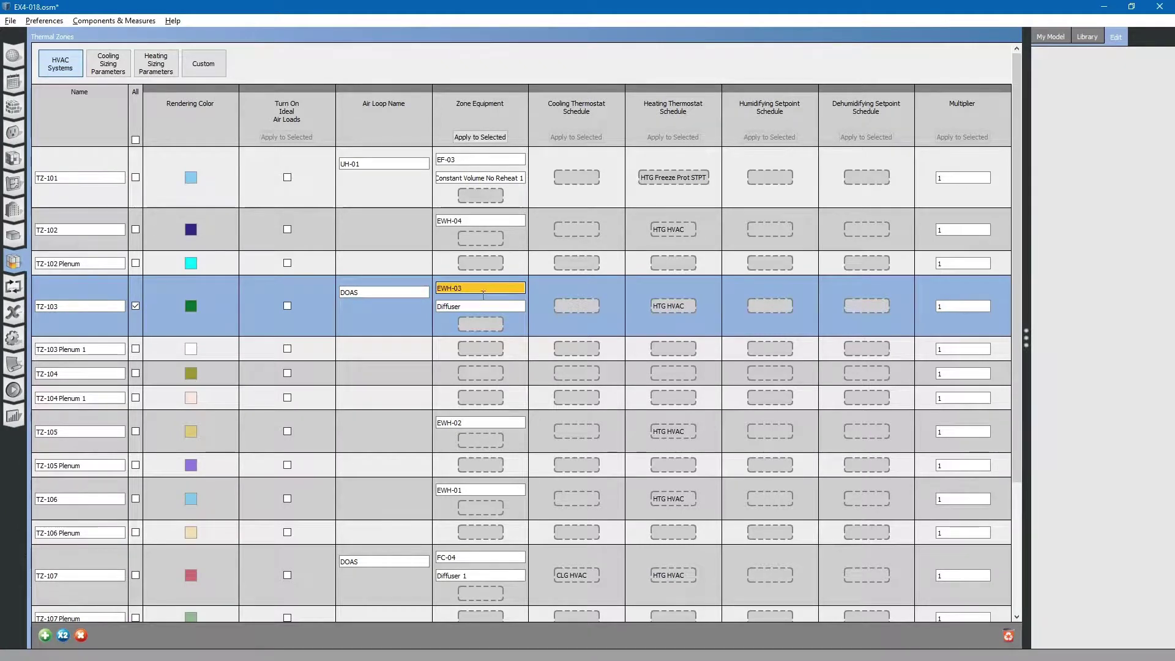
pyautogui.click(497, 140)
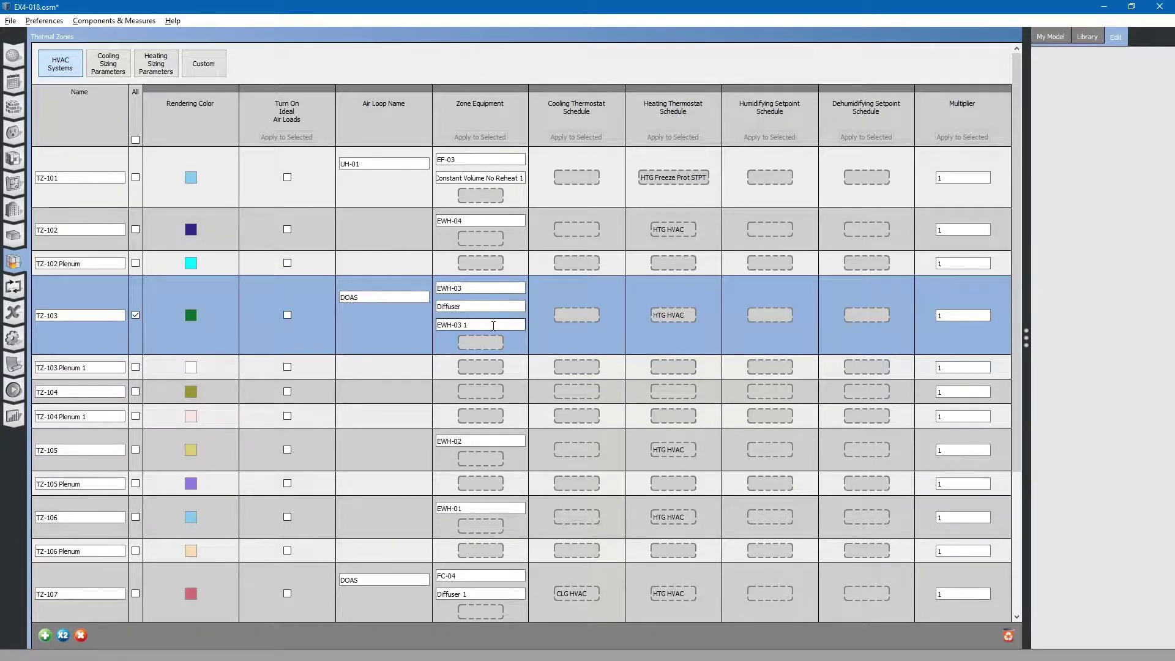
pyautogui.click(495, 288)
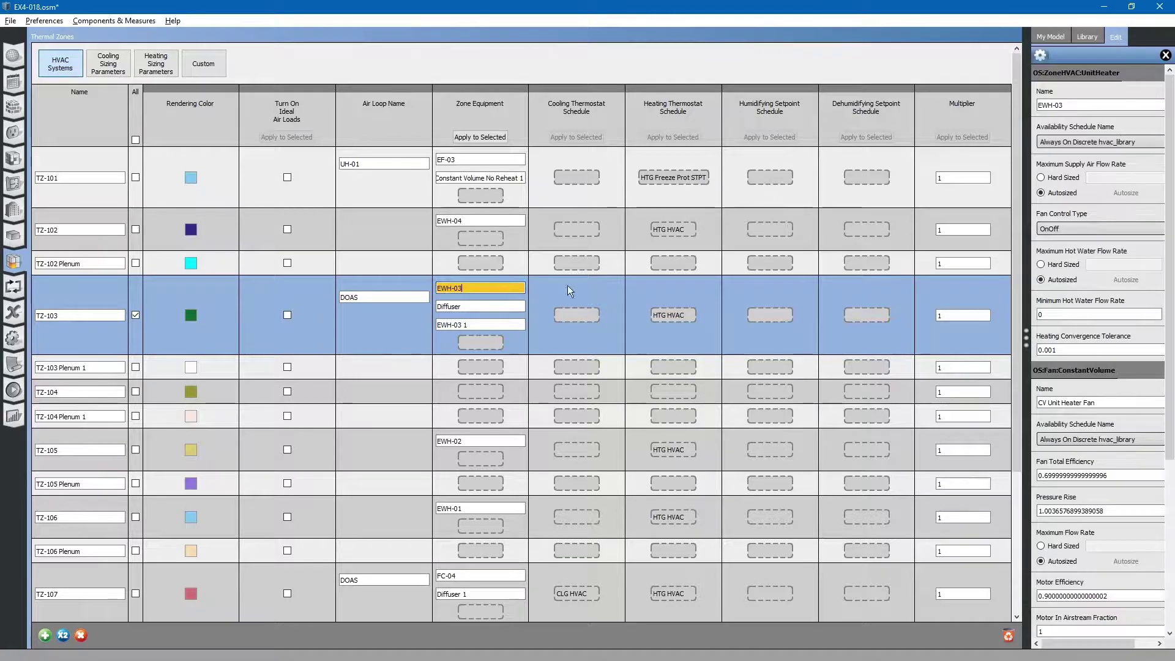
pyautogui.click(1166, 55)
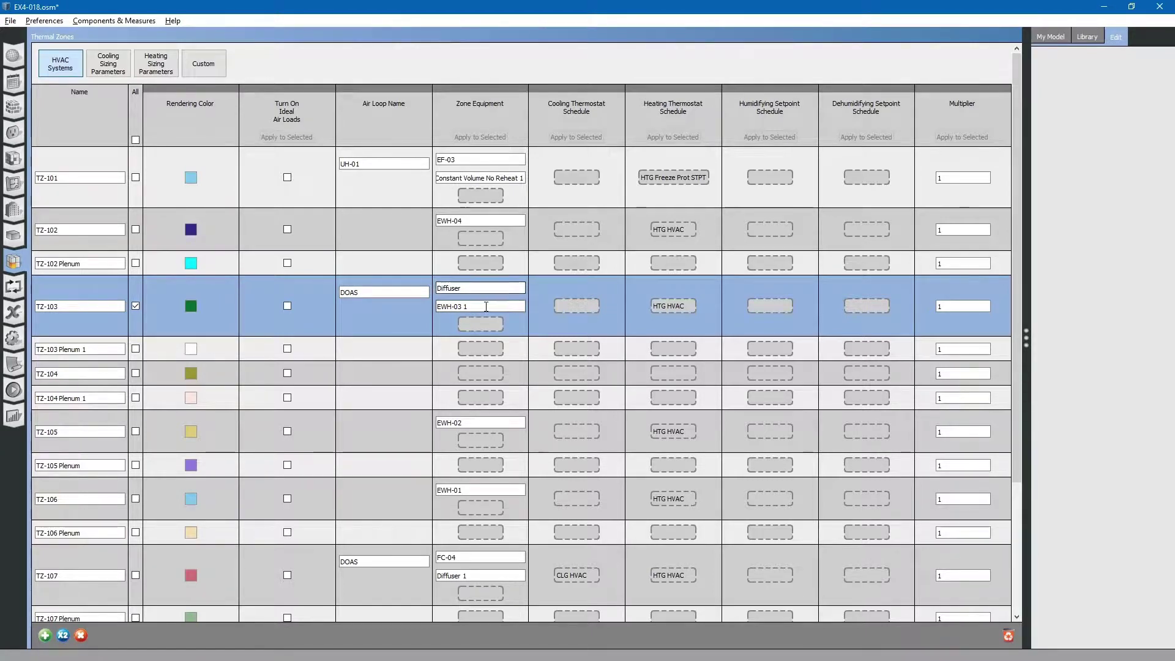
pyautogui.click(491, 307)
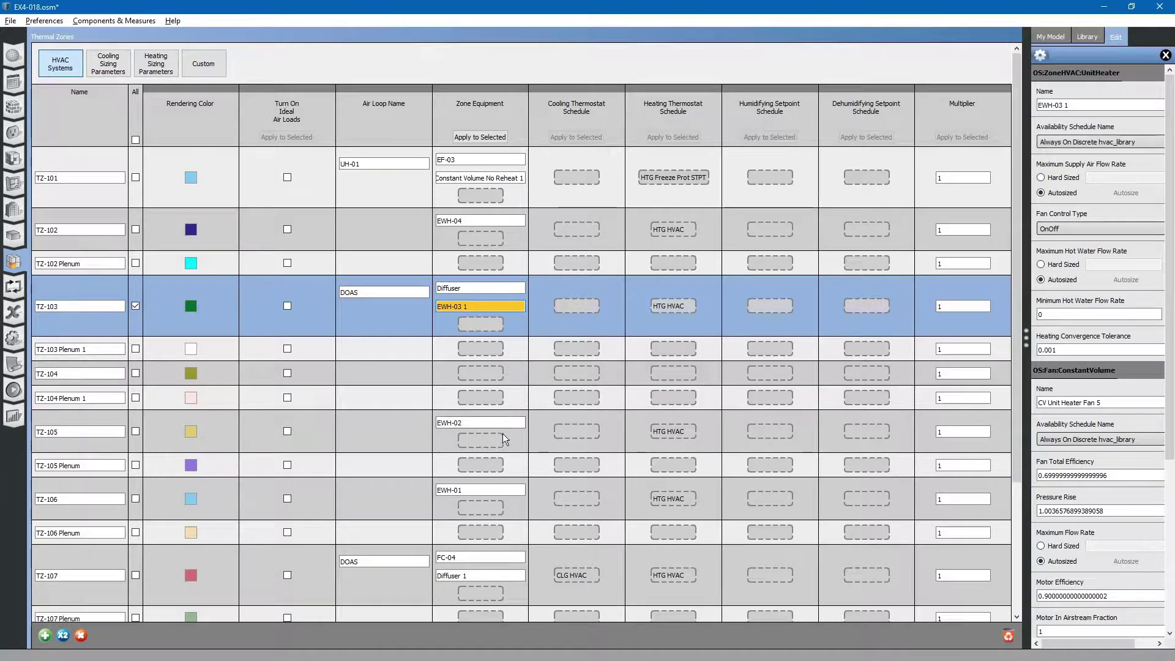
pyautogui.scroll(-3, 502, 437)
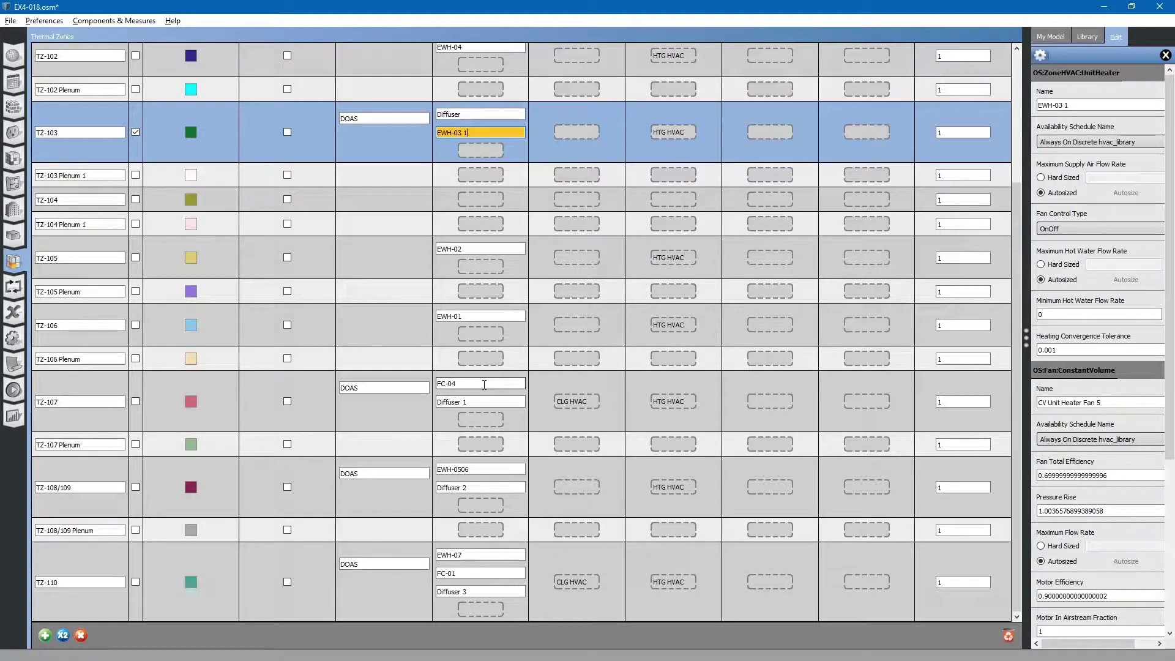
# Step: Move TZ-107's FC-04 after Diffuser 1 by adding a copy and deleting the original
pyautogui.click(135, 132)
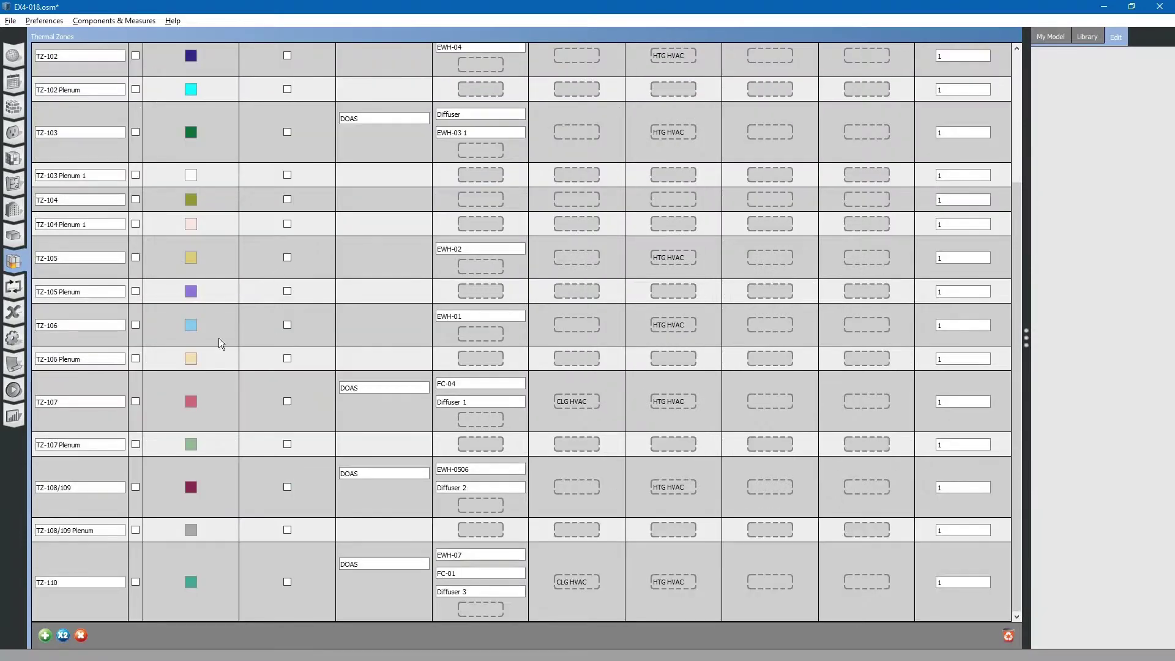
pyautogui.click(135, 401)
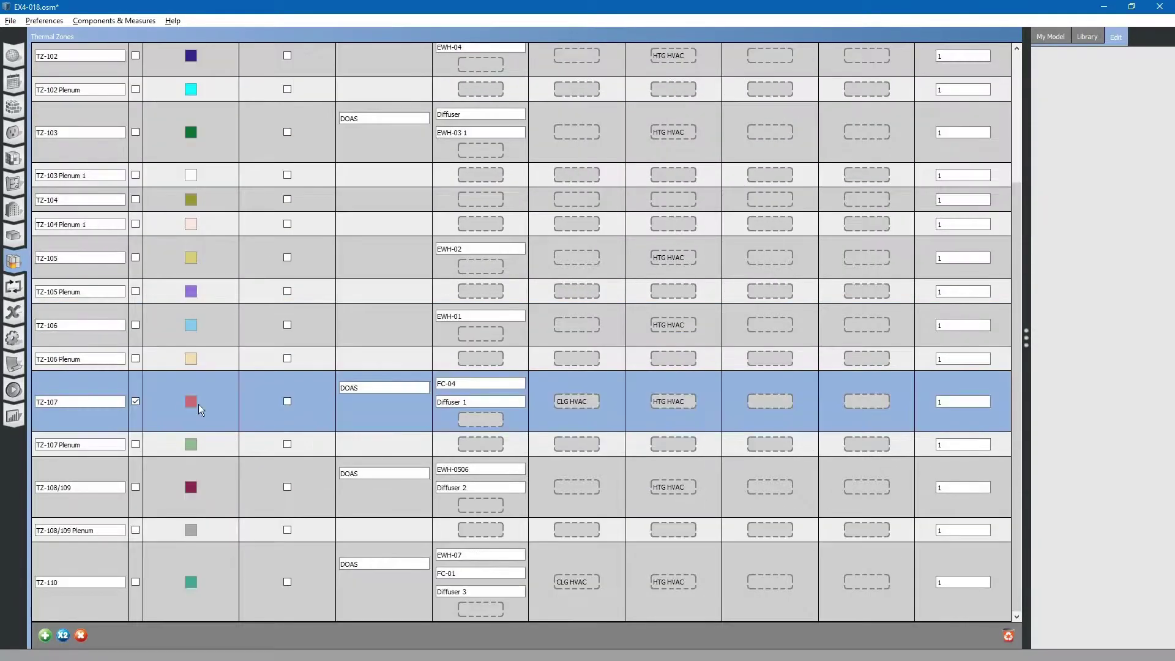
pyautogui.click(475, 384)
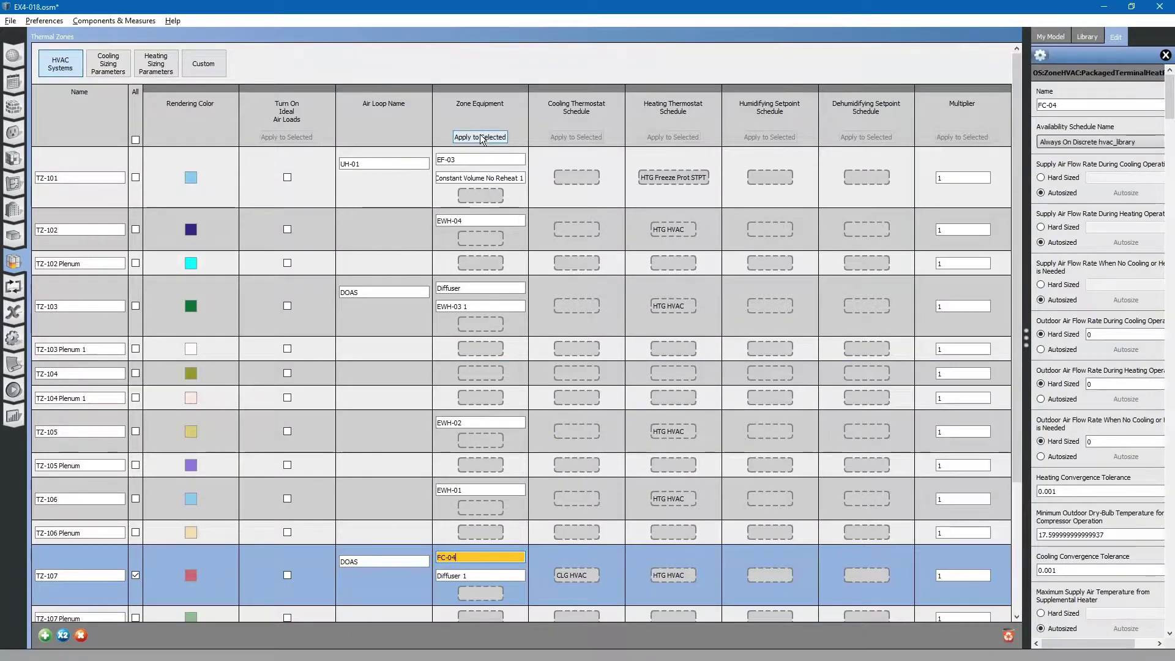
pyautogui.click(480, 137)
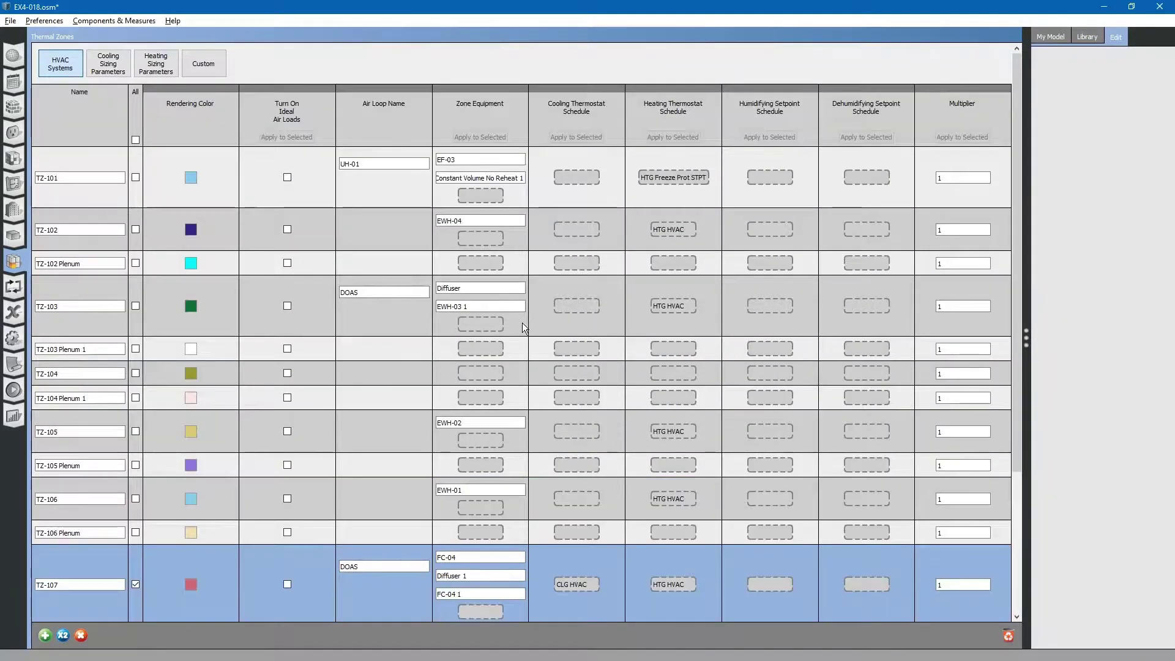
pyautogui.scroll(-3, 522, 322)
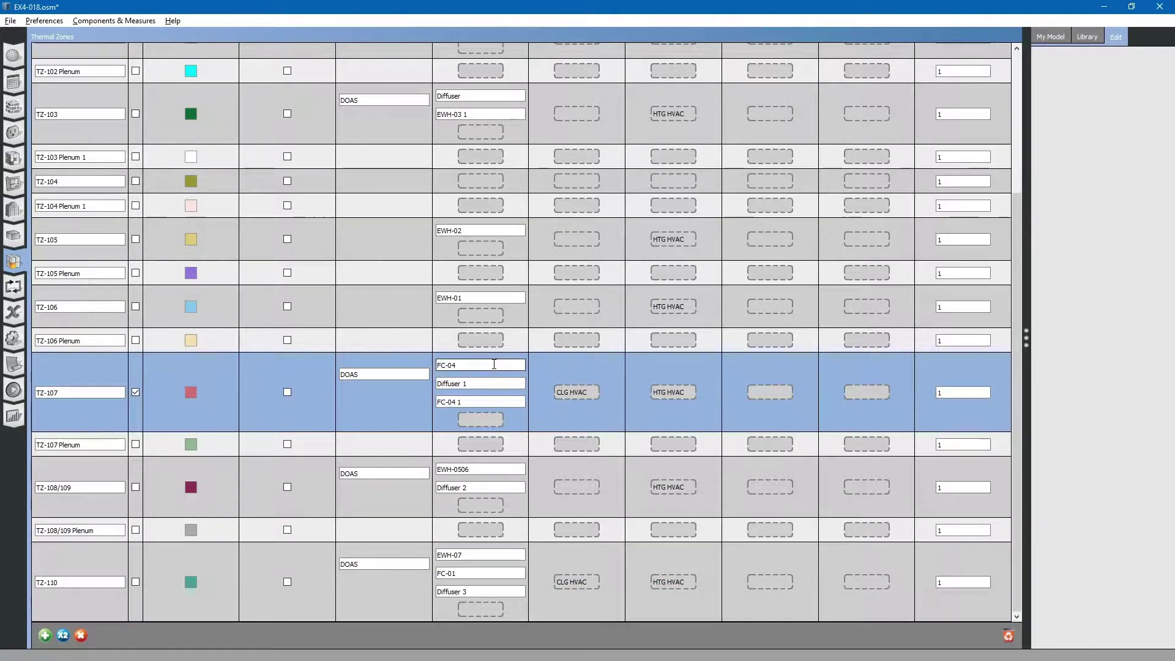
pyautogui.click(494, 365)
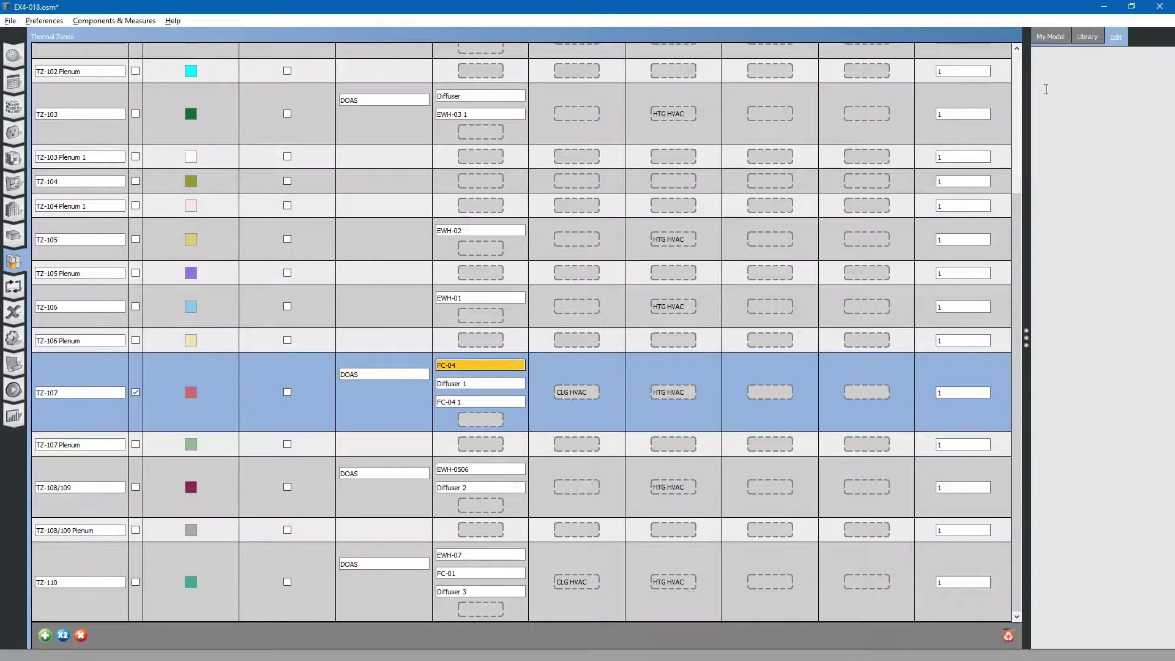
pyautogui.click(1165, 55)
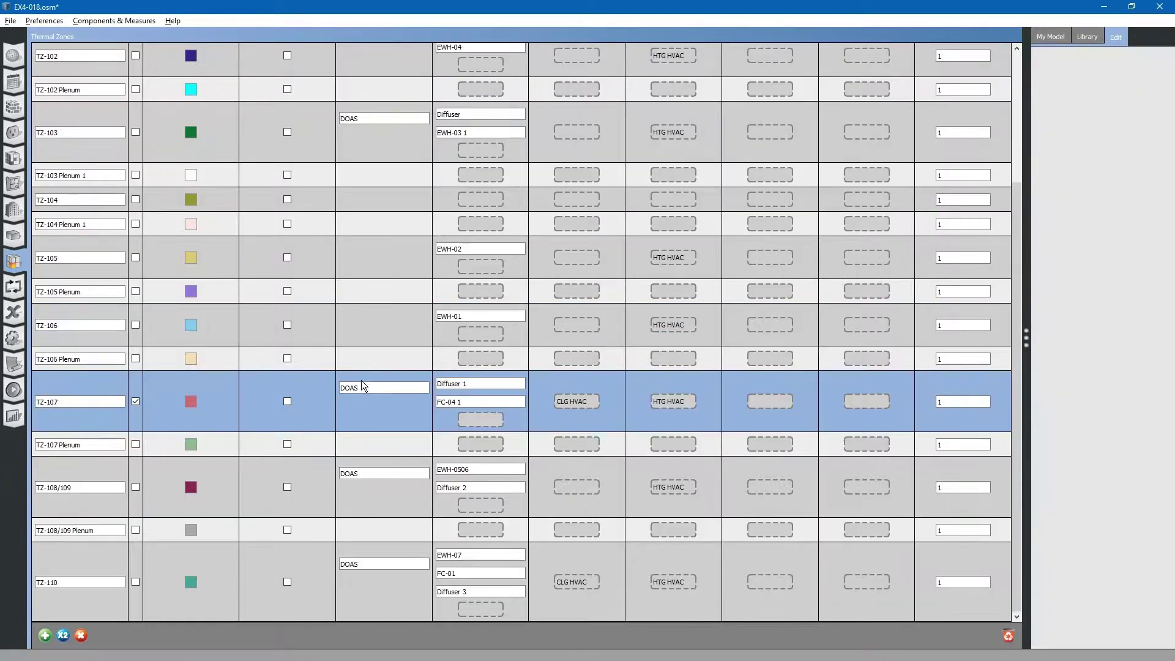
pyautogui.click(135, 402)
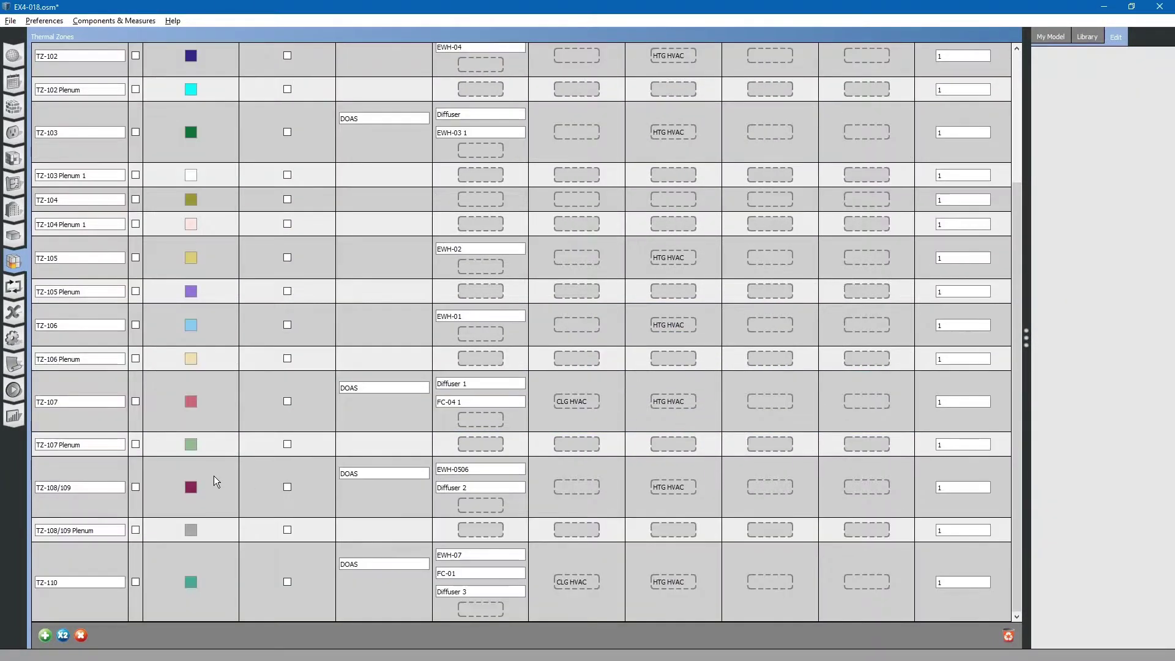
# Step: Place TZ-108/109's EWH-0506 after Diffuser 2 by copying it and removing the original
pyautogui.click(135, 487)
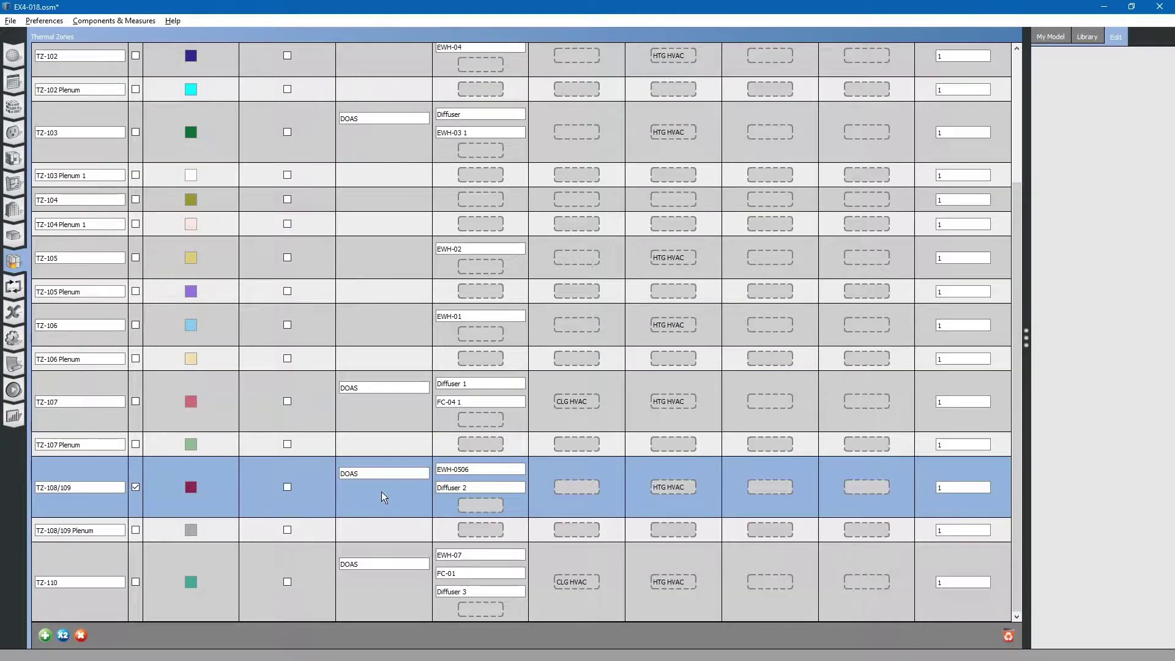
pyautogui.click(494, 471)
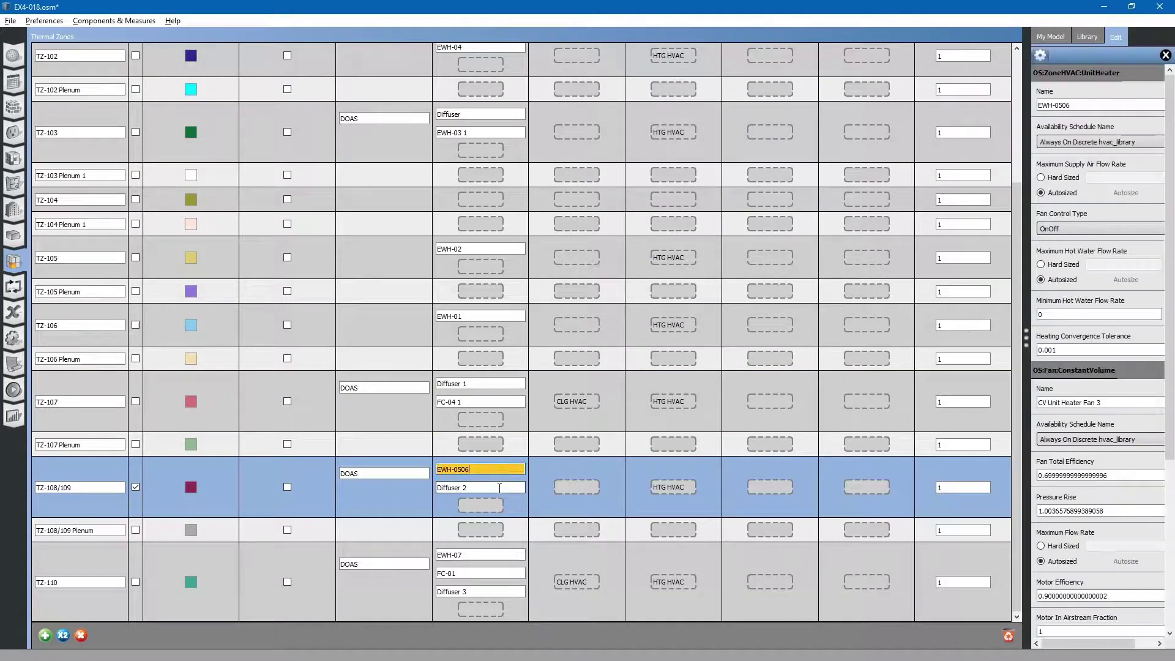
pyautogui.scroll(3, 504, 461)
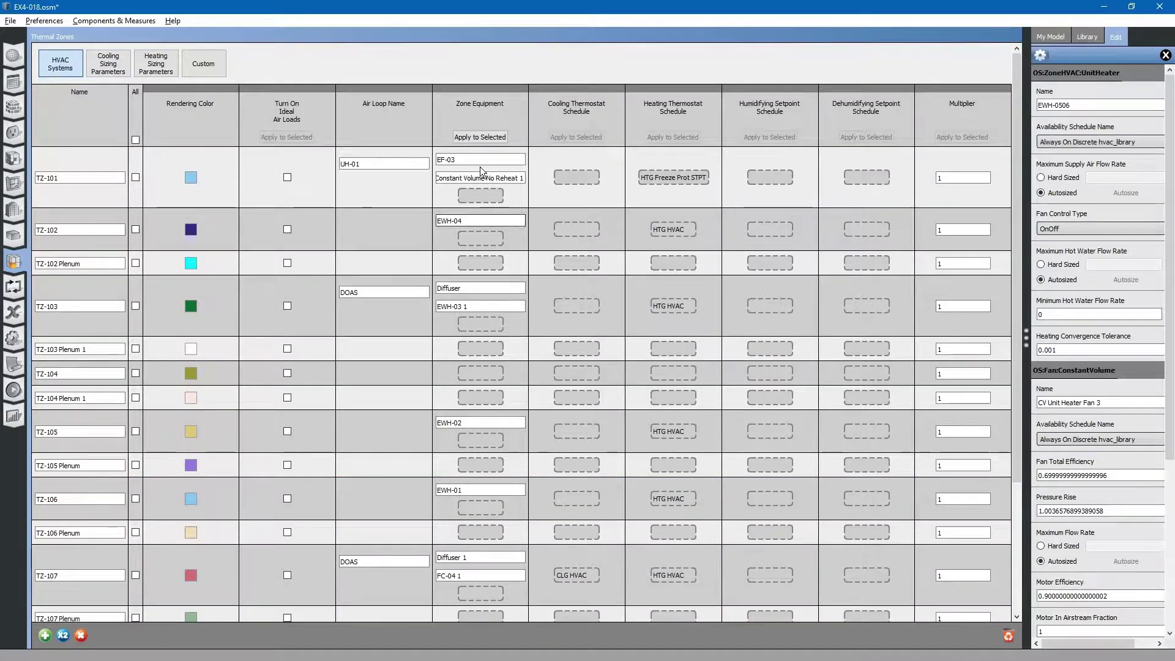
pyautogui.click(494, 343)
pyautogui.scroll(-3, 494, 479)
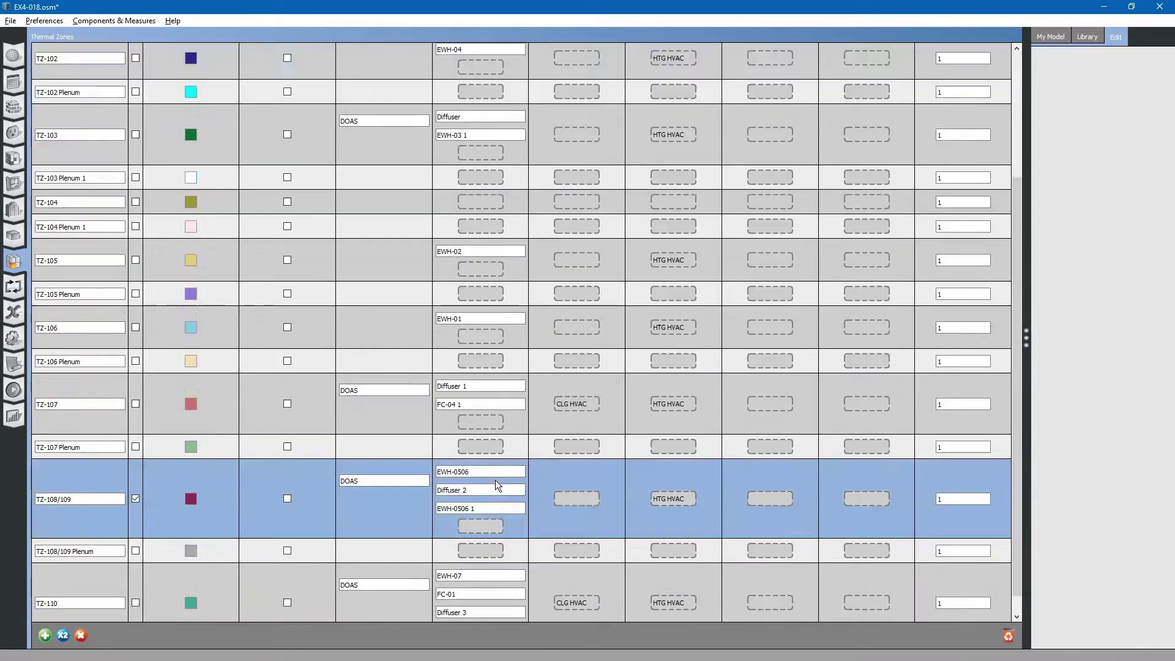
pyautogui.scroll(-1, 494, 480)
pyautogui.click(487, 451)
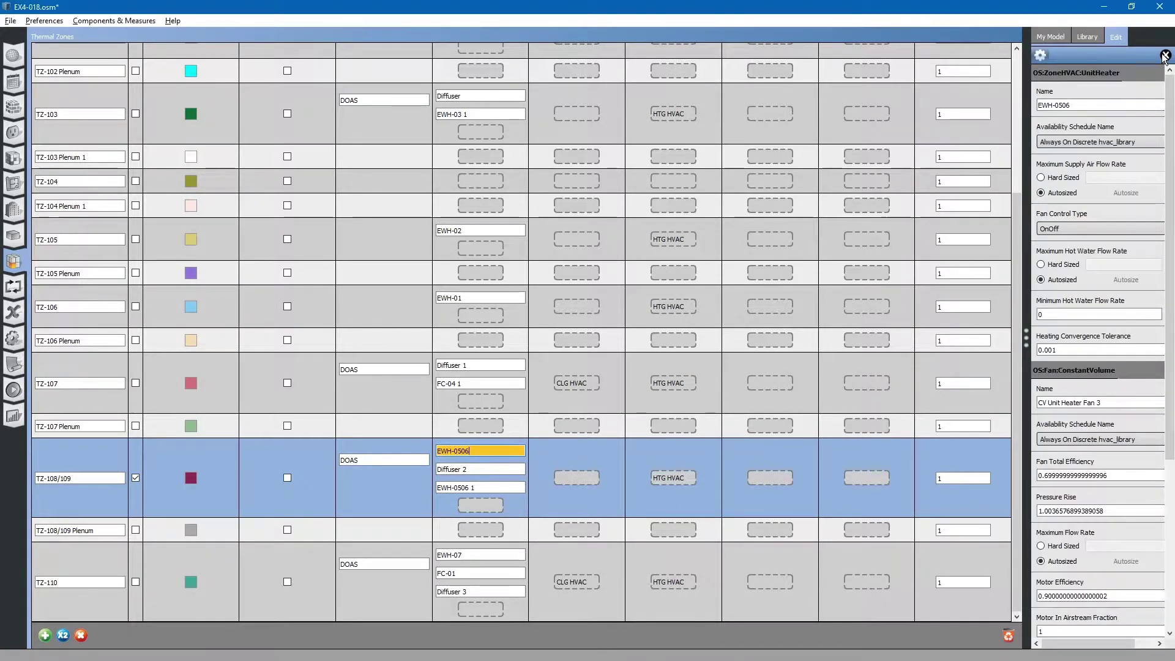
pyautogui.click(1164, 55)
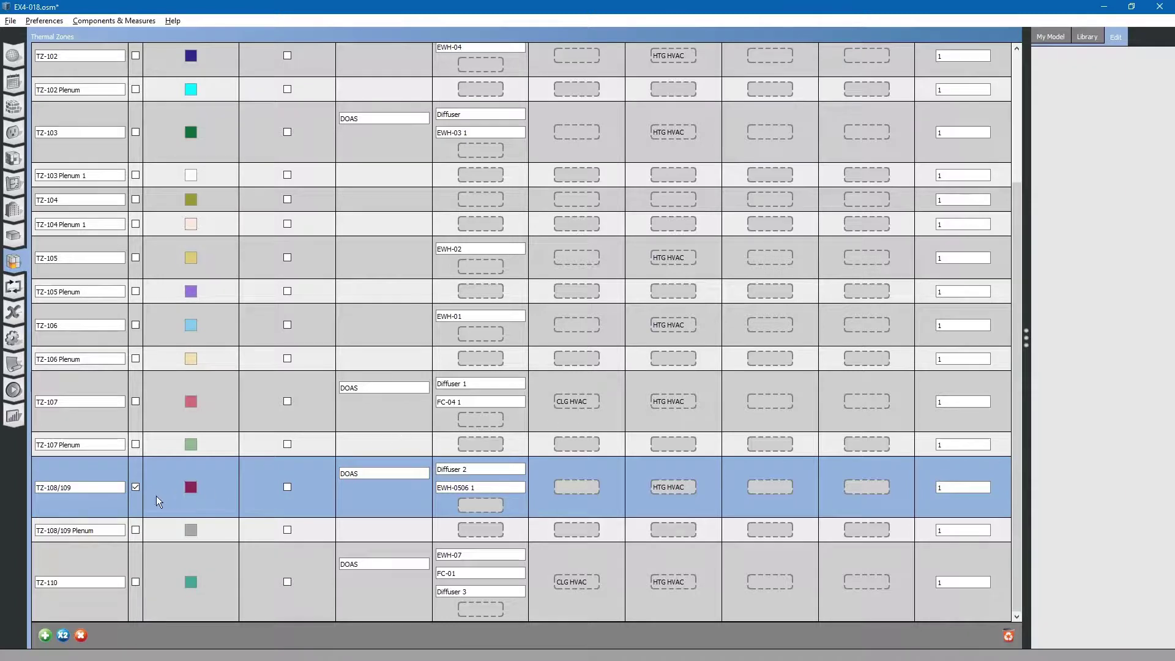
pyautogui.click(135, 487)
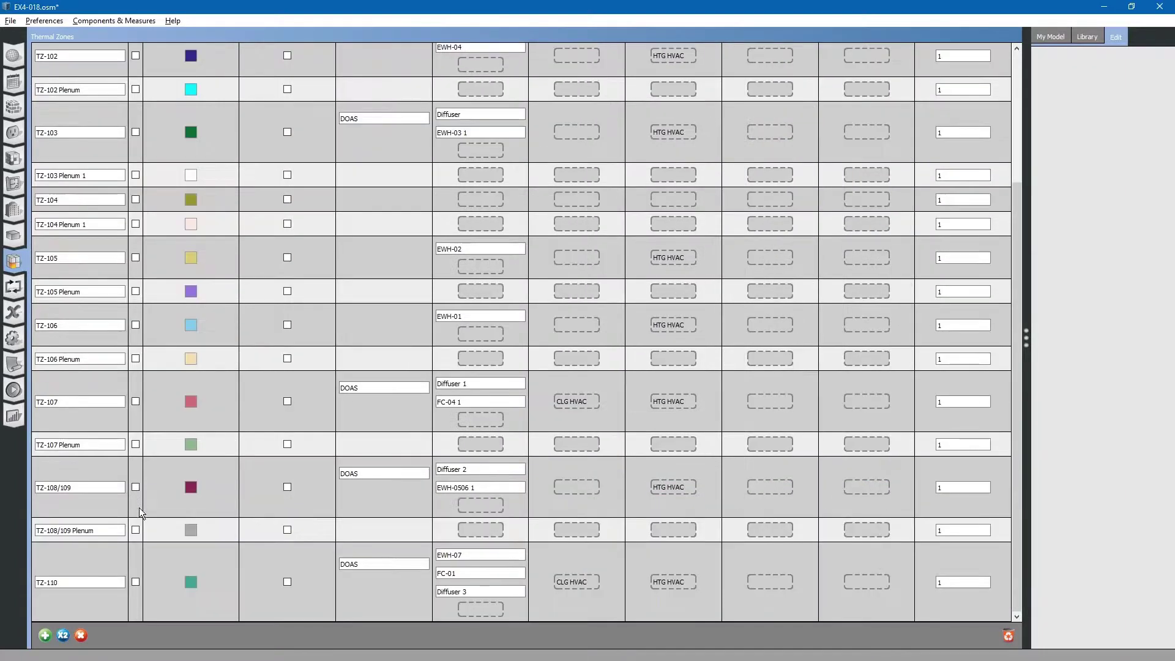
pyautogui.click(136, 582)
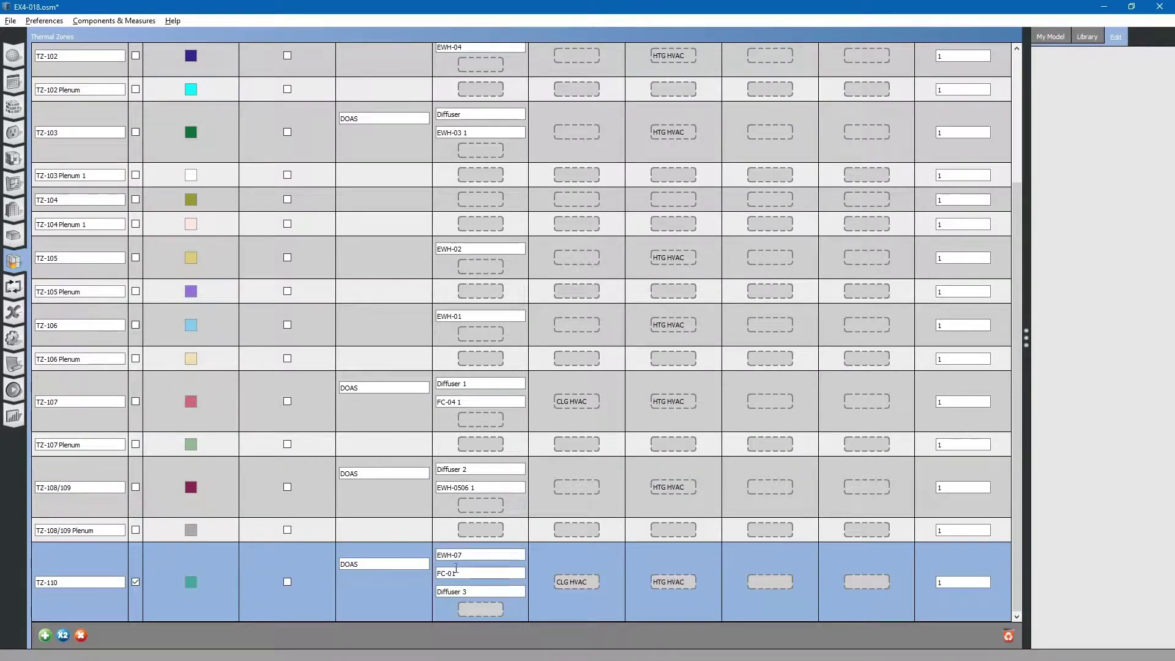
# Step: Move TZ-110's EWH-07 below Diffuser 3 as EWH-07 1, then switch to the HVAC plan in Photos
pyautogui.click(474, 573)
pyautogui.click(496, 554)
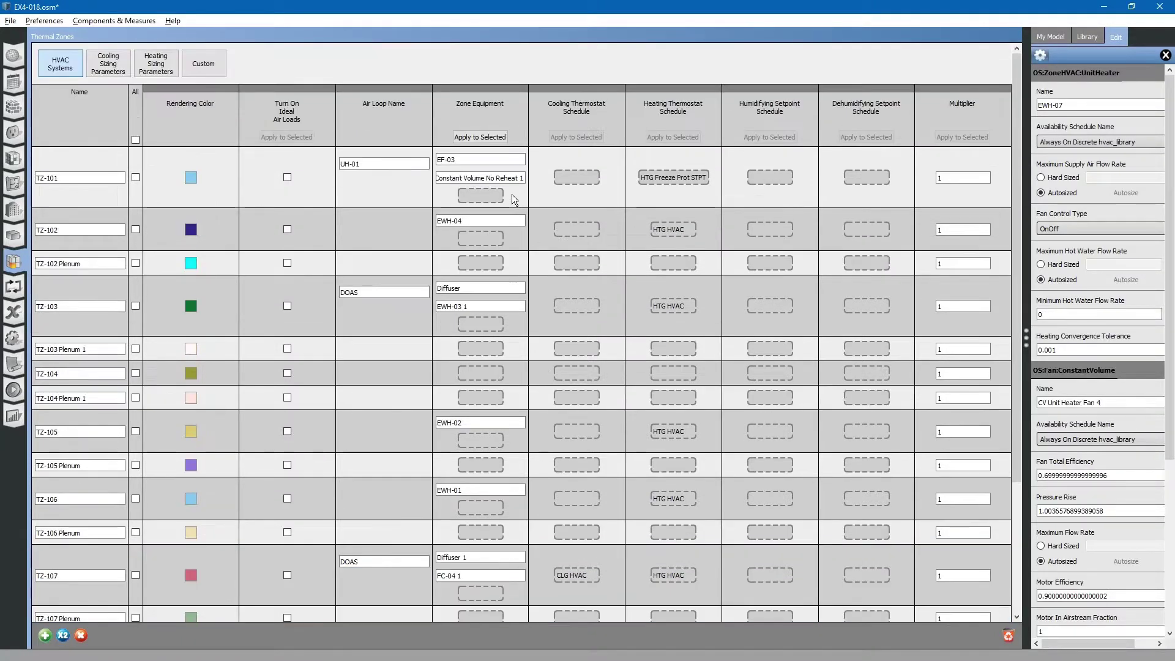
pyautogui.click(479, 136)
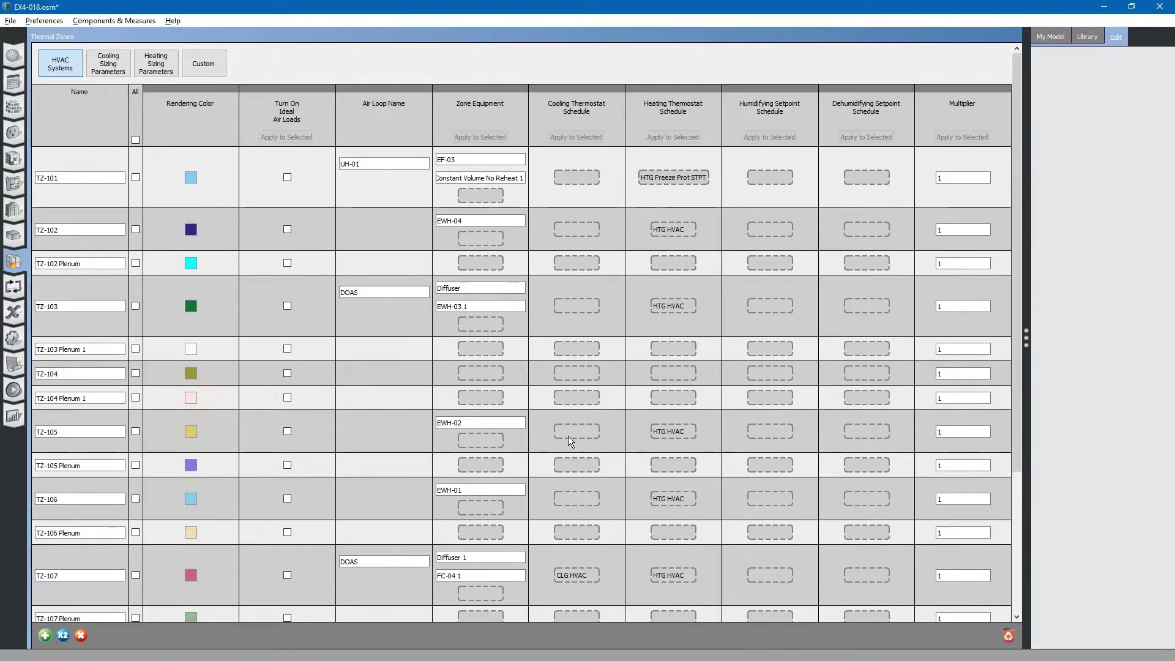
pyautogui.scroll(-3, 533, 474)
pyautogui.click(480, 536)
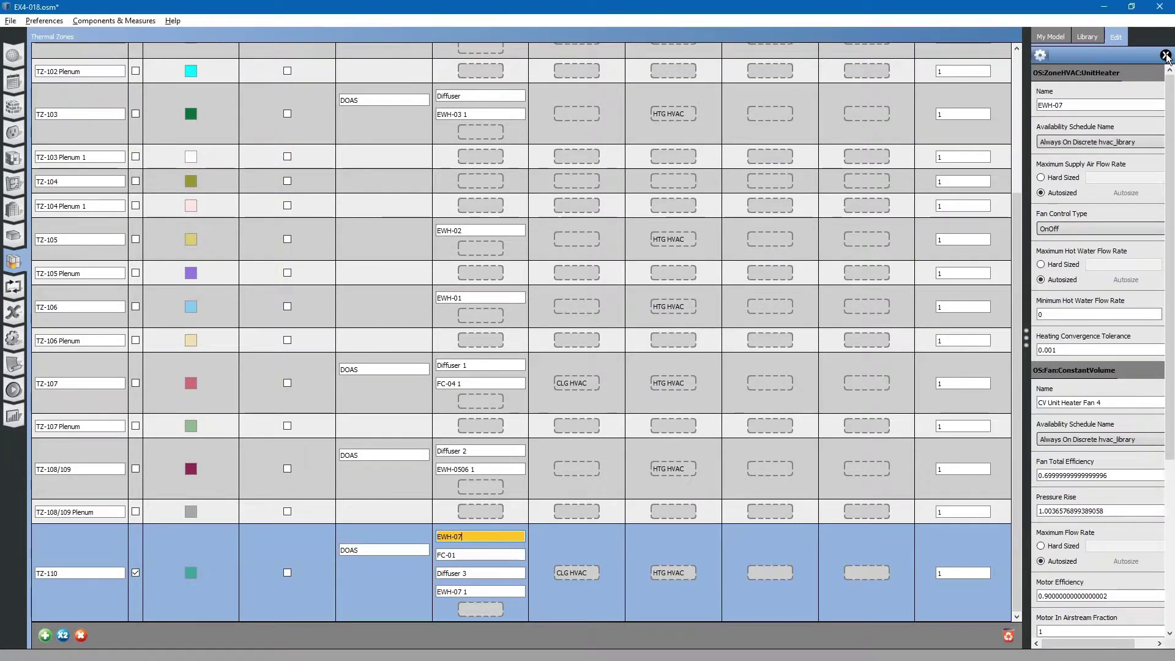
pyautogui.click(662, 422)
pyautogui.click(515, 589)
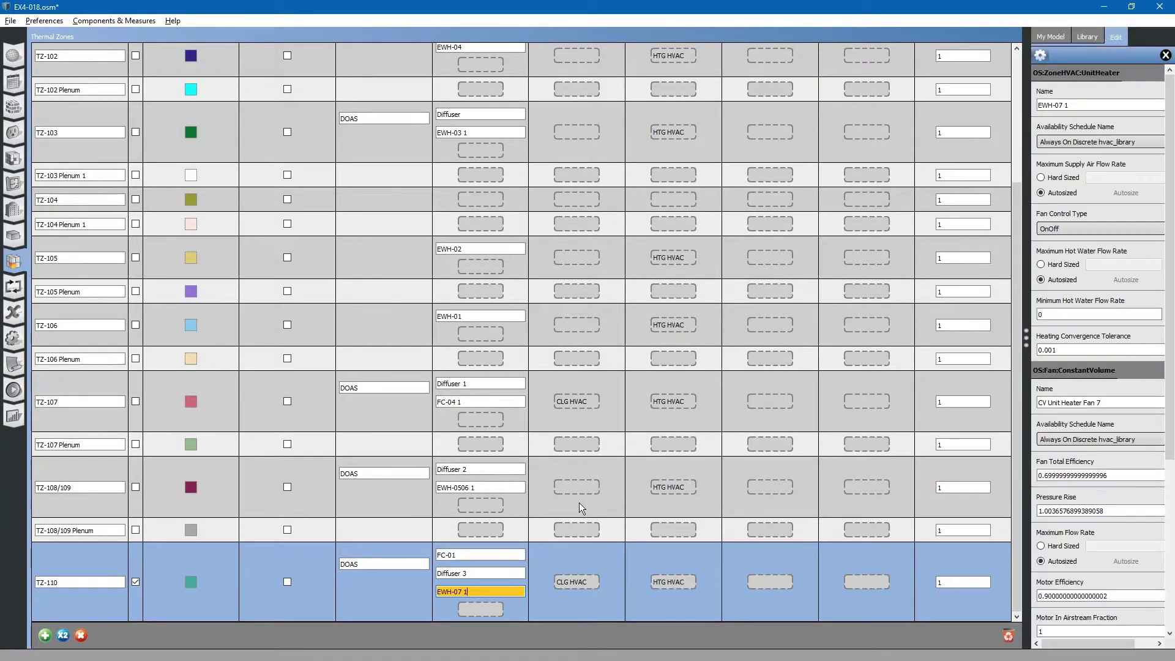
pyautogui.hotkey('alt', 'Tab')
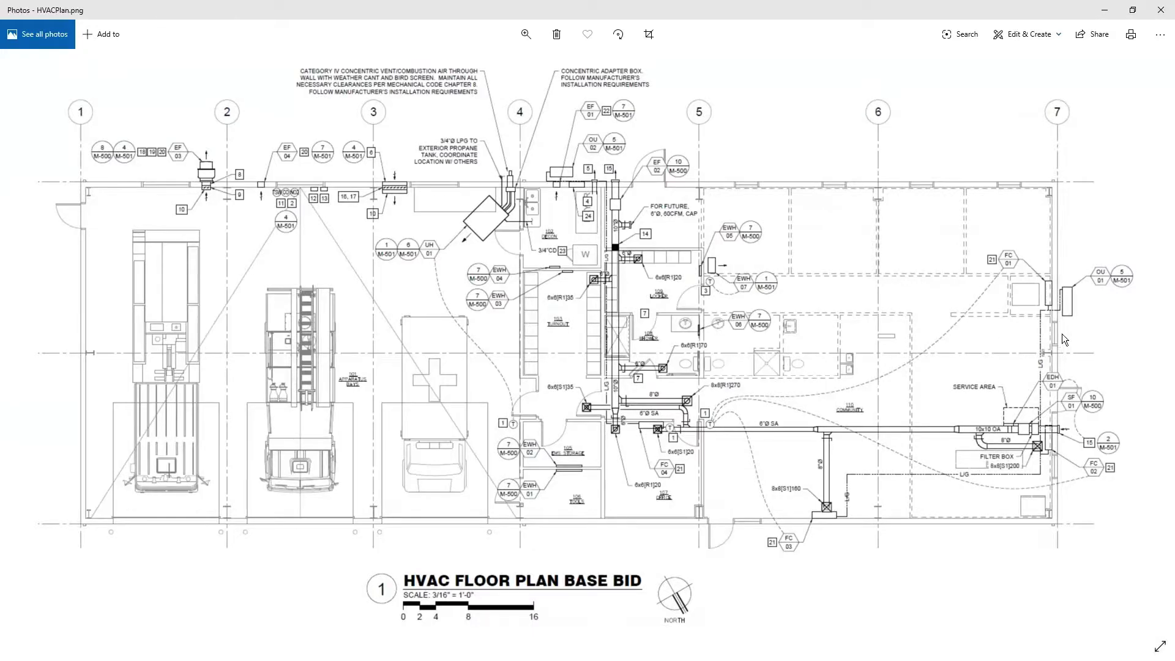
# Step: Read EWH-07's 7 kW rating in the HVACSched.png Electric Heaters Schedule, then return to OpenStudio
pyautogui.click(1145, 345)
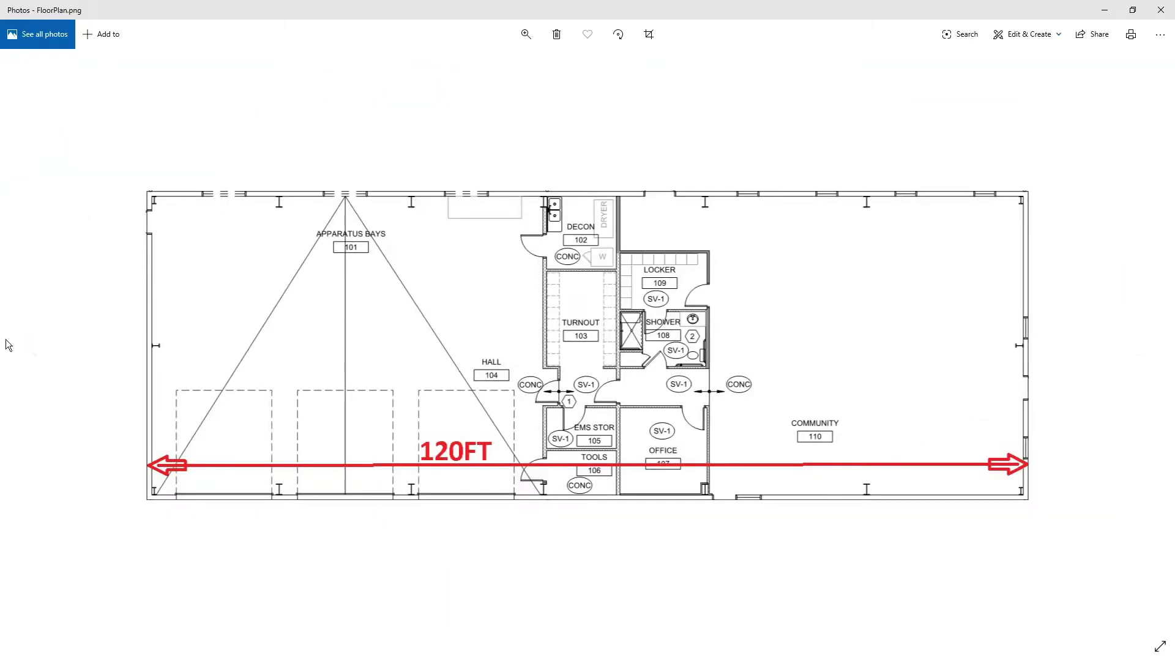
pyautogui.click(28, 346)
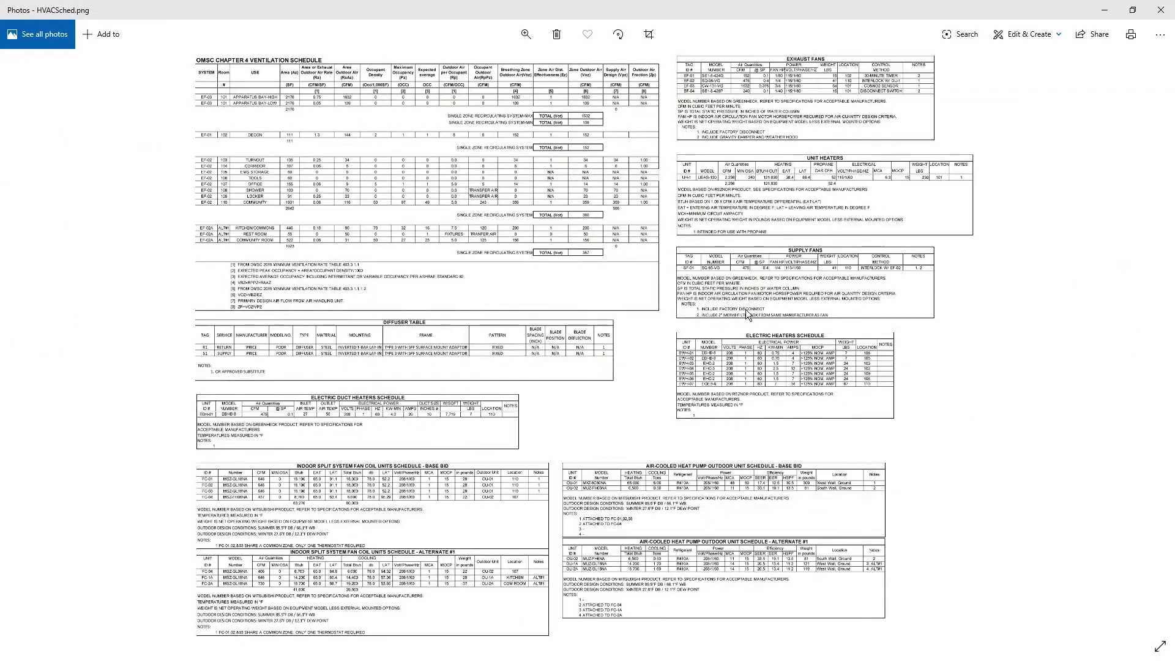
pyautogui.scroll(3, 757, 378)
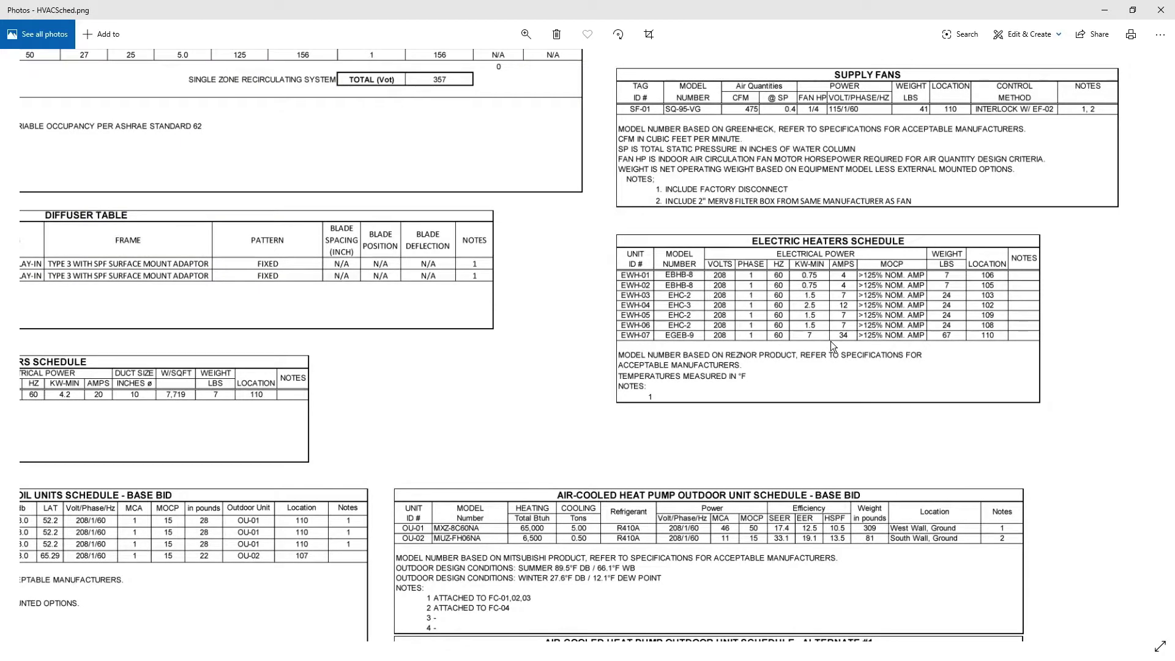
pyautogui.hotkey('alt', 'Tab')
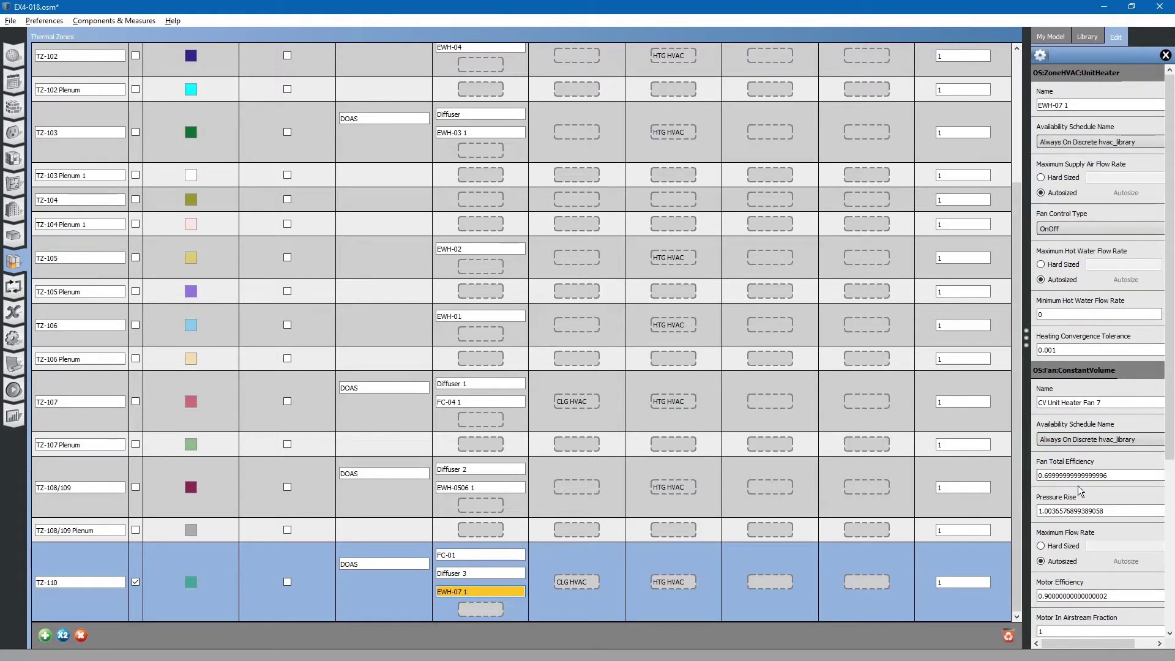
# Step: Hard-size EWH-07 1's electric heating coil capacity to 23884 Btu/h and select TZ-110's FC-01
pyautogui.scroll(-3, 1080, 493)
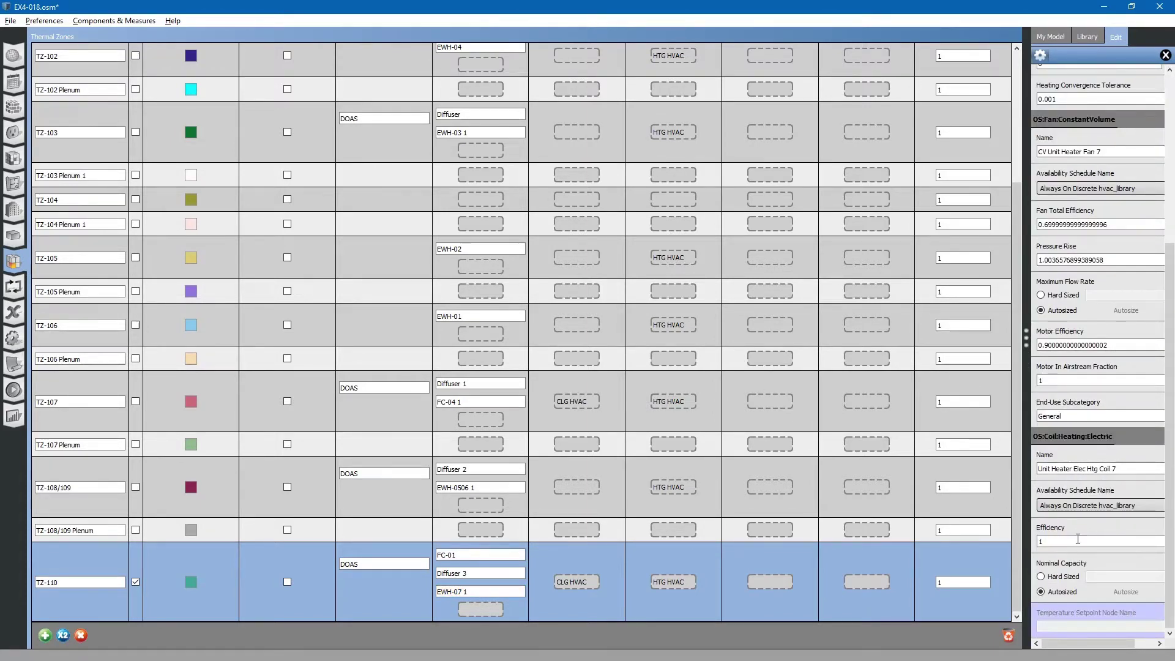
pyautogui.click(1065, 577)
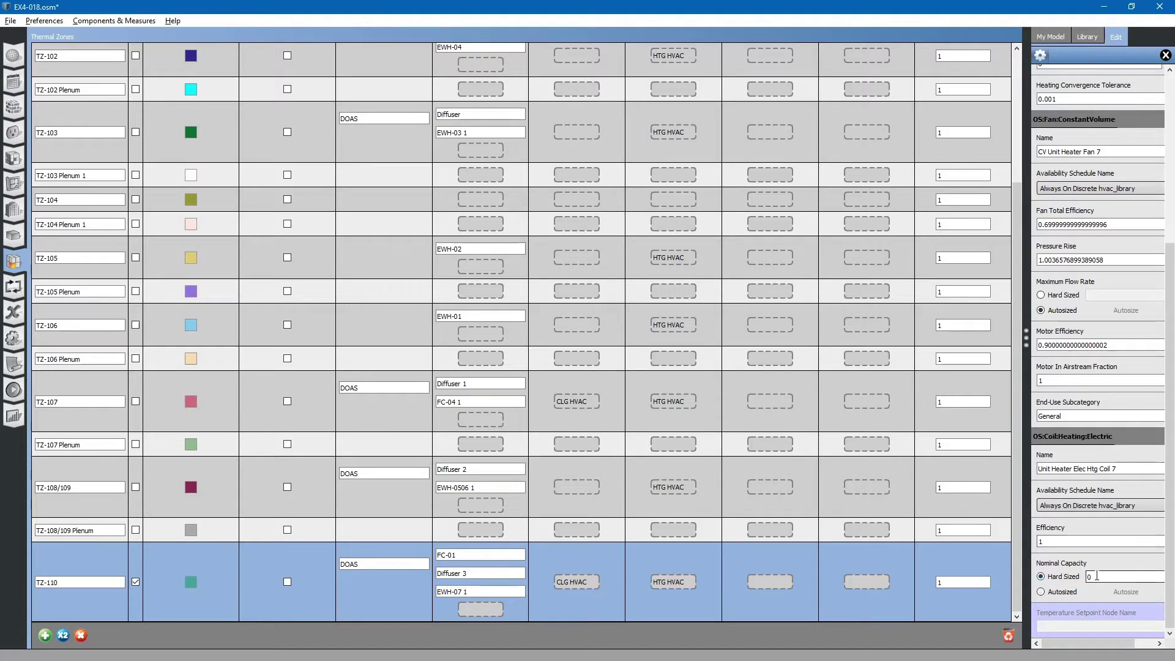
pyautogui.moveTo(1098, 576); pyautogui.dragTo(1080, 581)
pyautogui.write('23884')
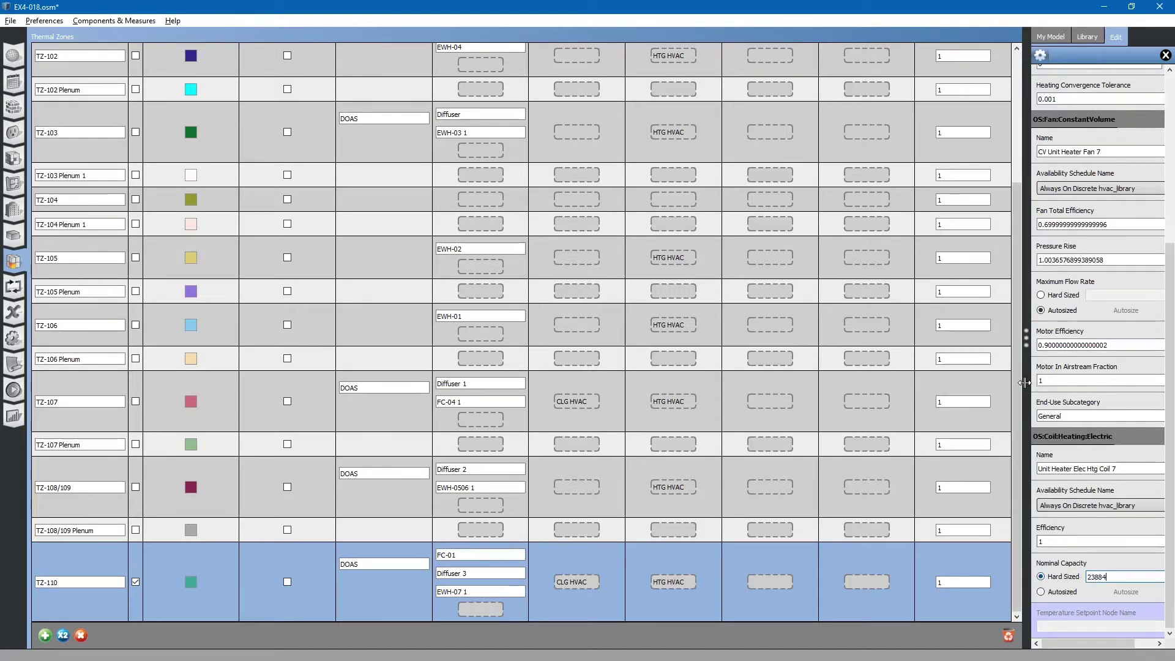
pyautogui.moveTo(1026, 341); pyautogui.dragTo(914, 347)
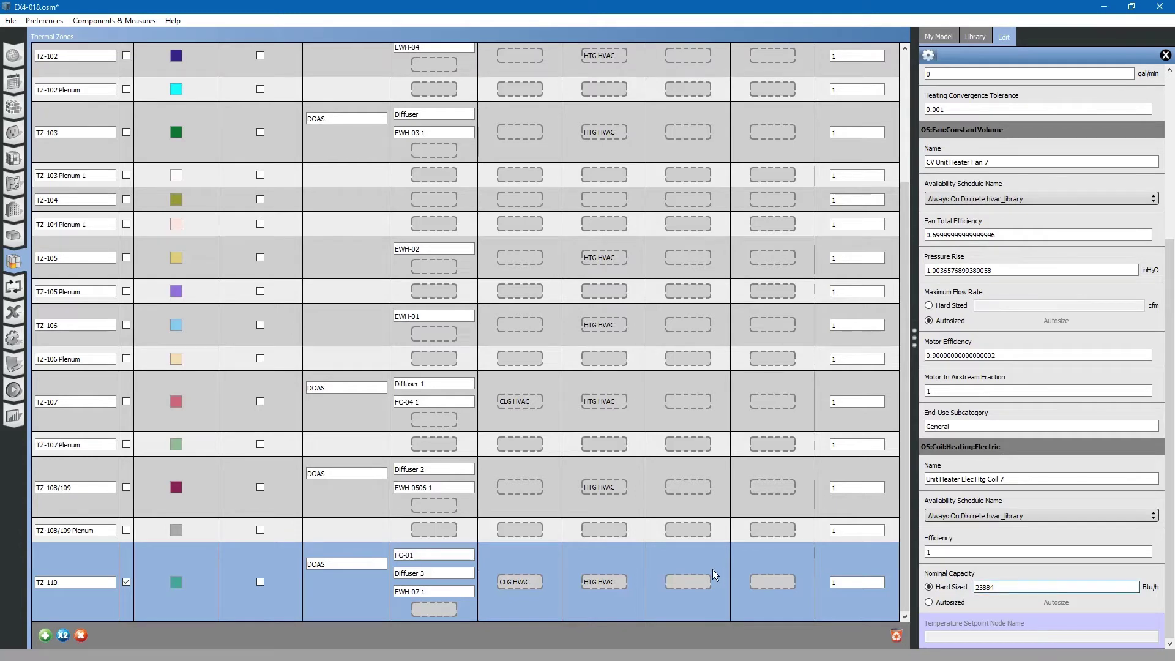
pyautogui.click(448, 555)
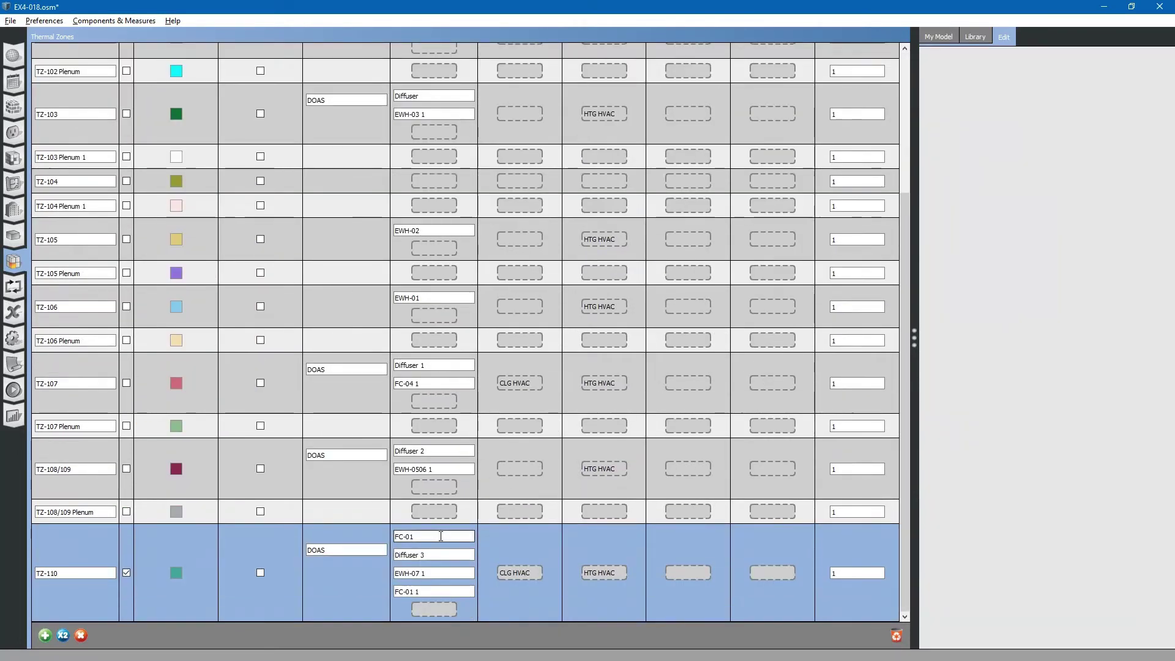
# Step: Delete TZ-110's original FC-01 entry and uncheck the TZ-110 row
pyautogui.click(440, 536)
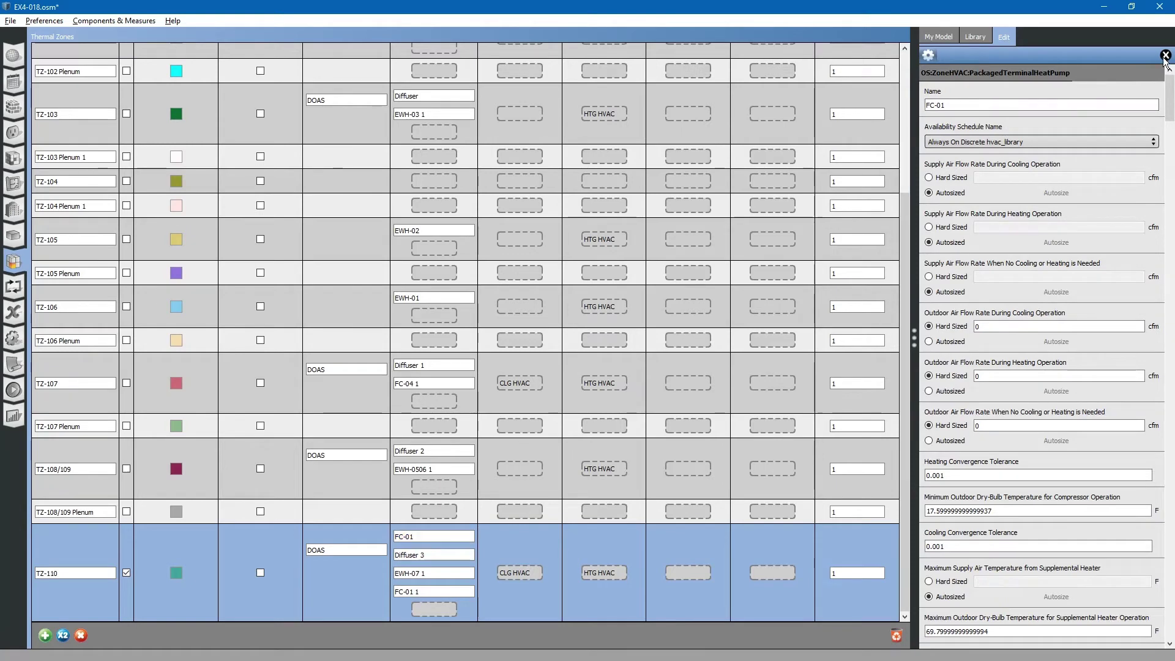
pyautogui.click(1165, 55)
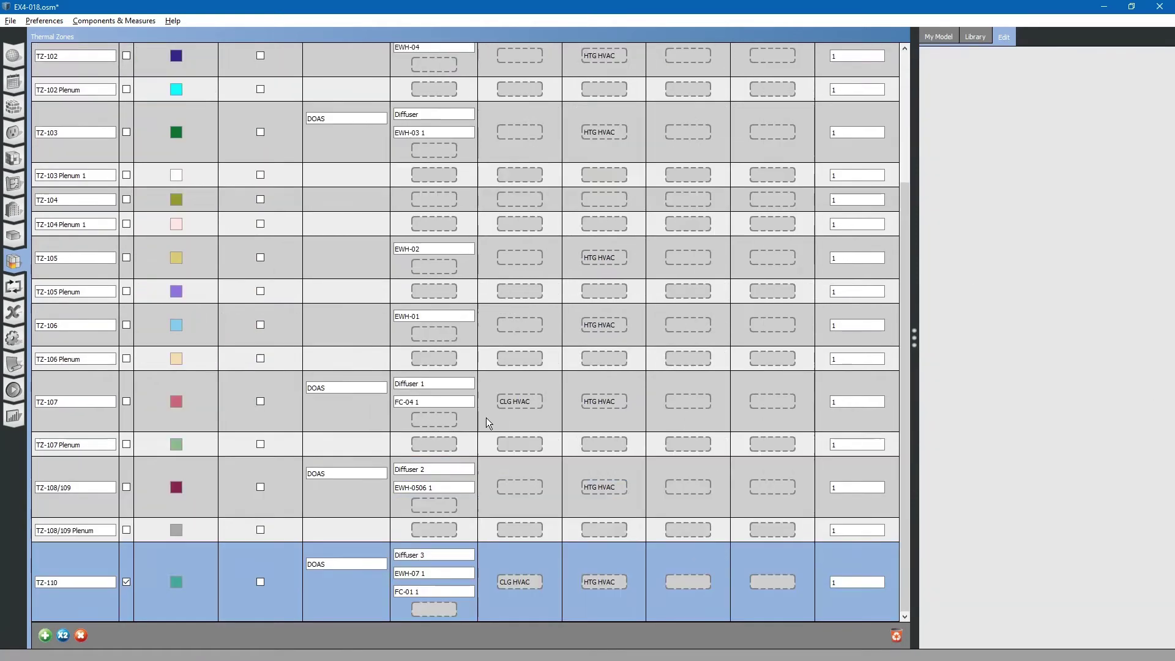
pyautogui.click(126, 582)
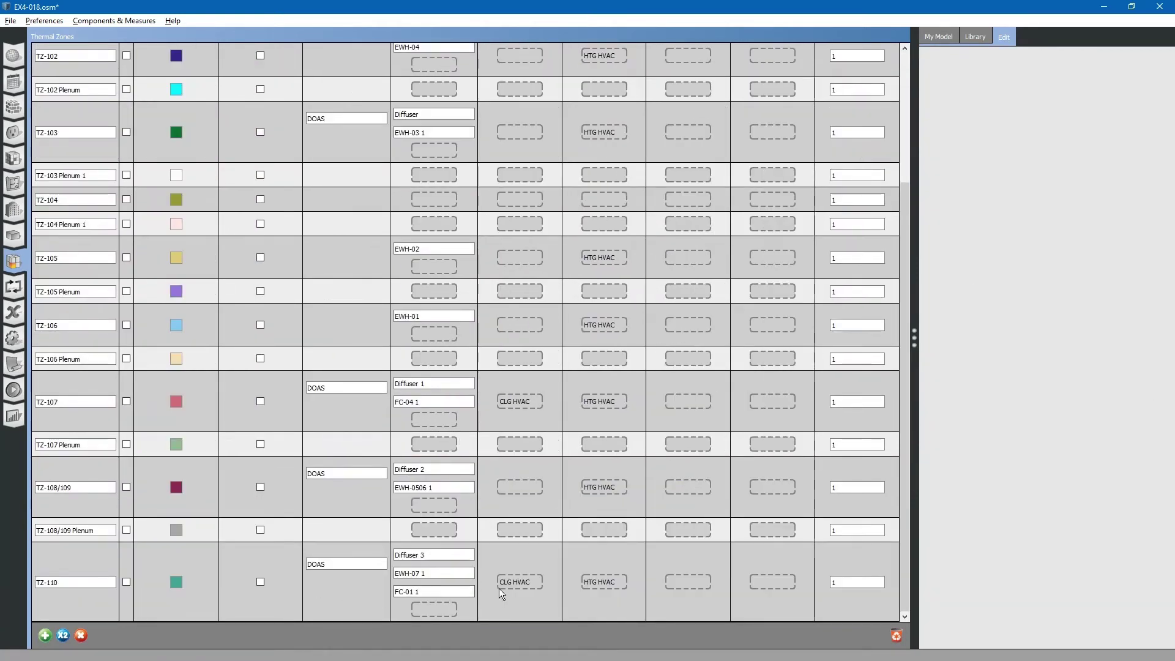